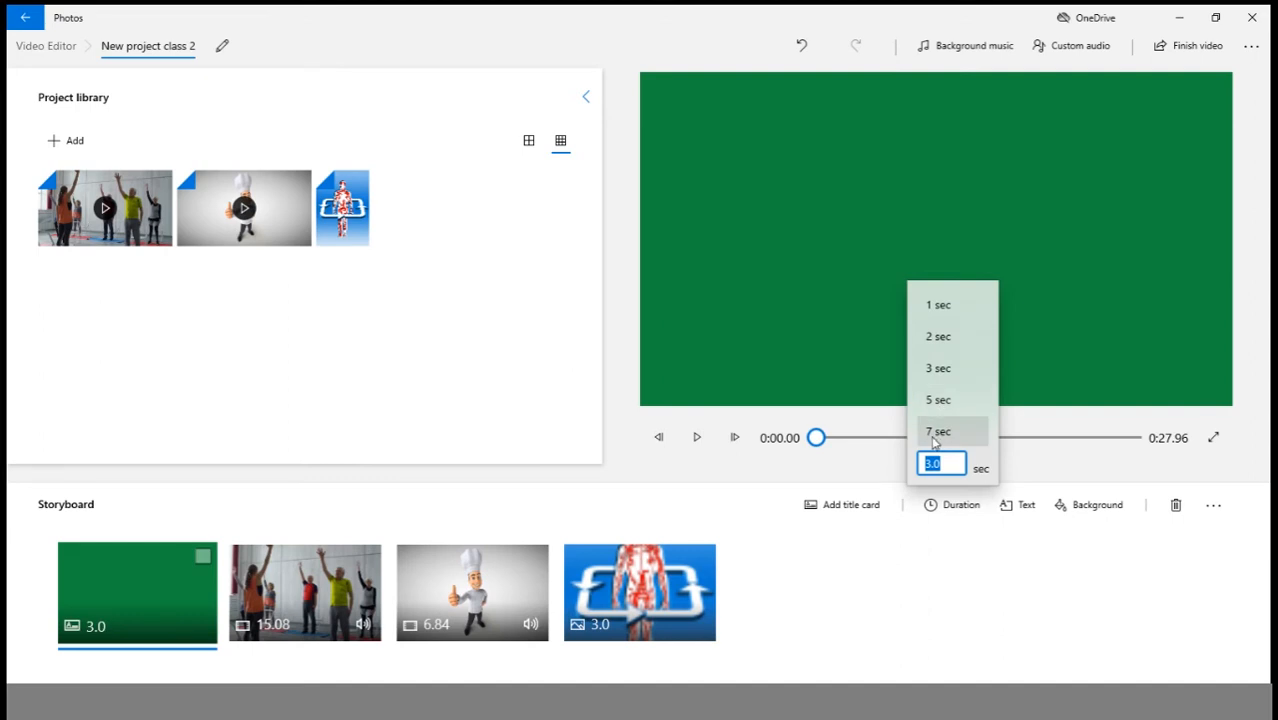
click(820, 476)
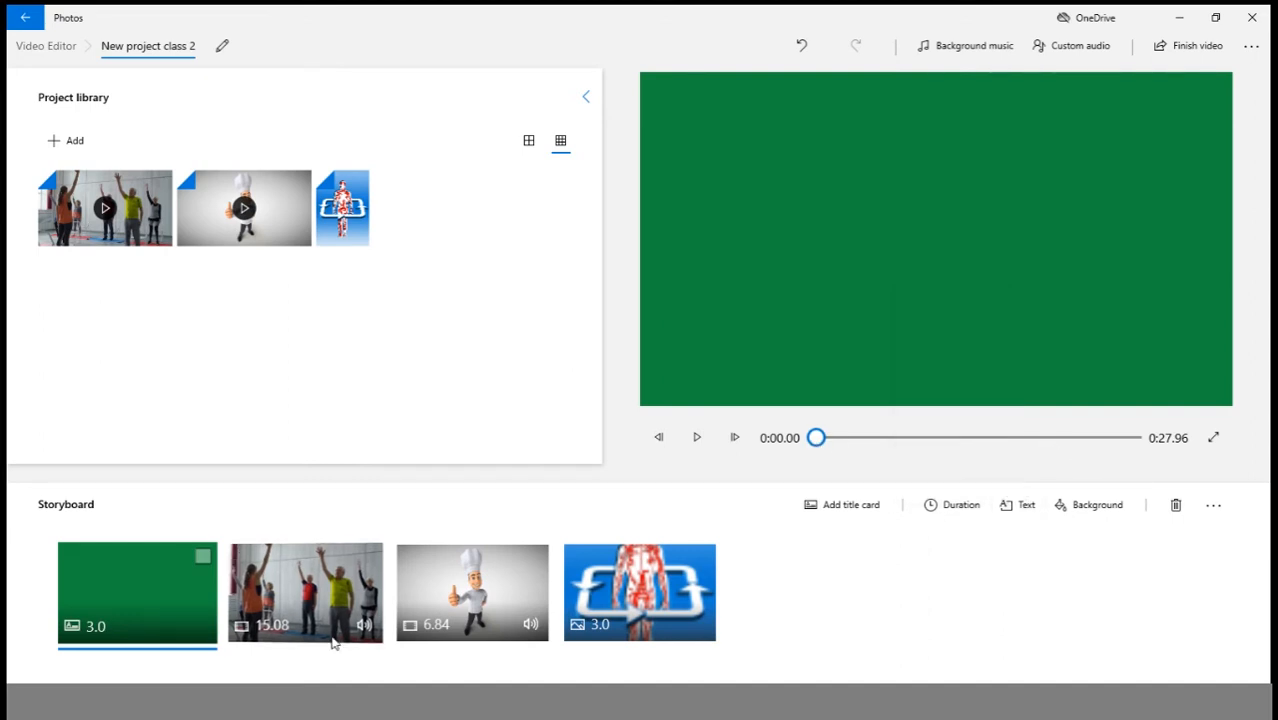
click(303, 590)
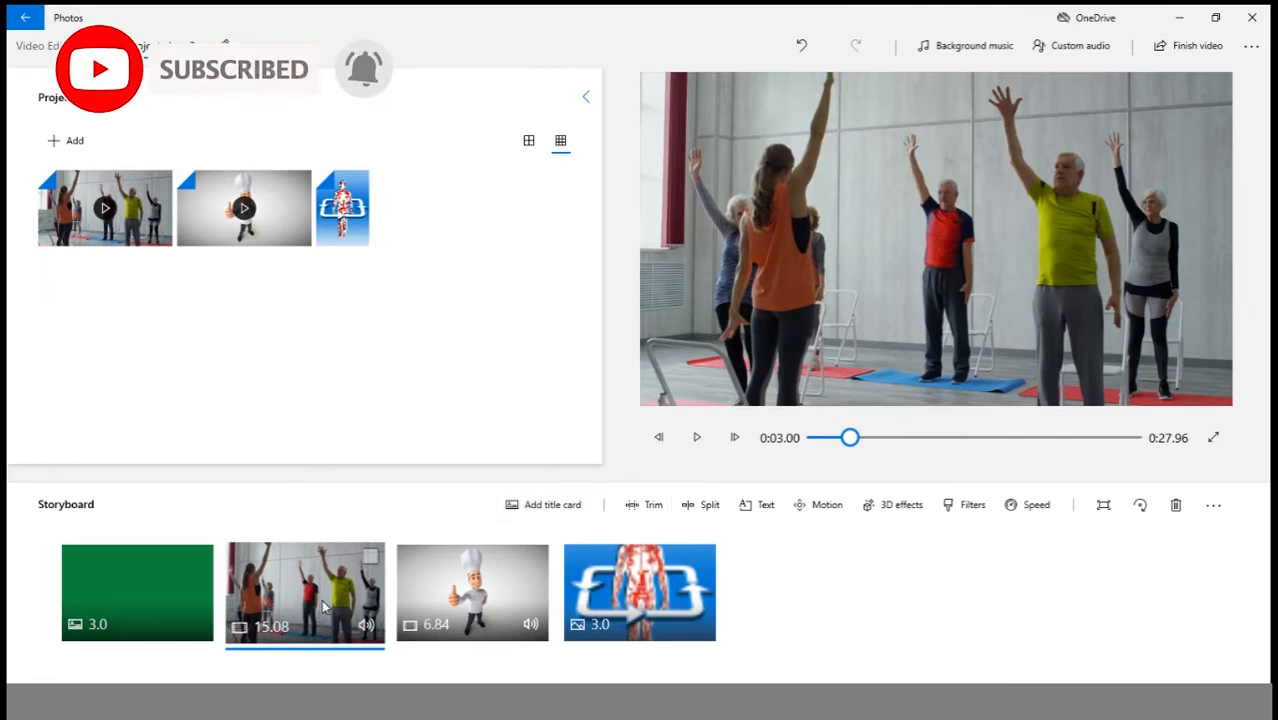
click(147, 604)
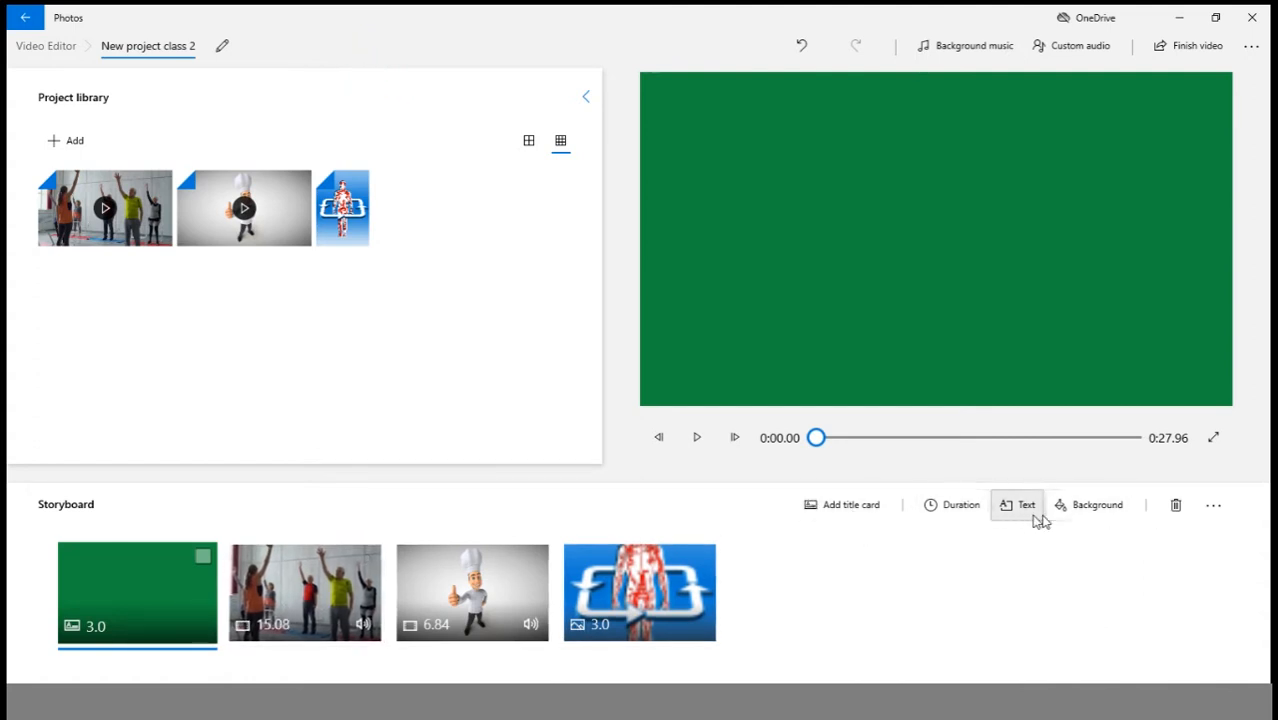
click(1214, 508)
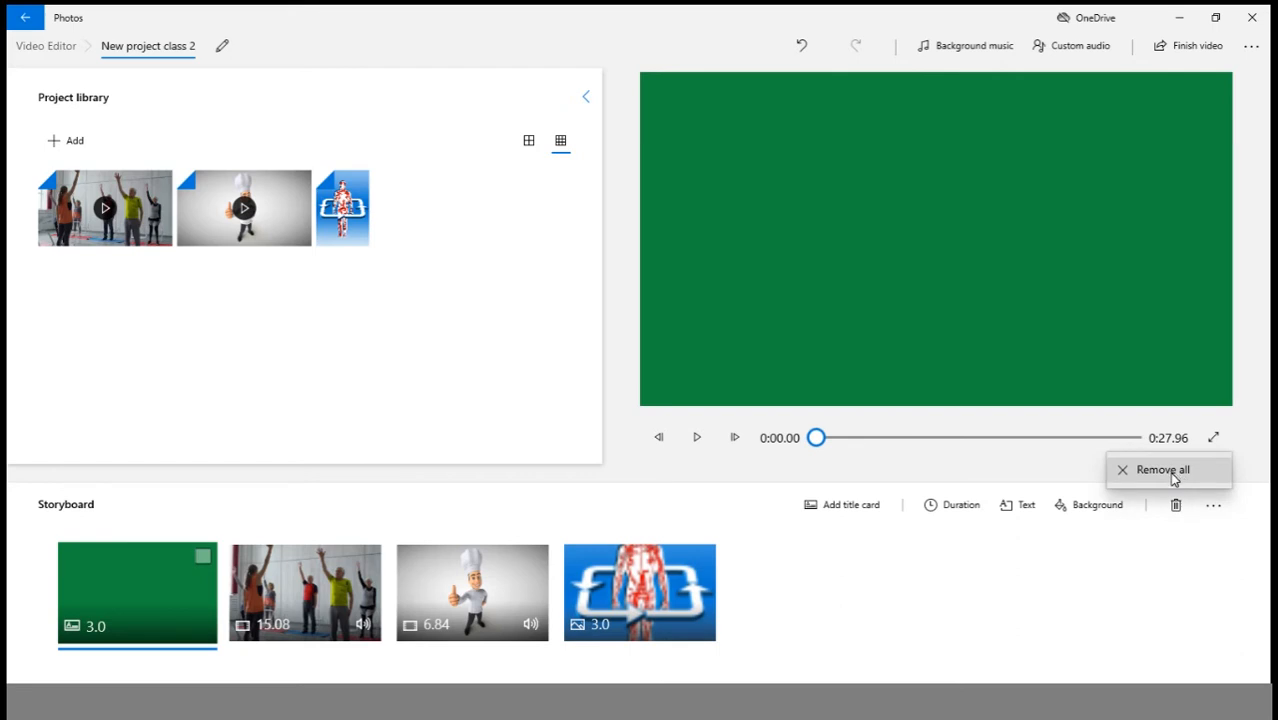
click(958, 552)
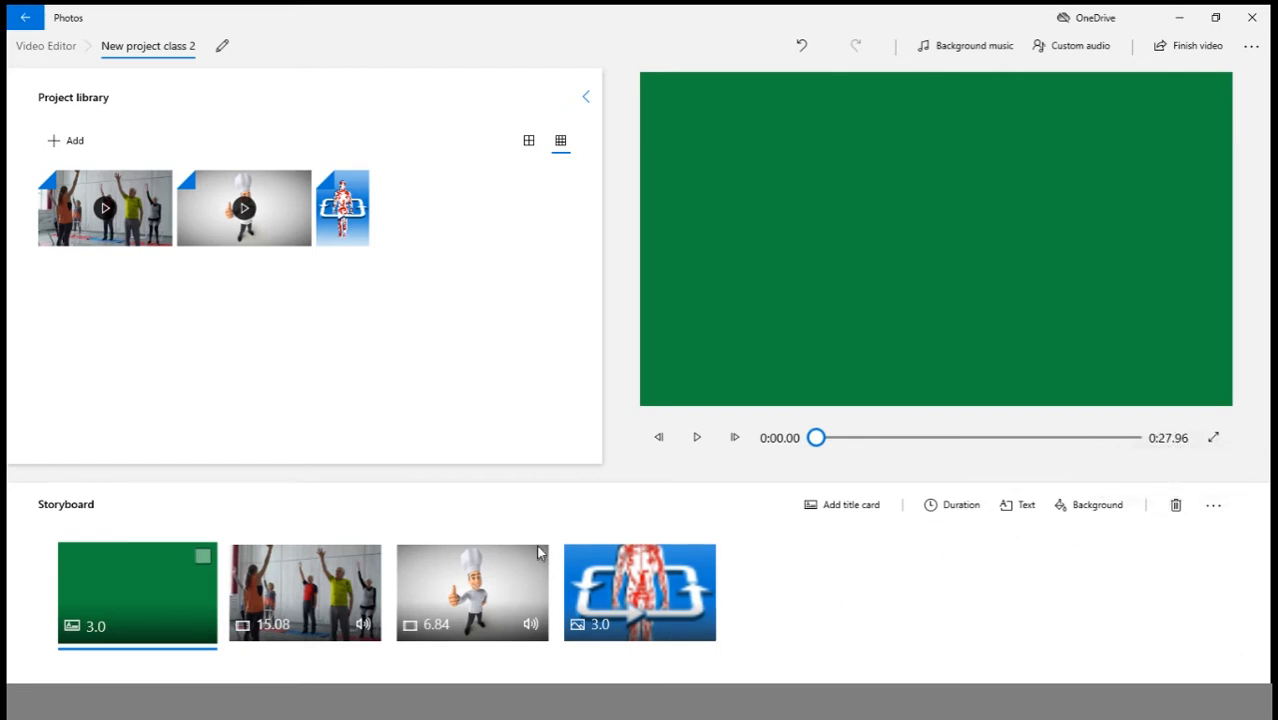
Trim the end of the exercise clip so that its length is 10.33 seconds.
click(330, 585)
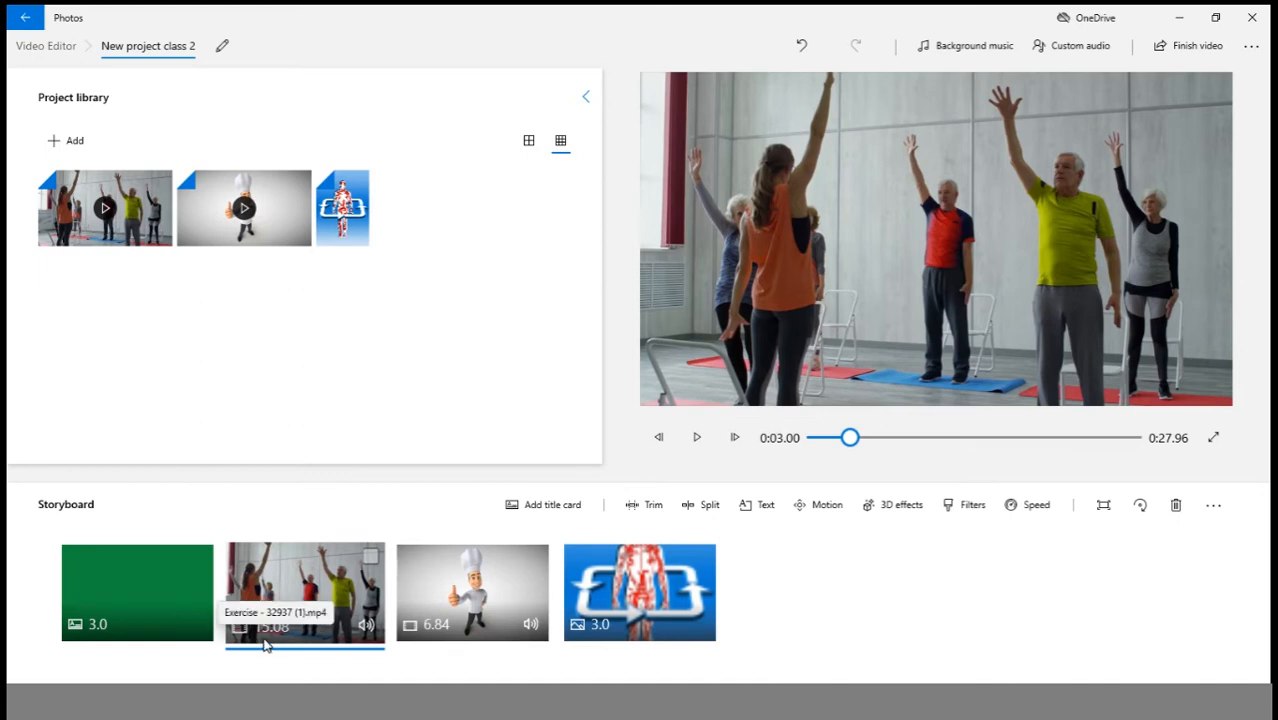
click(650, 506)
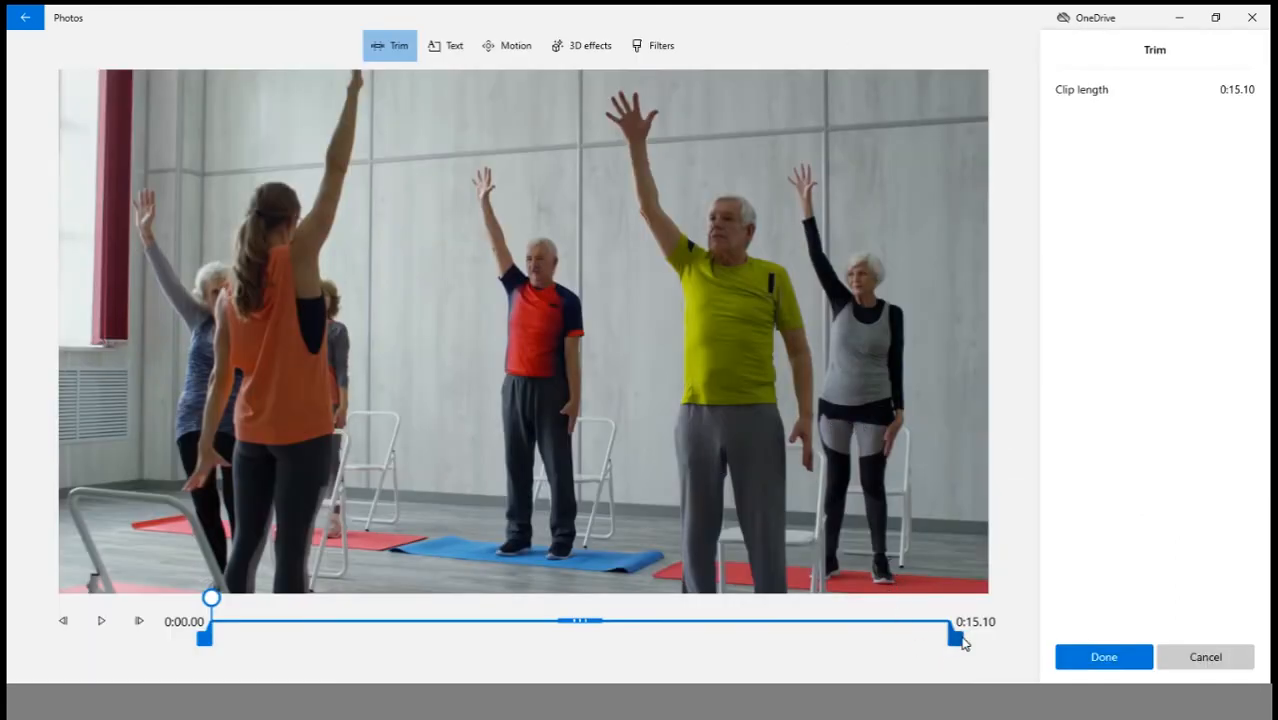
drag(960, 638, 518, 642)
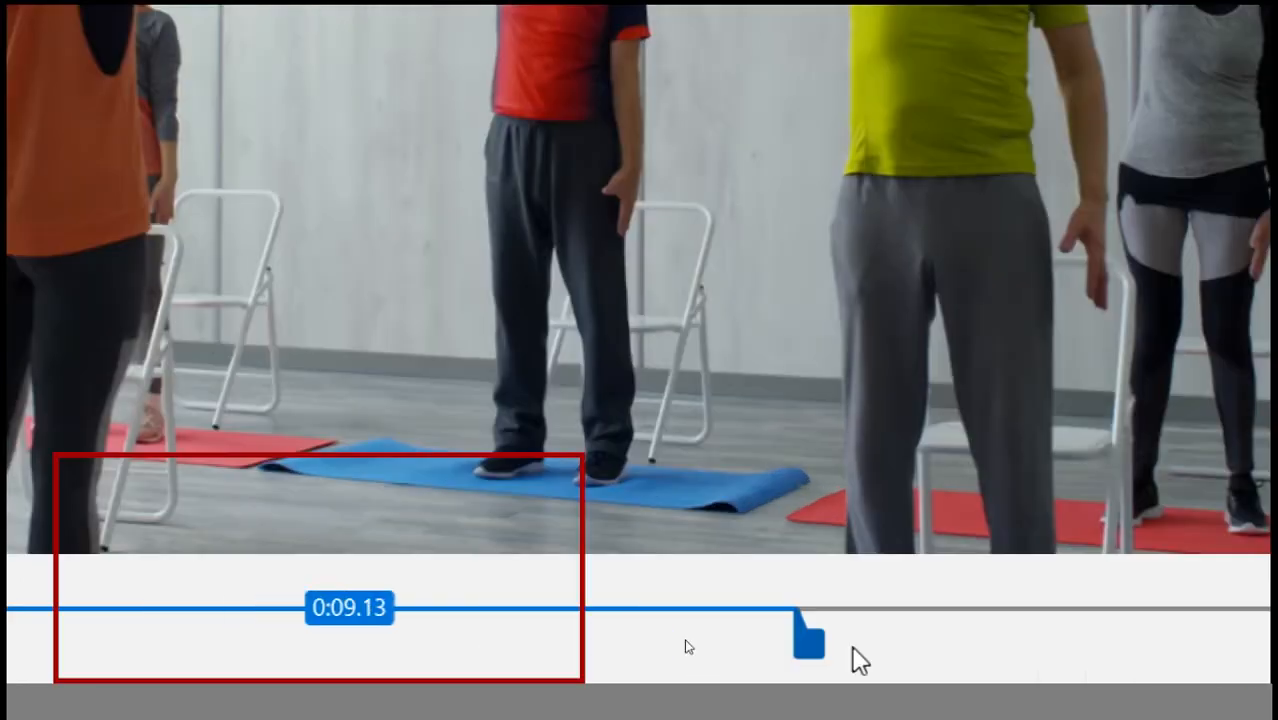
drag(853, 648, 921, 630)
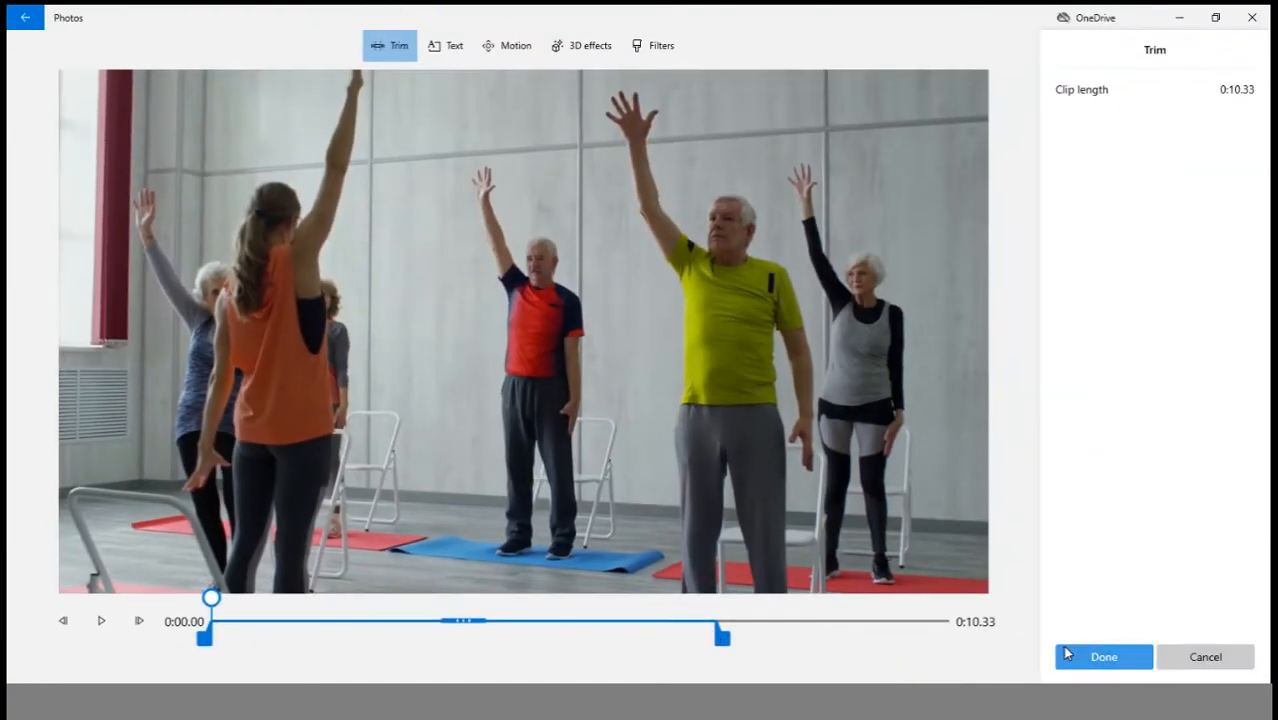
click(1062, 657)
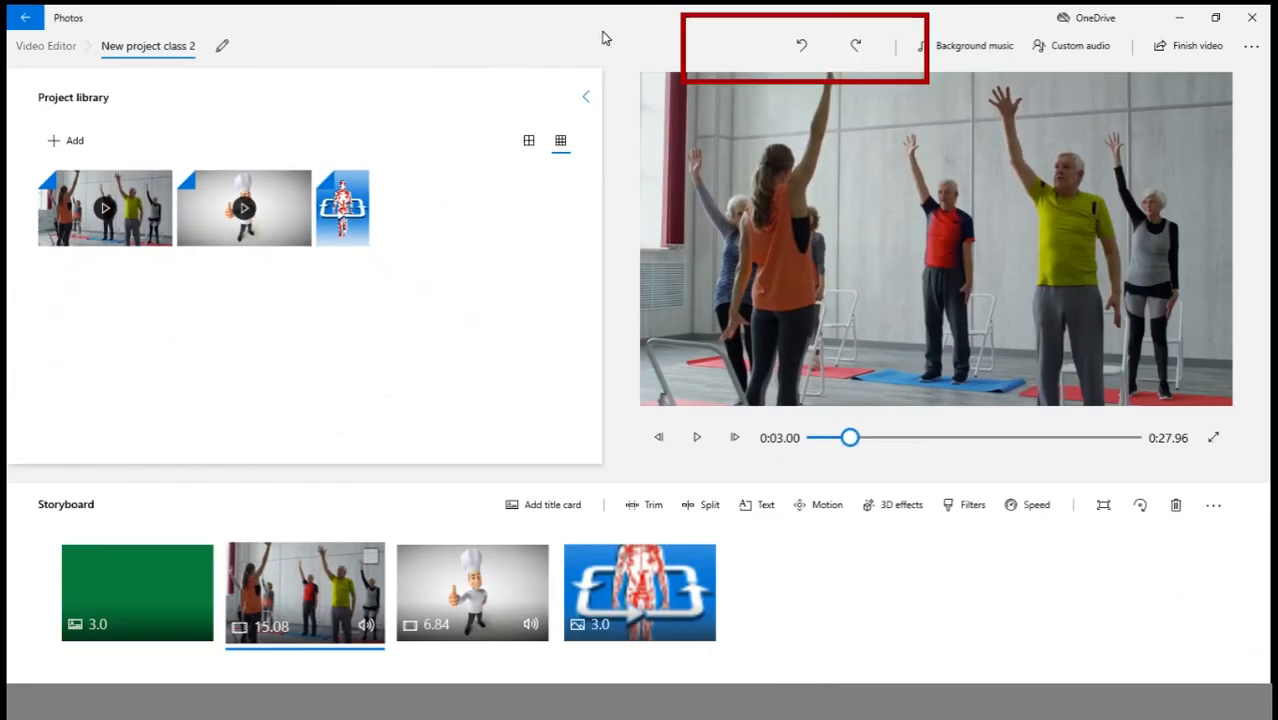
click(858, 47)
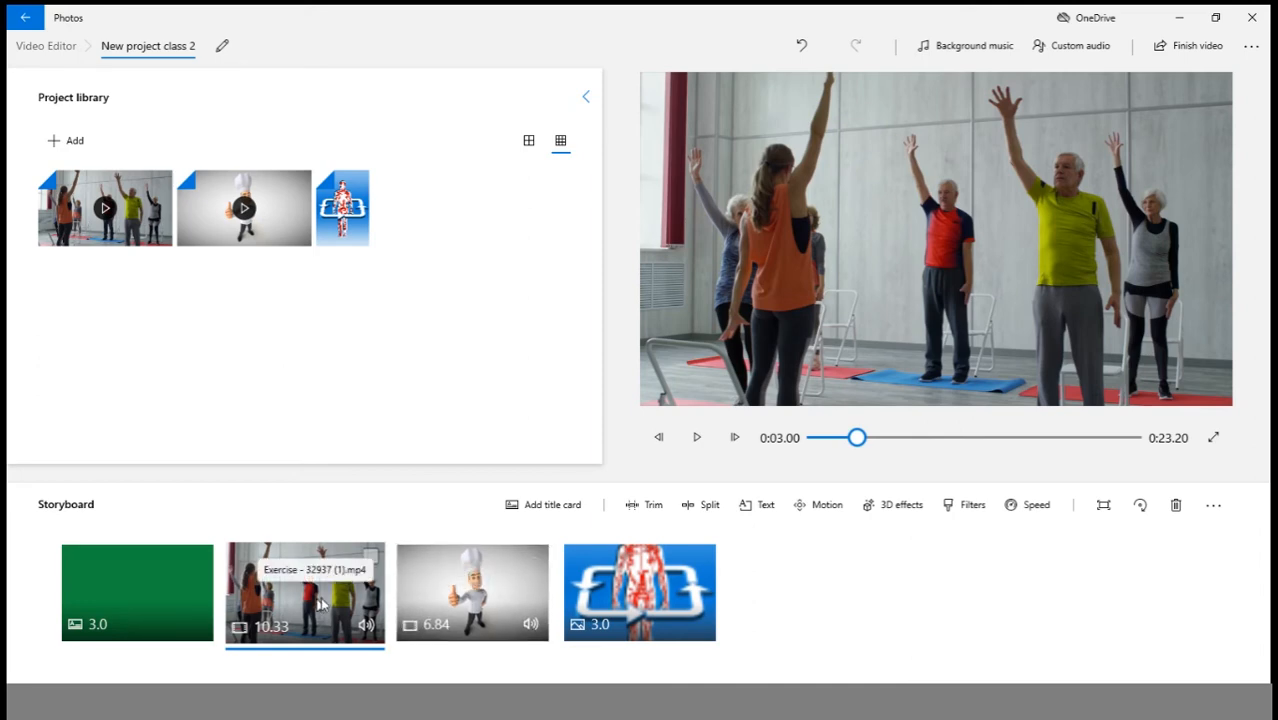
Add the text "How To Exercise" in the Simple style to the exercise clip, laid out along the bottom of the frame.
click(451, 583)
click(293, 592)
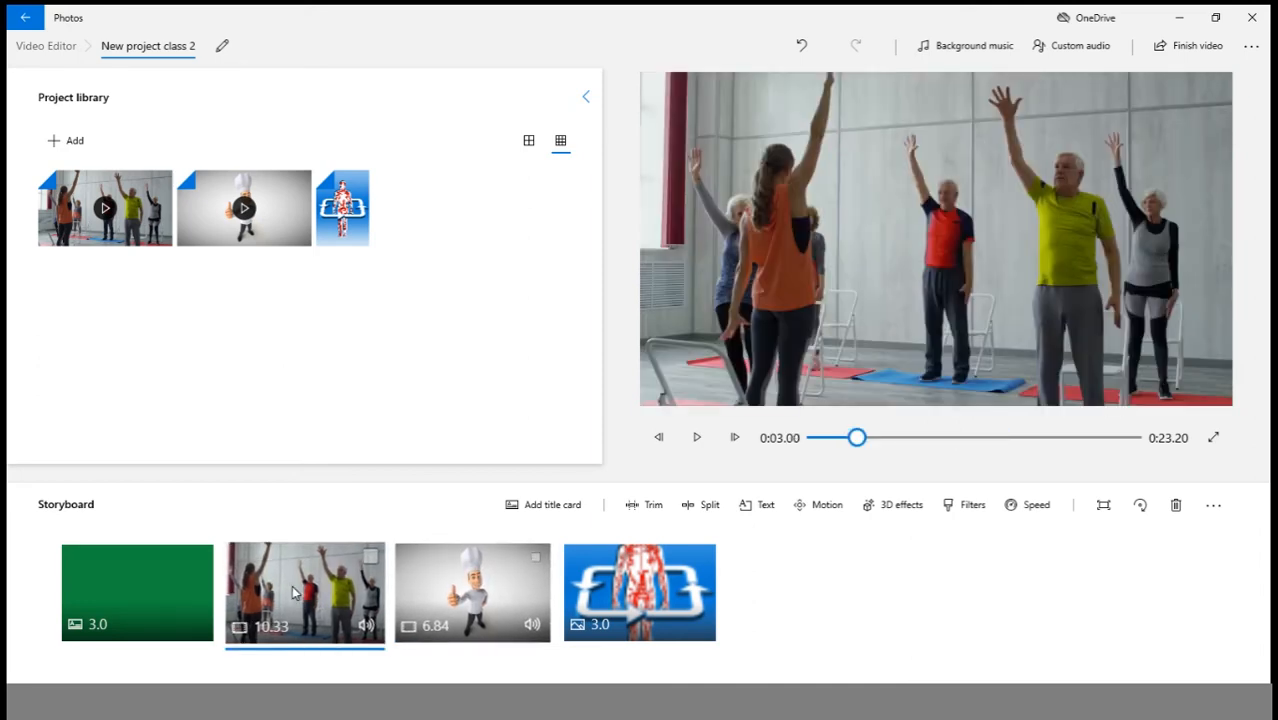
click(765, 505)
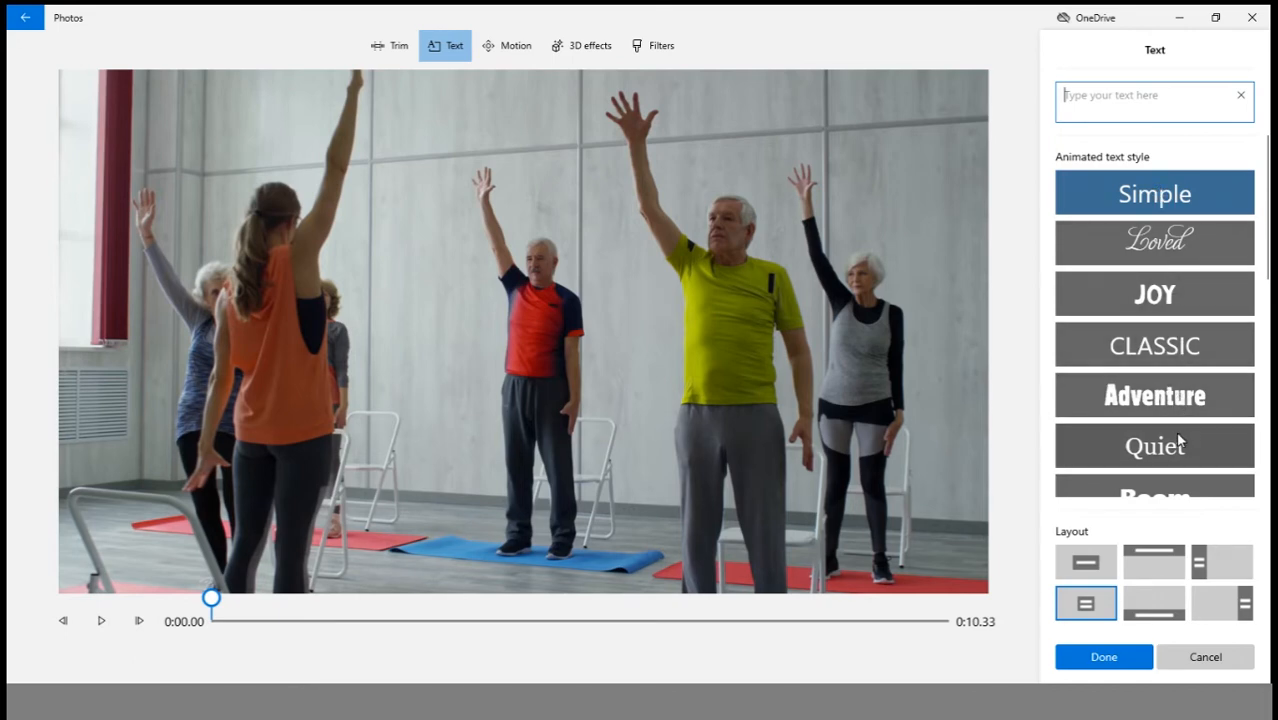
scroll(1177, 440, down, 3)
scroll(1180, 436, up, 3)
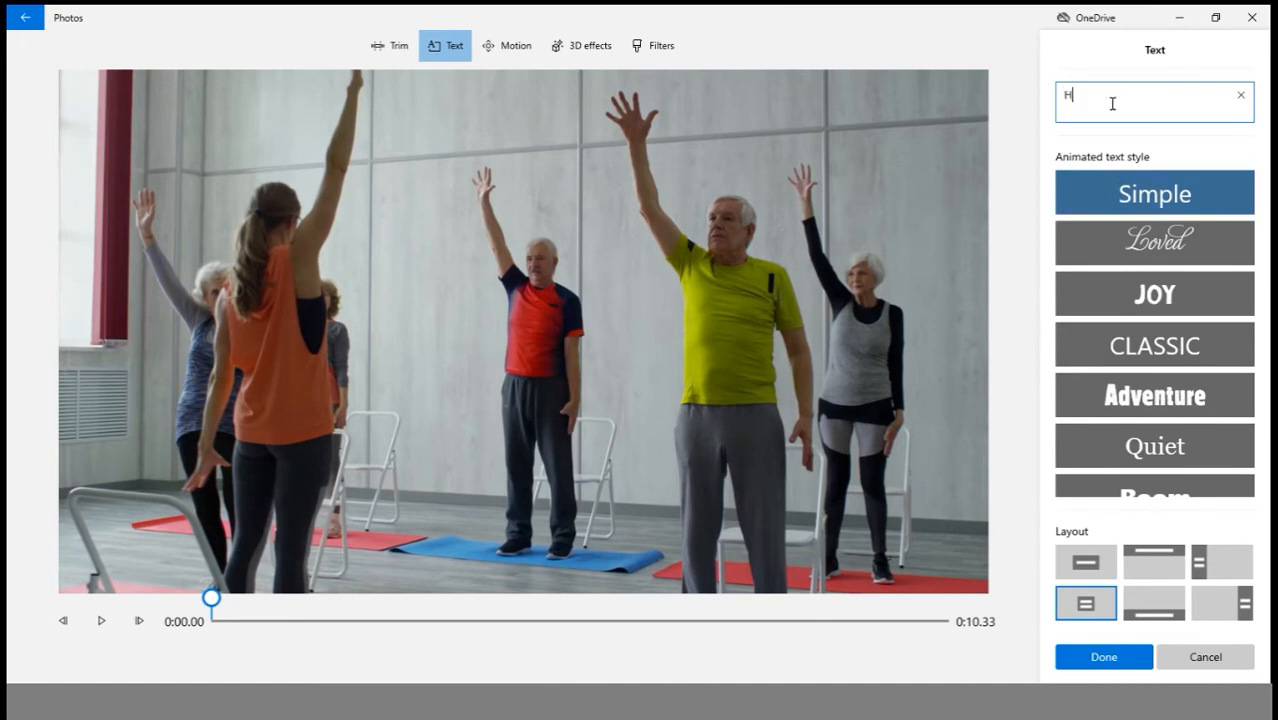
text(ow To Exc)
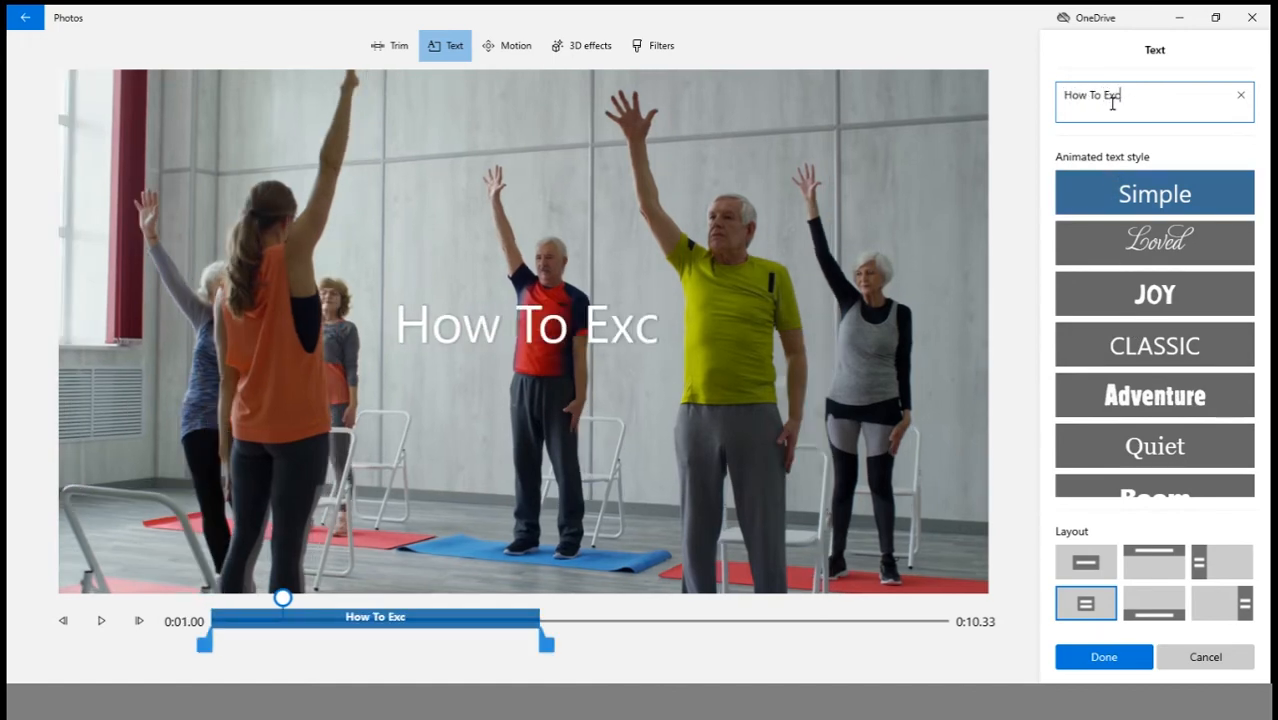
text(ed)
key(BackSpace)
key(BackSpace)
key(BackSpace)
text(er)
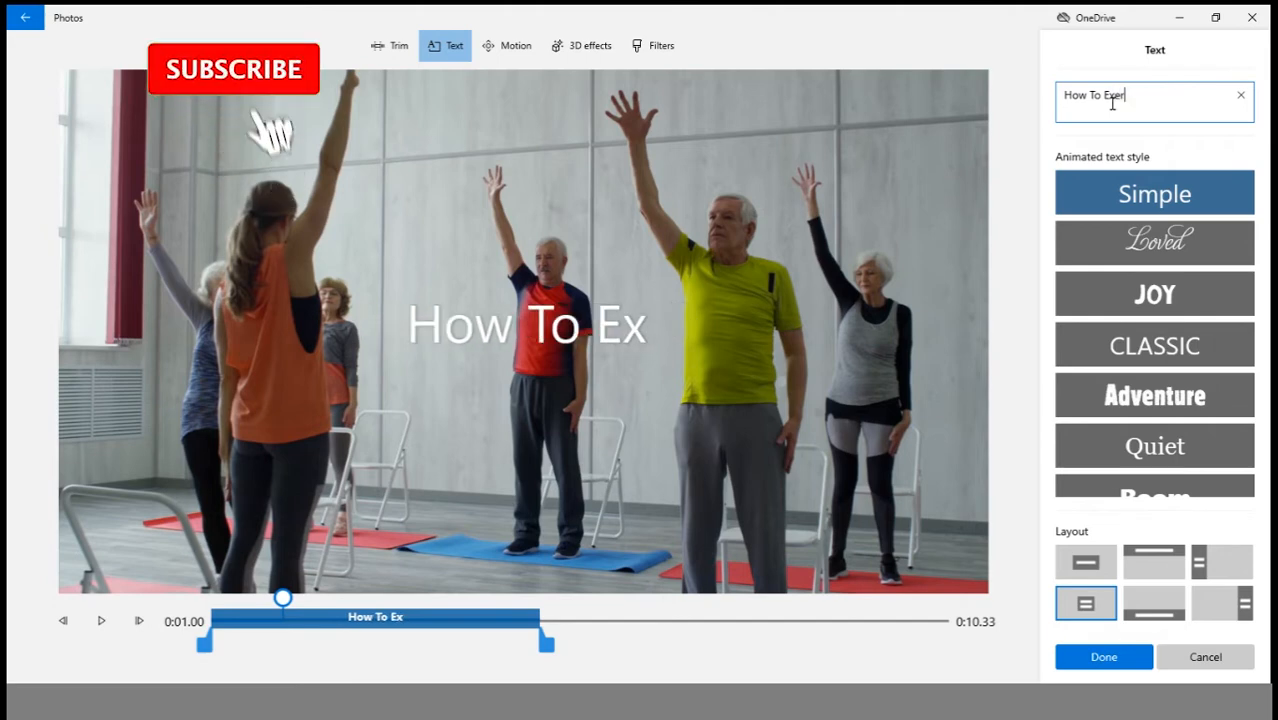
text(cise)
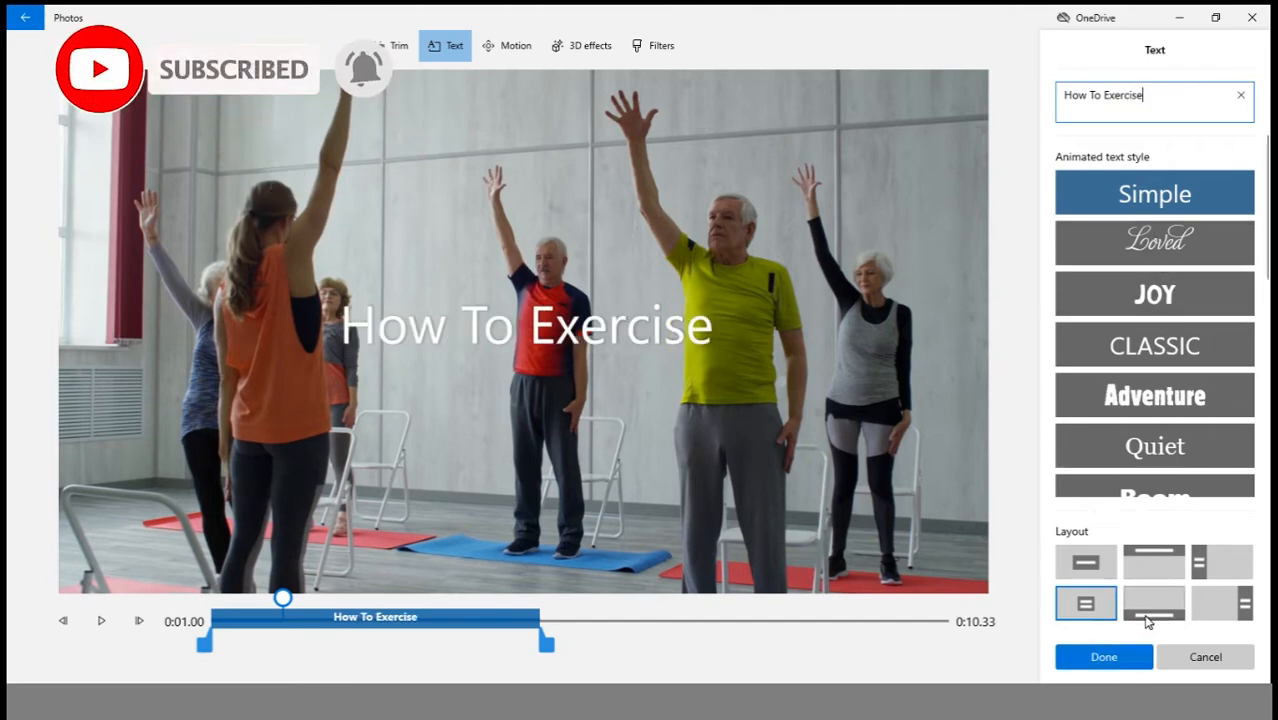
click(1150, 612)
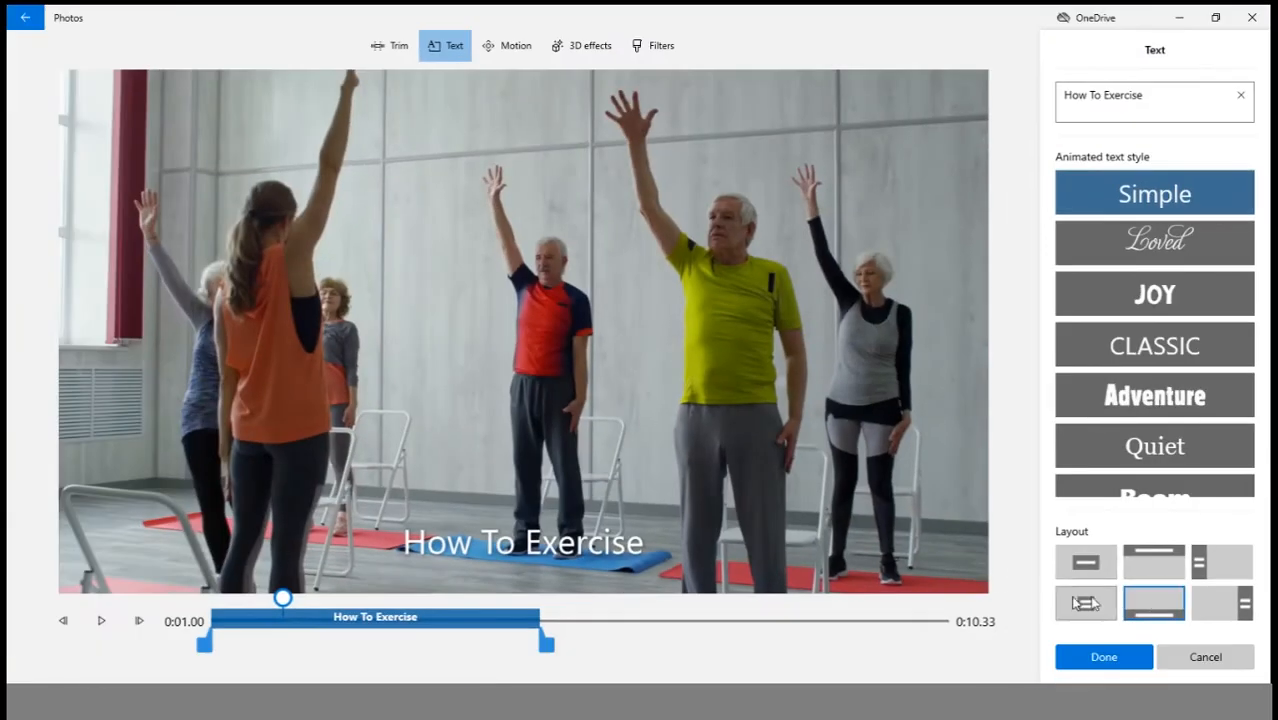
click(1118, 657)
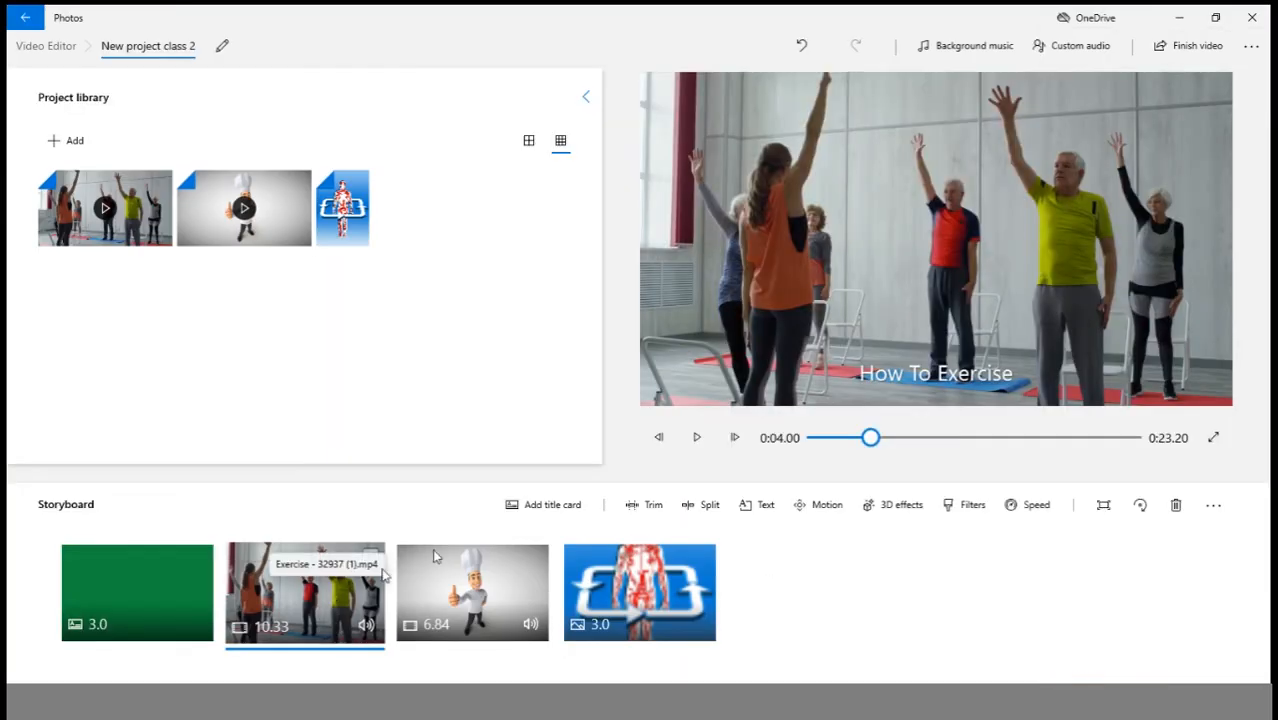
Preview the captioned exercise clip and shorten the caption's display time so it ends shortly before 0:04.53 of the clip.
click(697, 439)
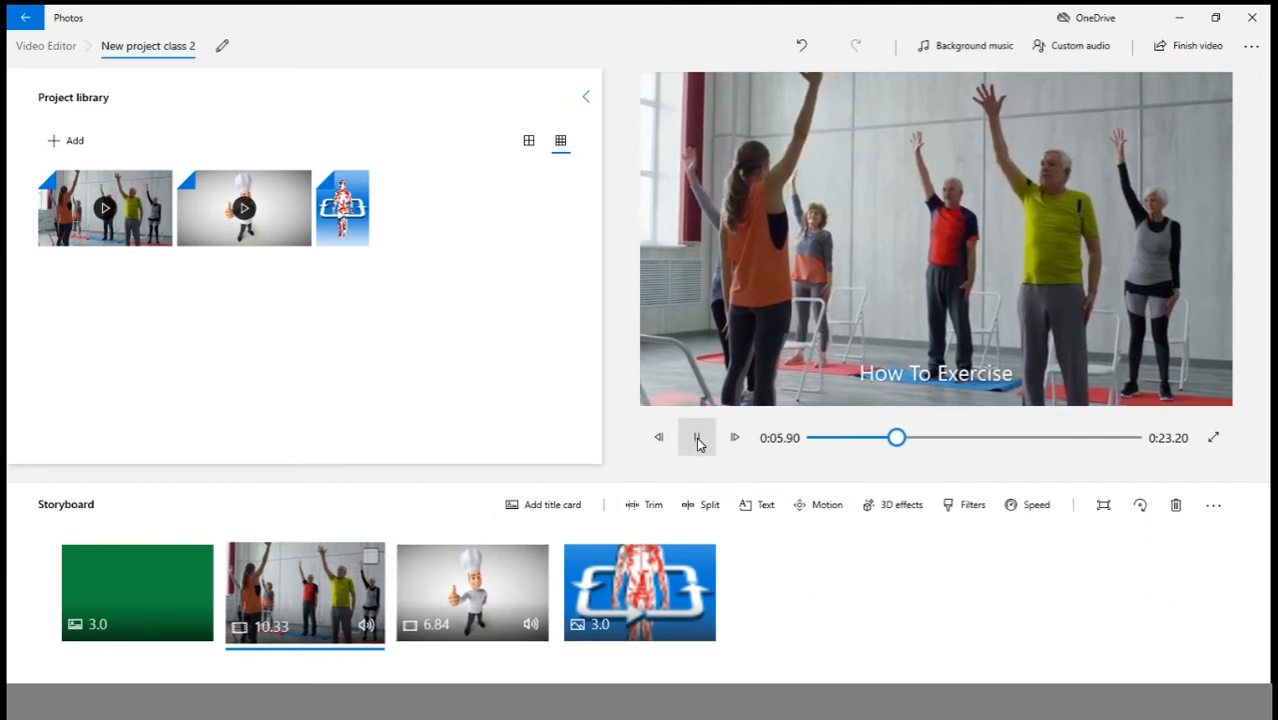
click(699, 441)
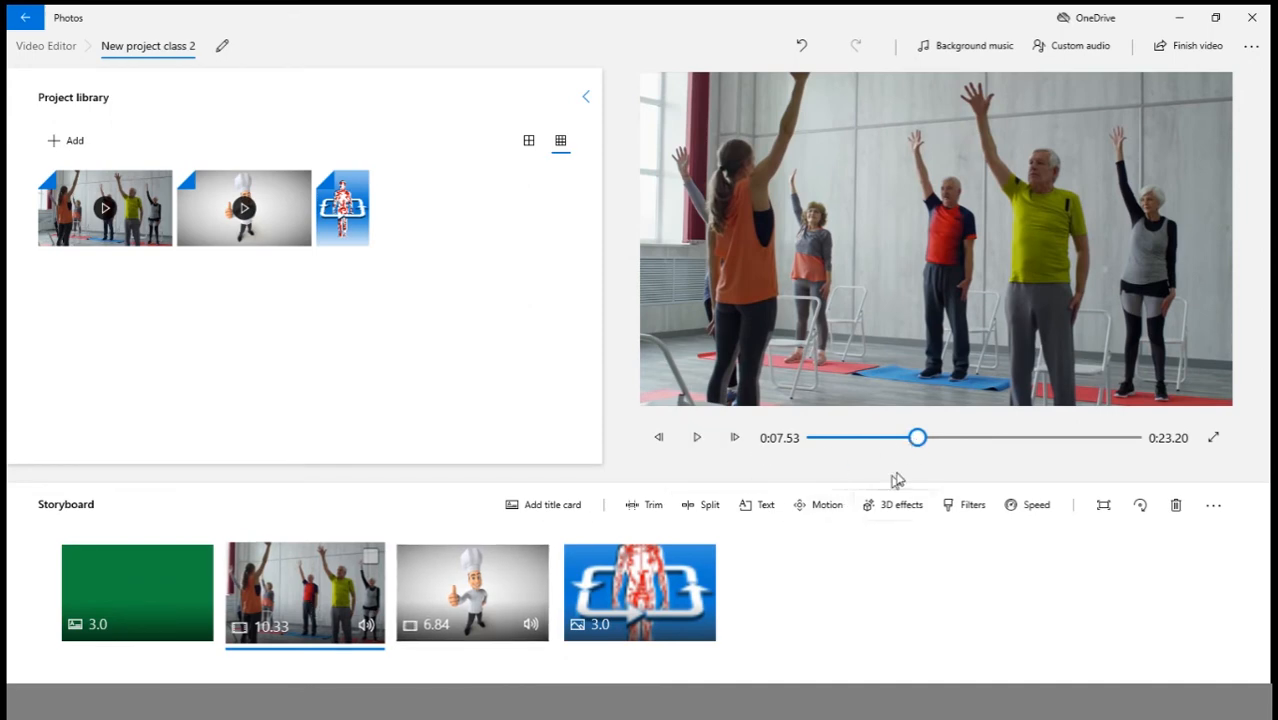
click(756, 506)
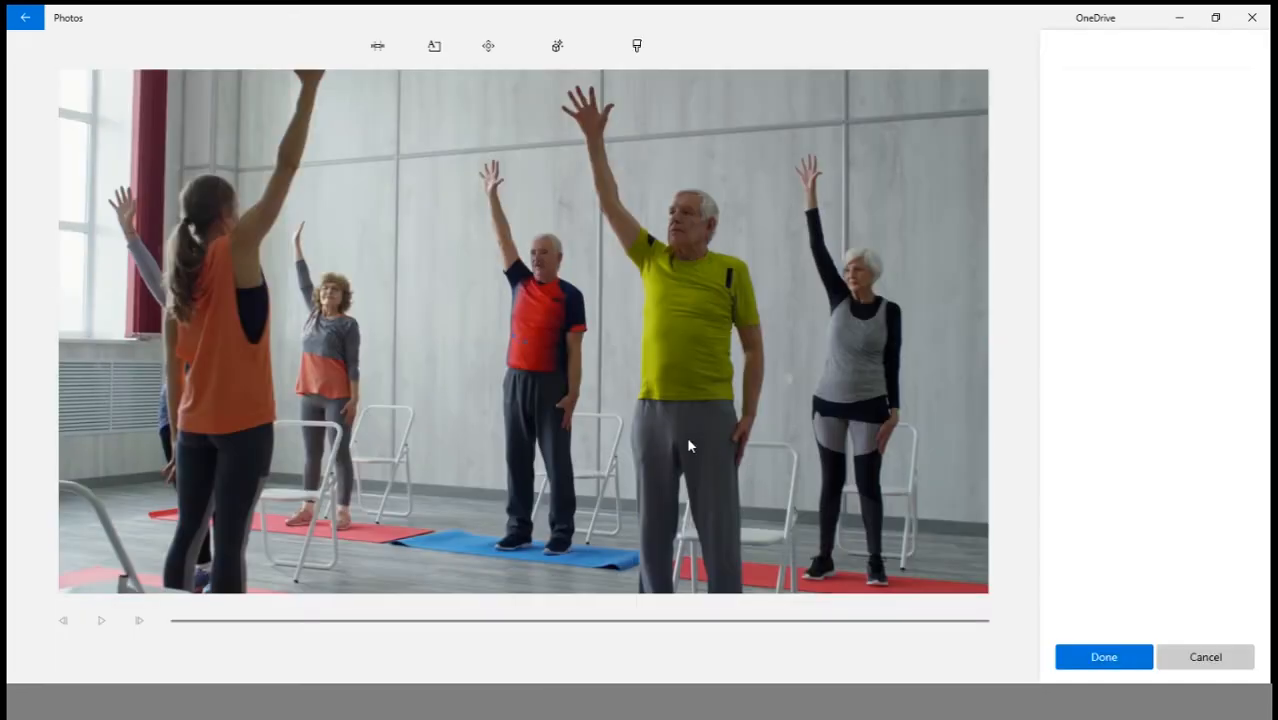
drag(547, 648, 407, 650)
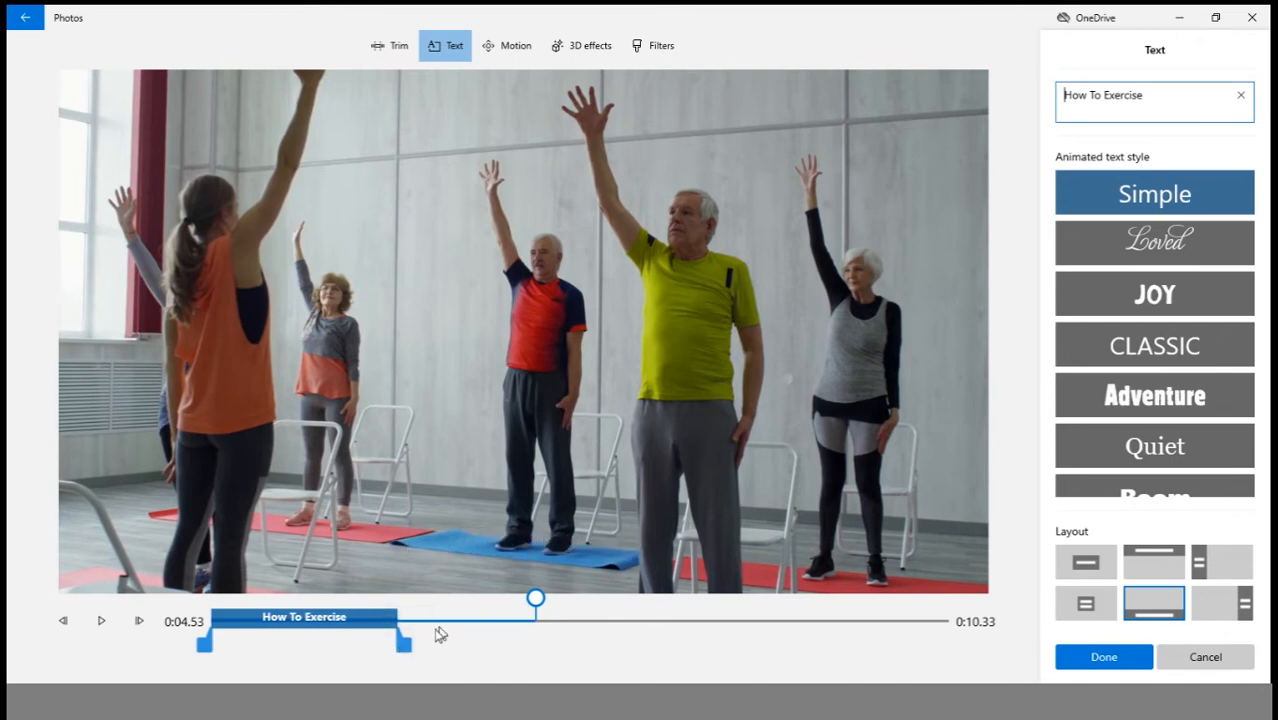
drag(420, 649, 518, 648)
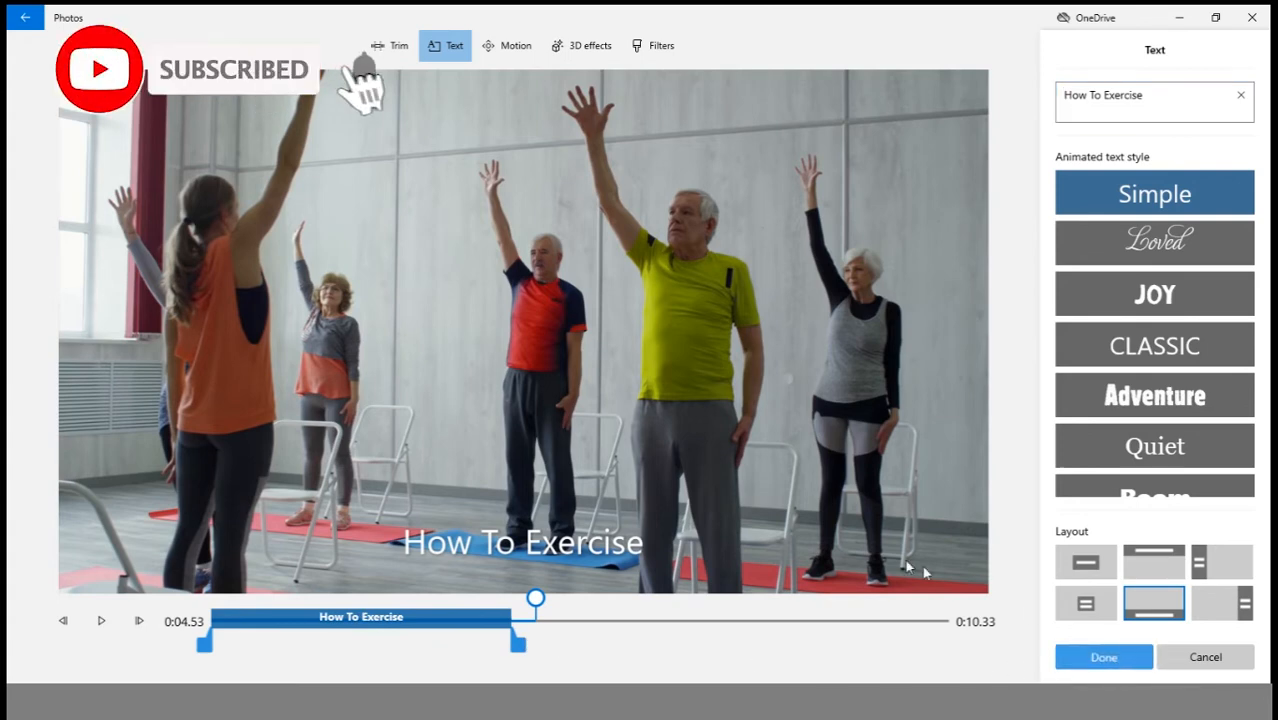
click(1104, 657)
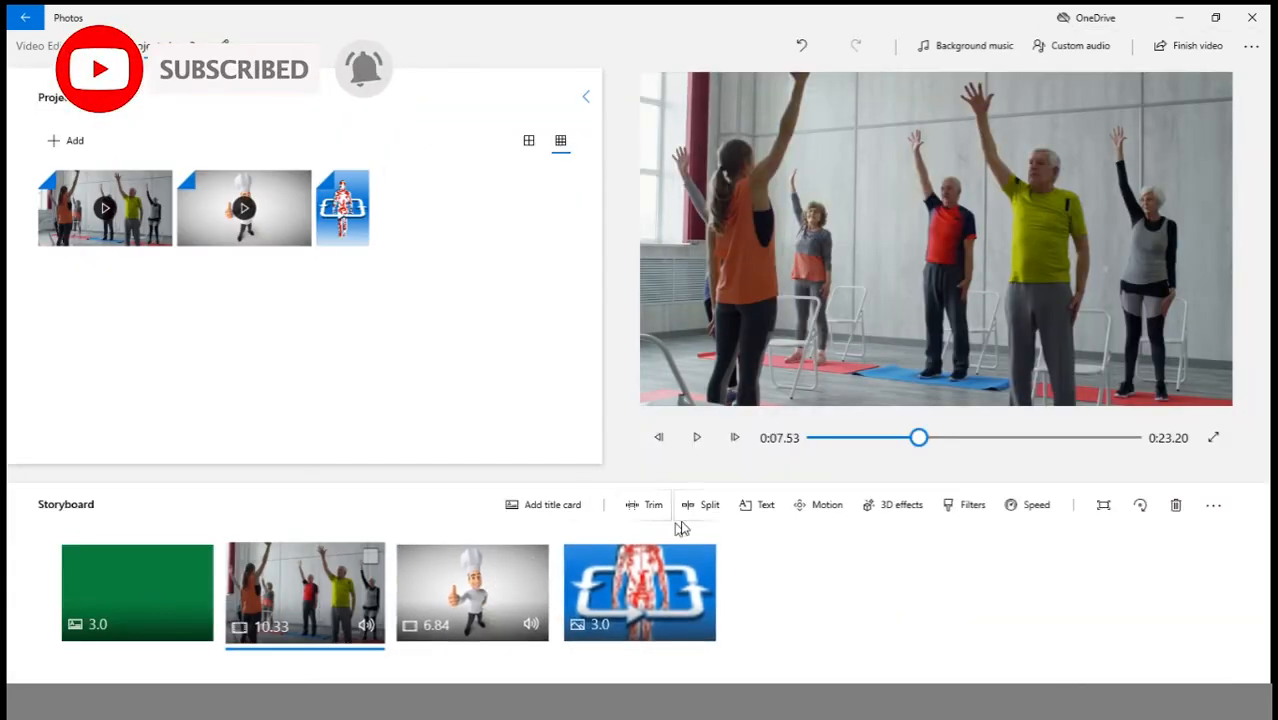
Try the Zoom in center, Pan right, Zoom out right and Tilt up motions on the exercise clip, ending with None.
click(827, 507)
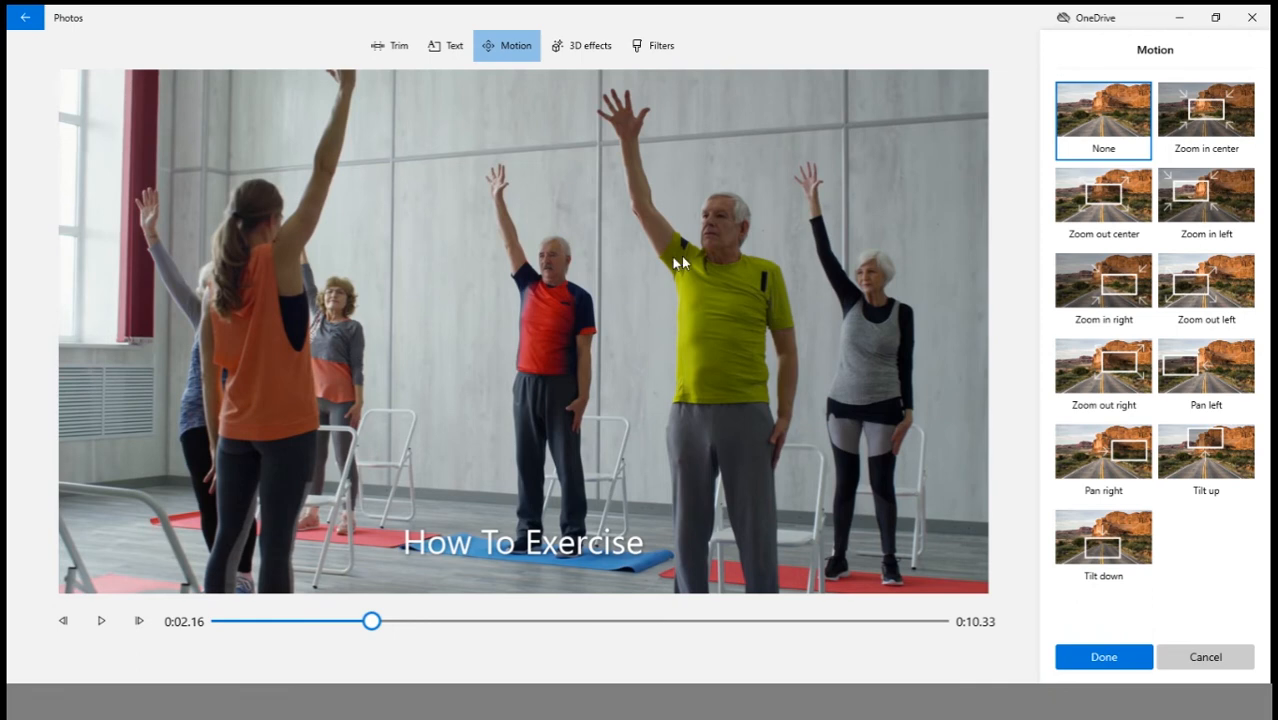
click(1214, 112)
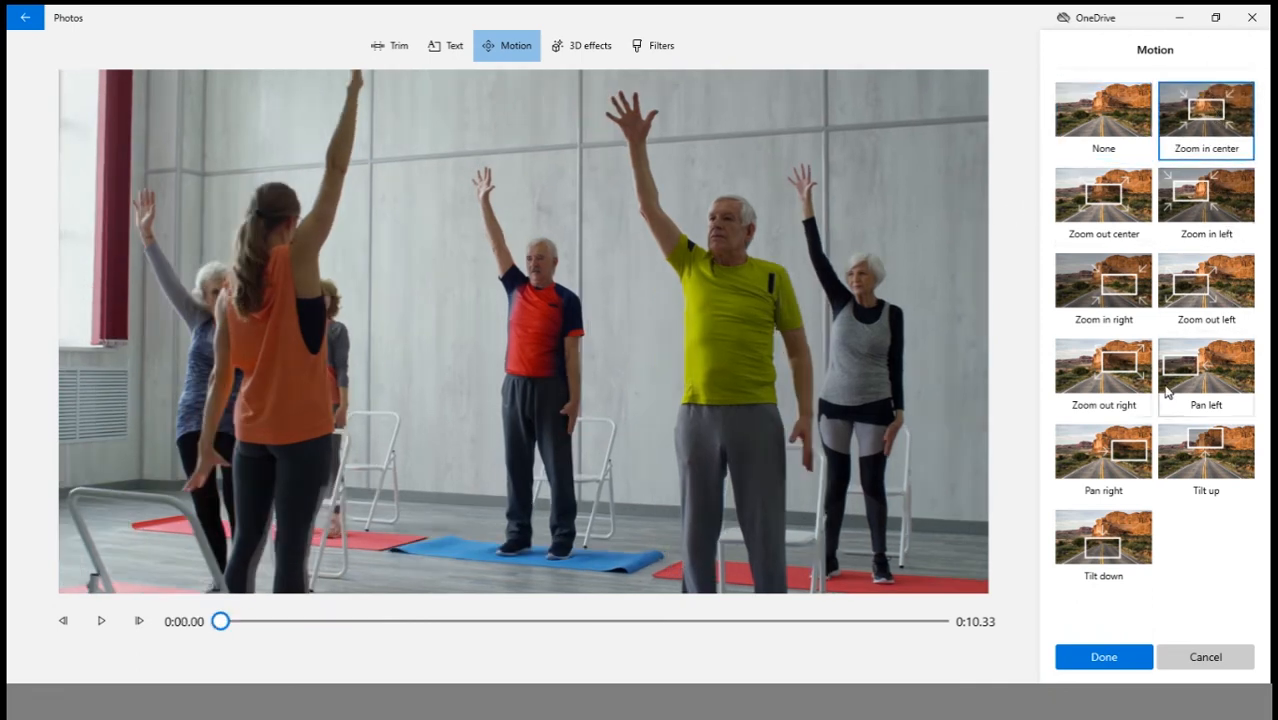
click(1086, 111)
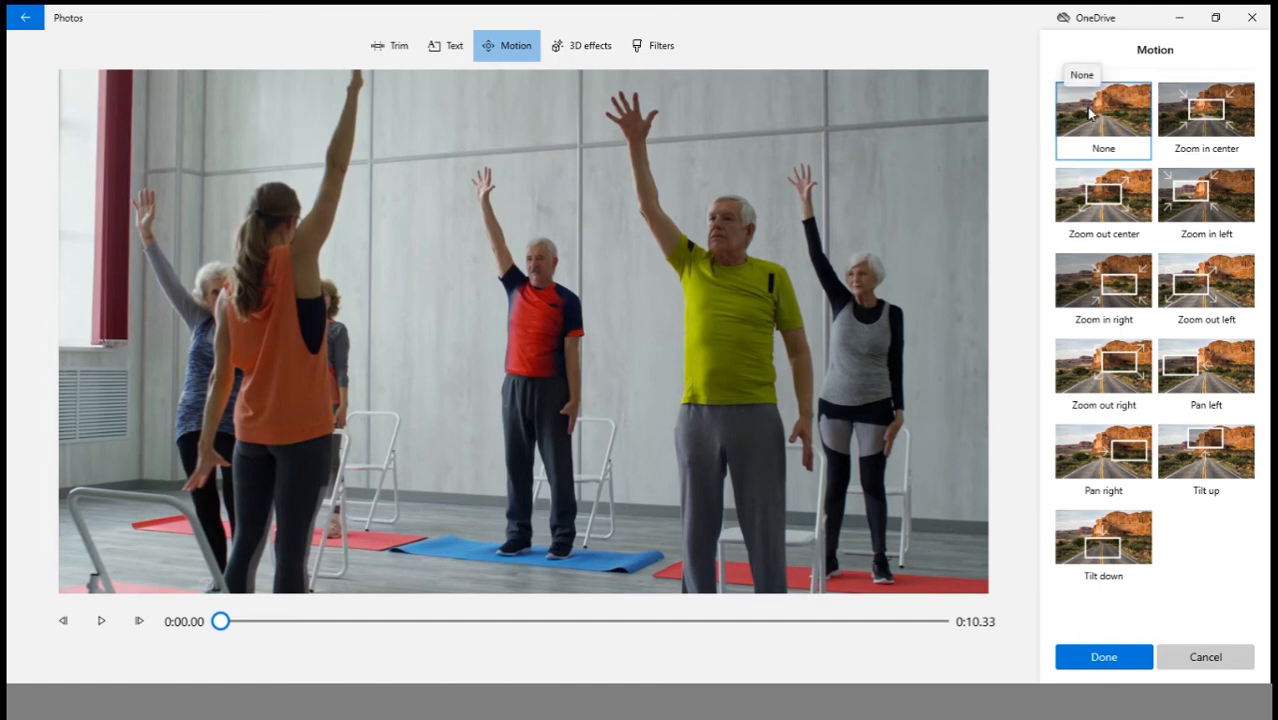
click(1118, 456)
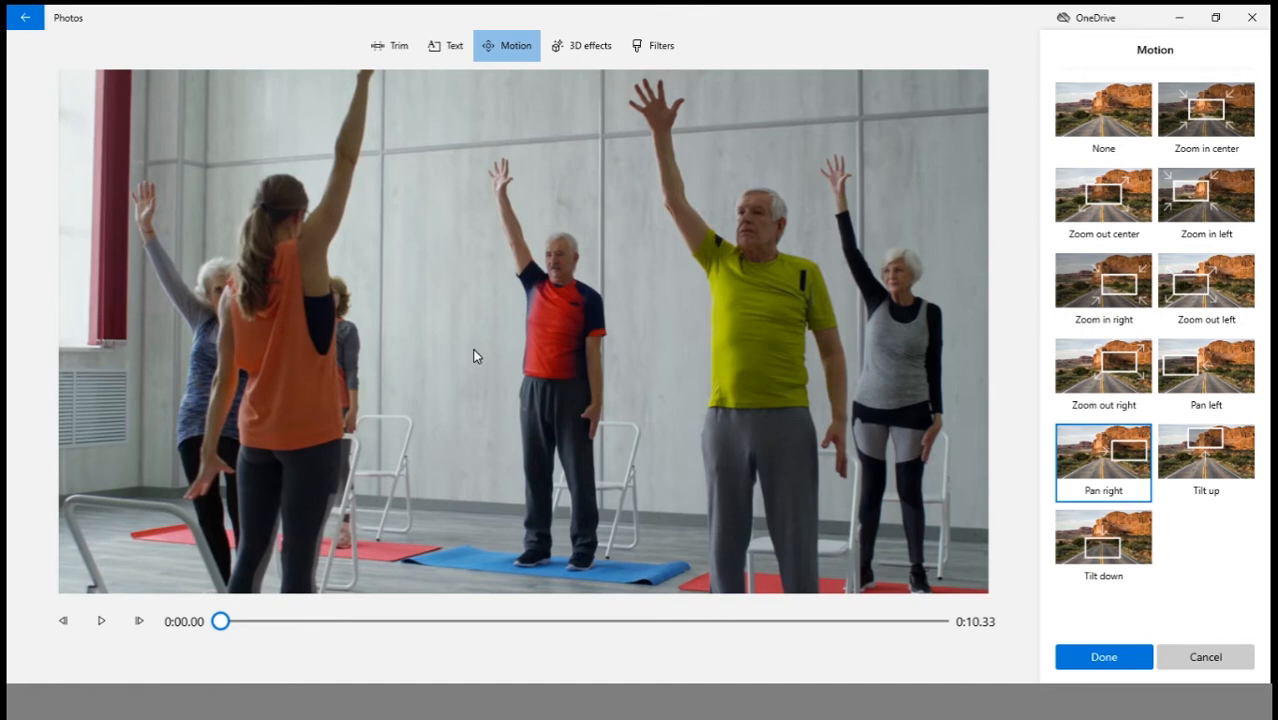
click(1082, 369)
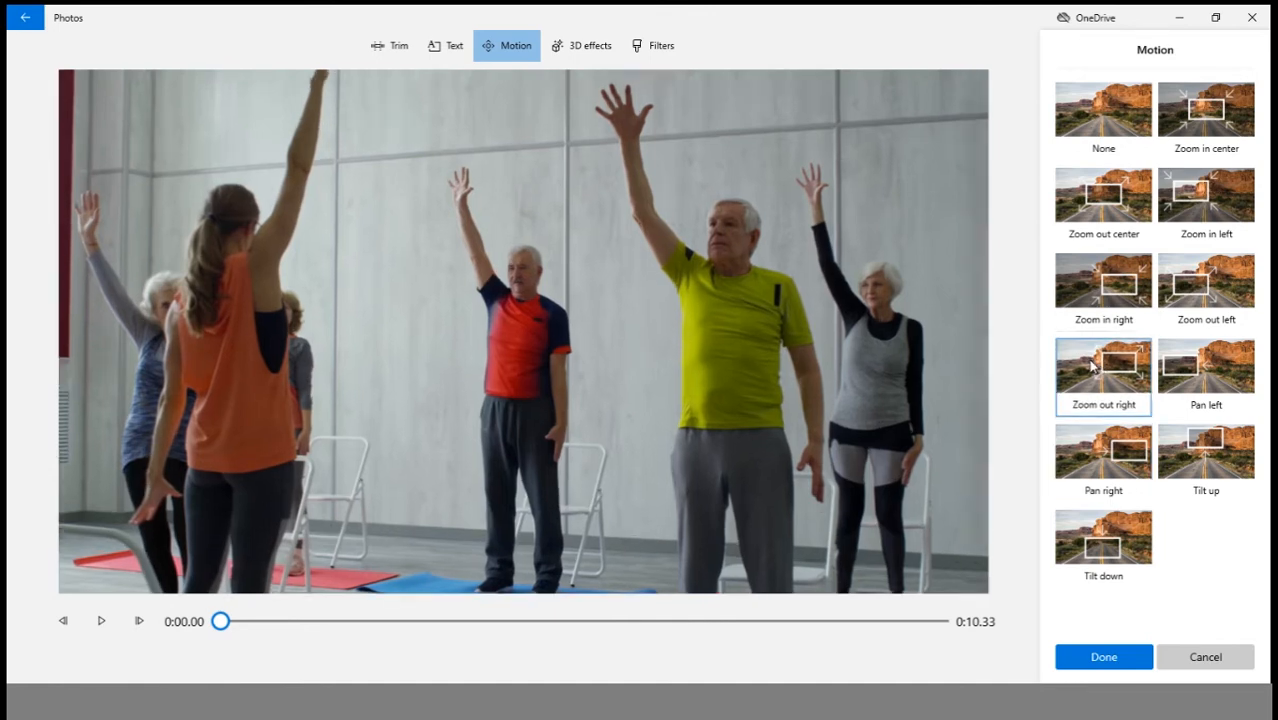
click(1207, 457)
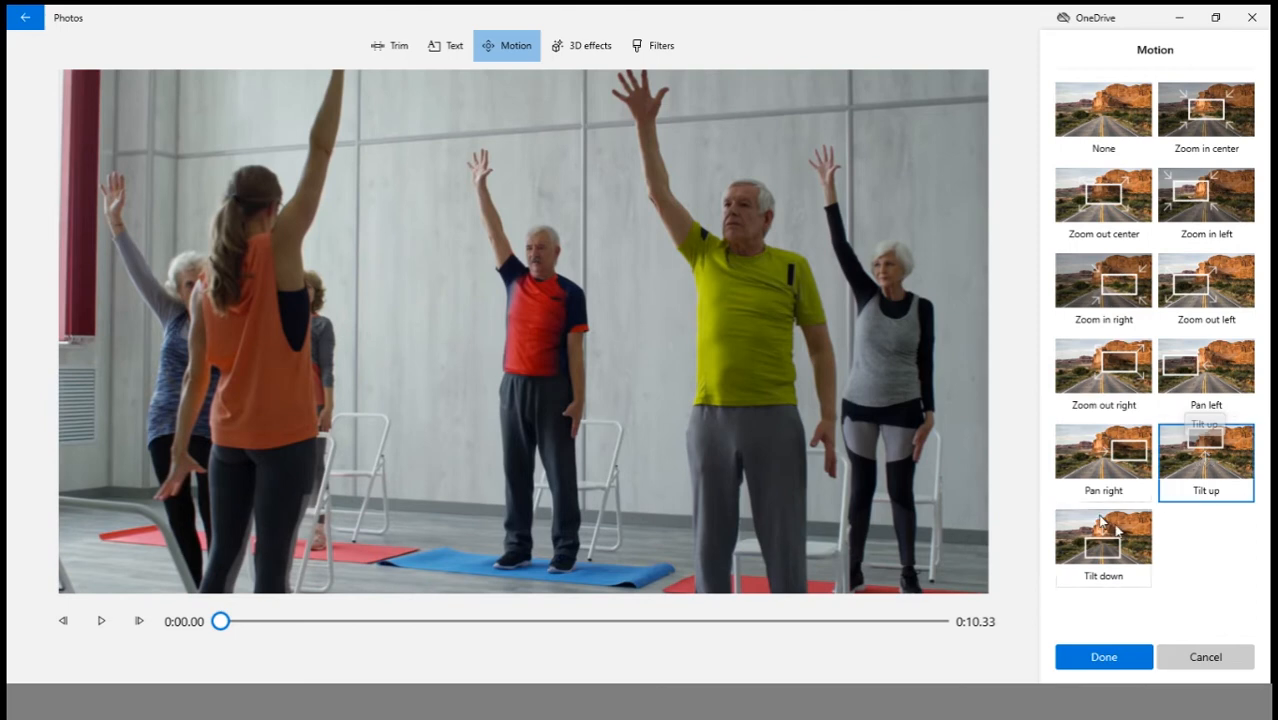
click(1106, 117)
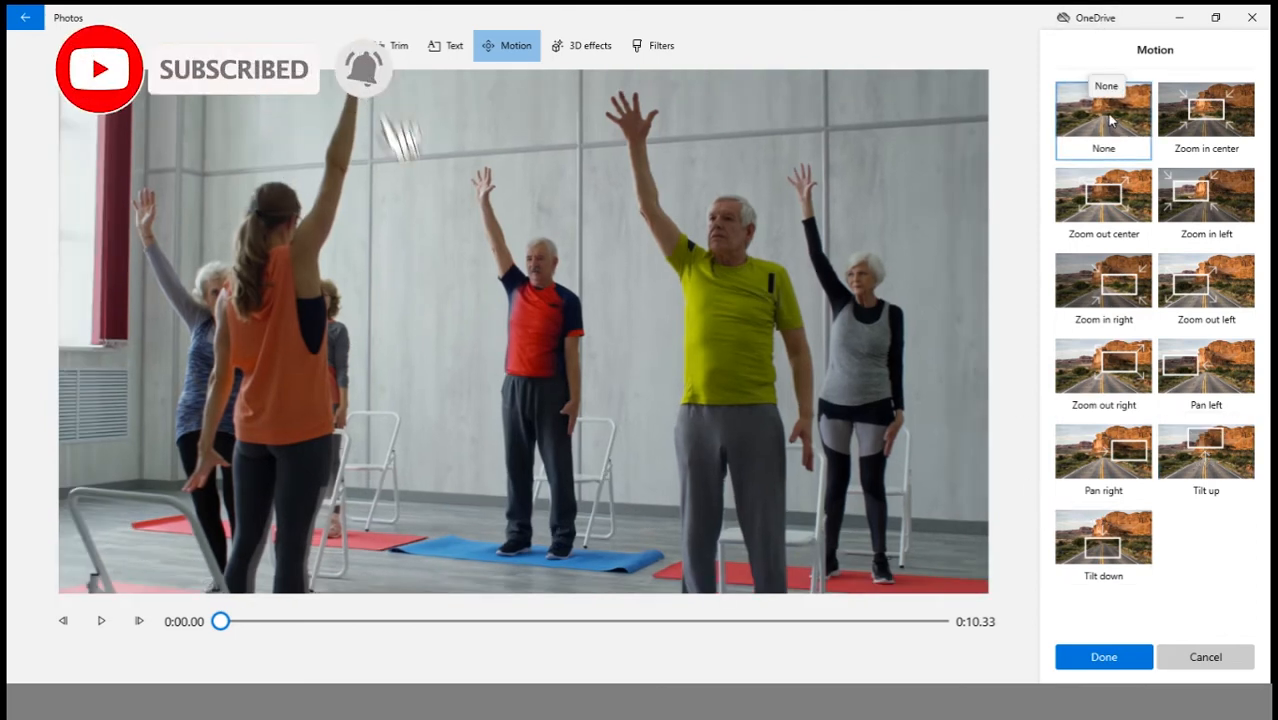
click(1085, 662)
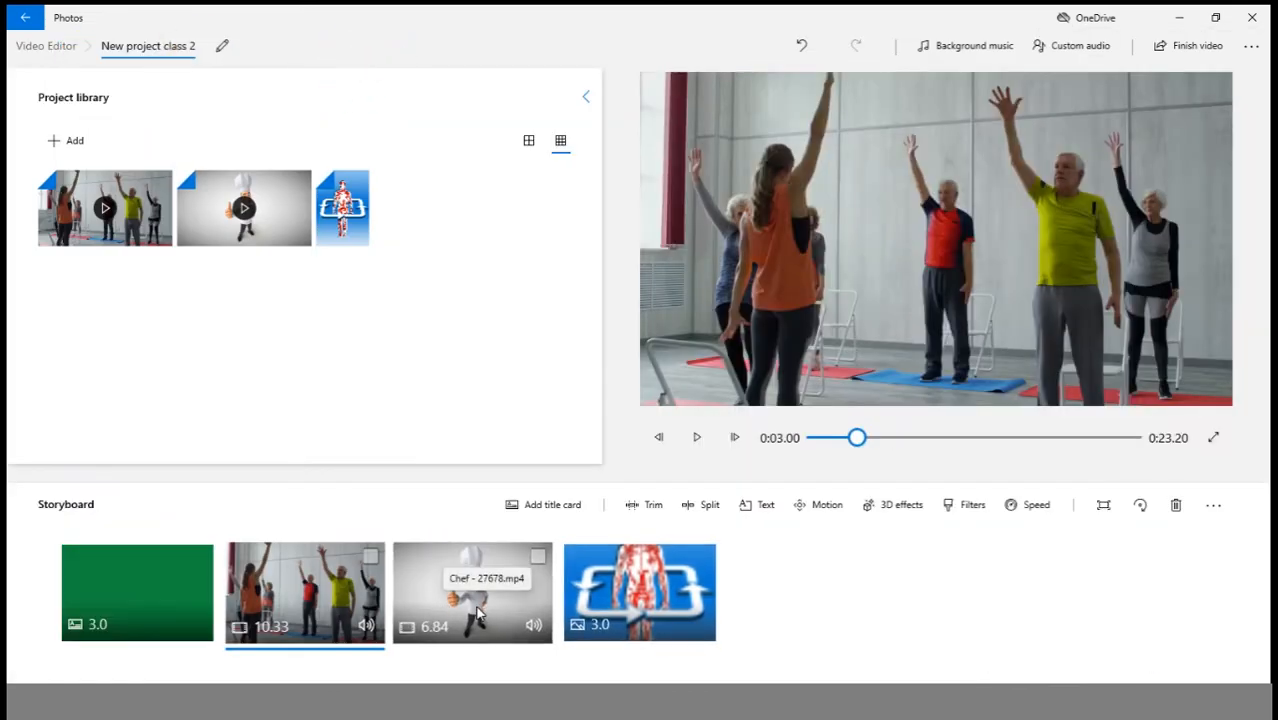
Add the Autumn leaves 3D effect to the exercise clip.
click(476, 614)
click(293, 592)
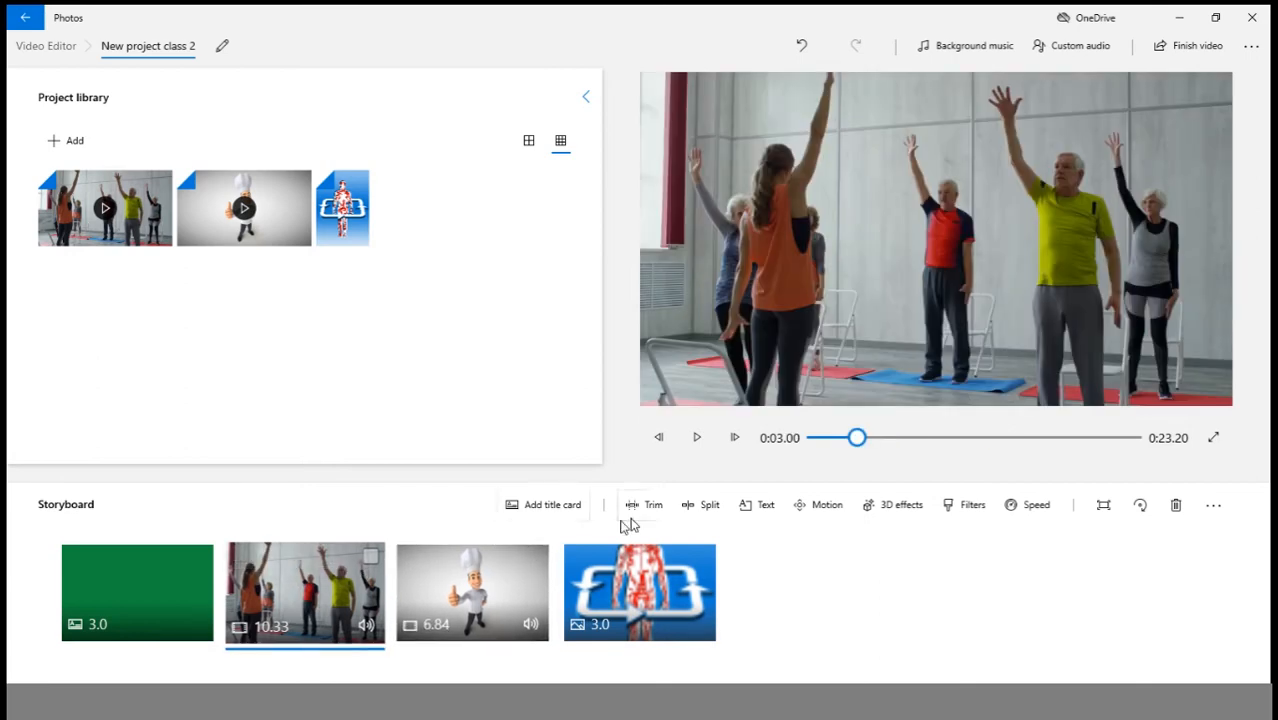
click(900, 507)
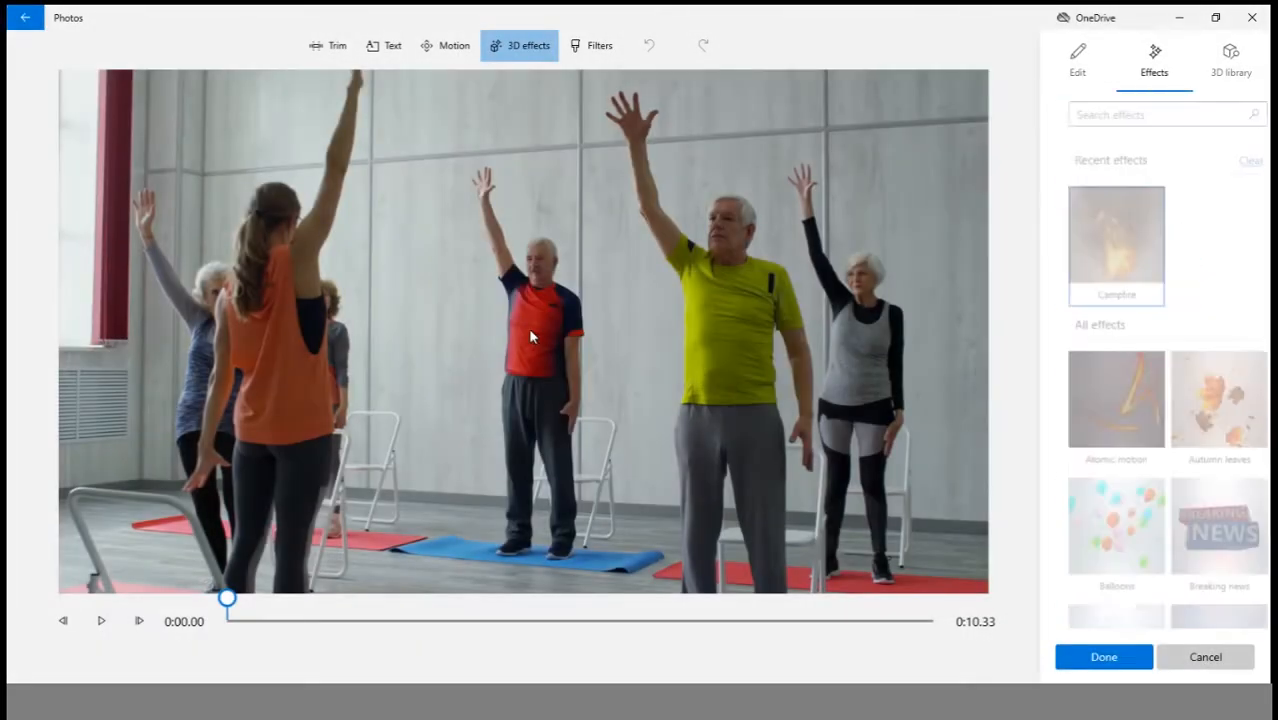
scroll(1232, 362, down, 5)
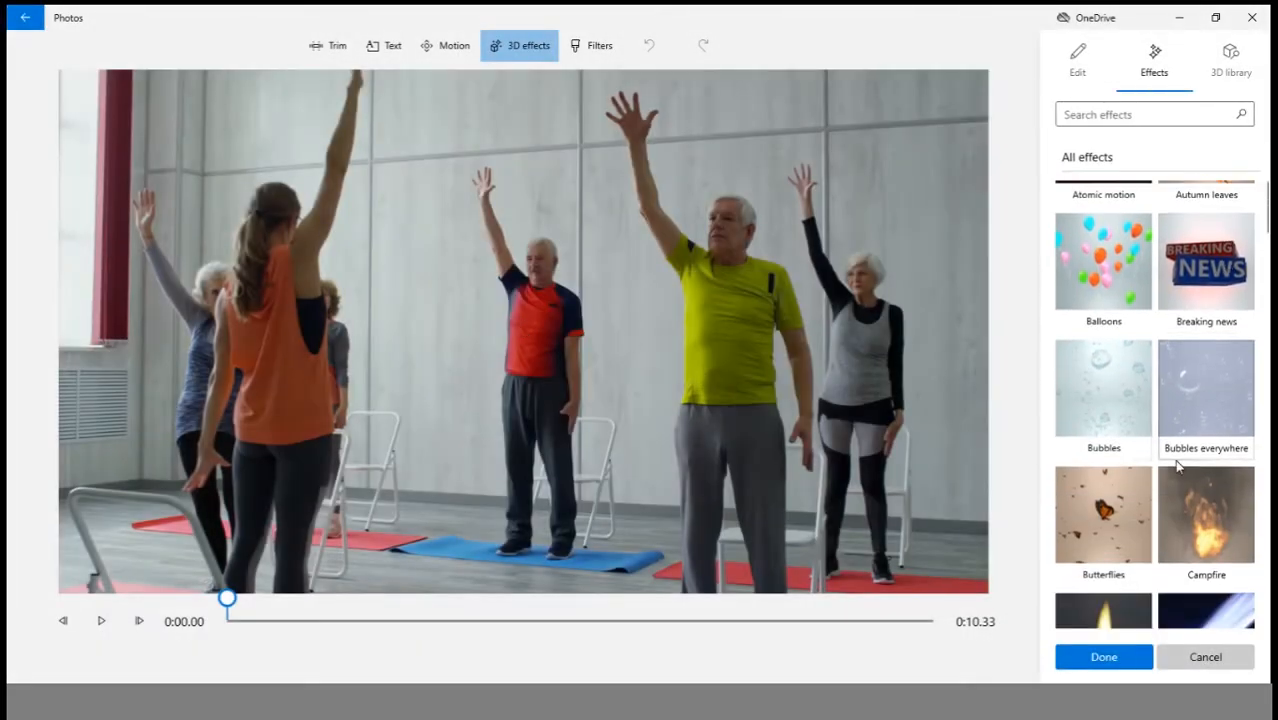
scroll(1172, 490, down, 5)
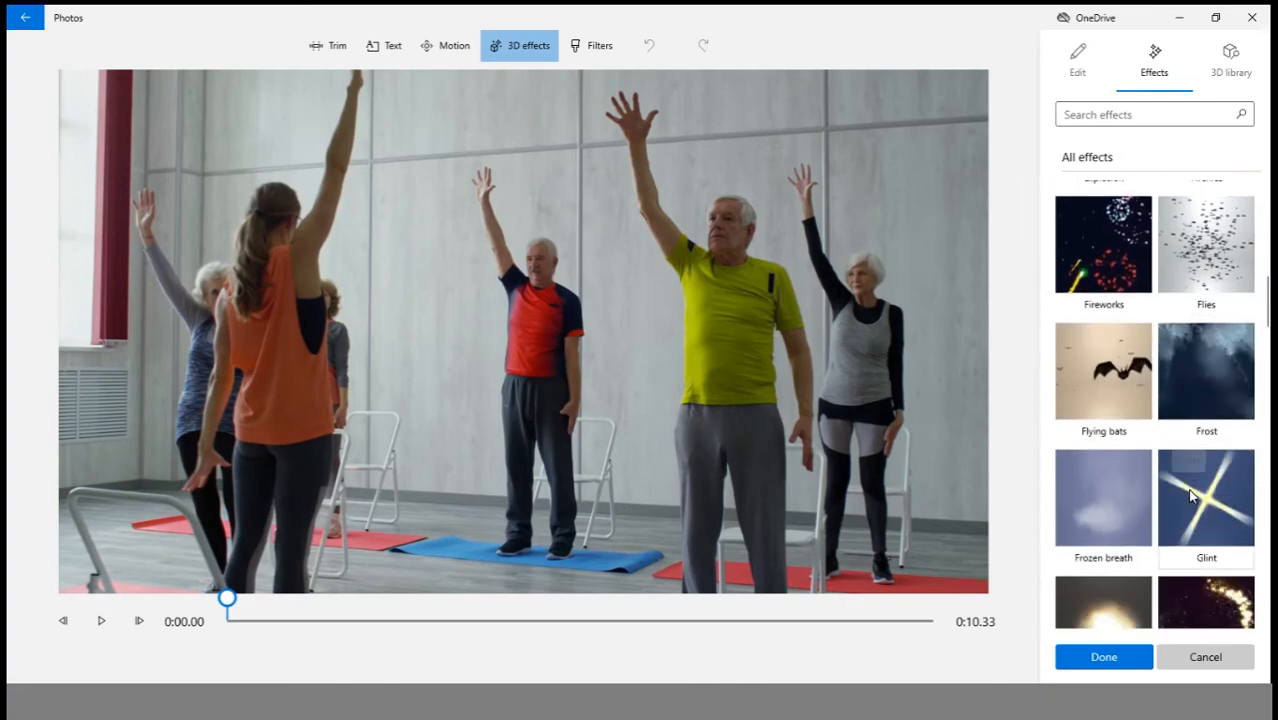
scroll(1187, 488, down, 3)
scroll(1187, 488, up, 4)
scroll(1188, 490, up, 8)
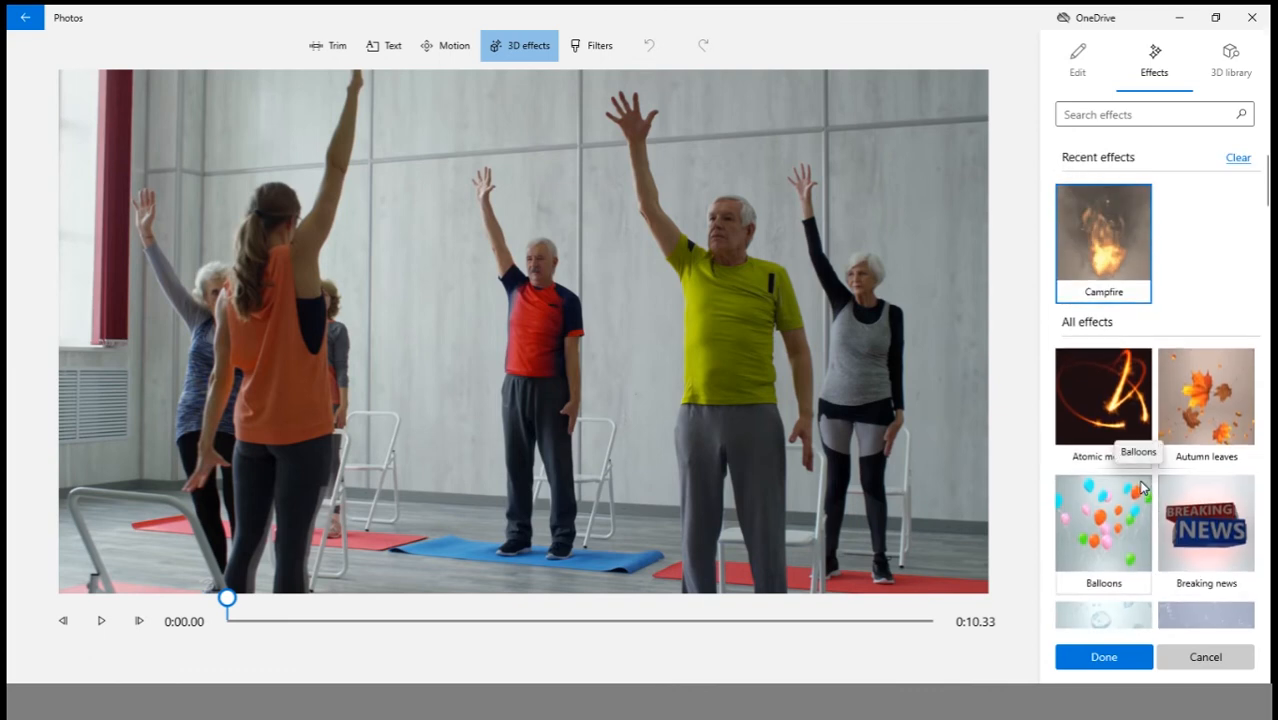
click(1217, 393)
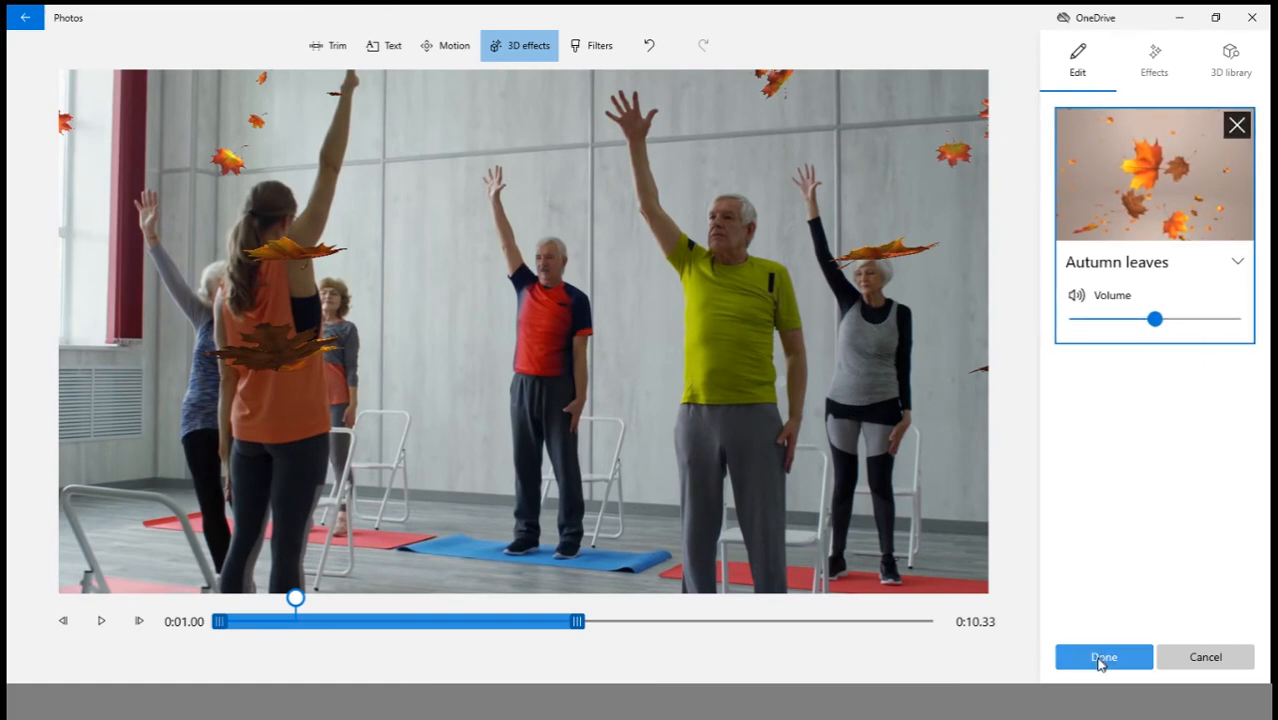
Lower the volume of the Autumn leaves effect and look into the effects list and the 3D library.
drag(1155, 319, 1125, 320)
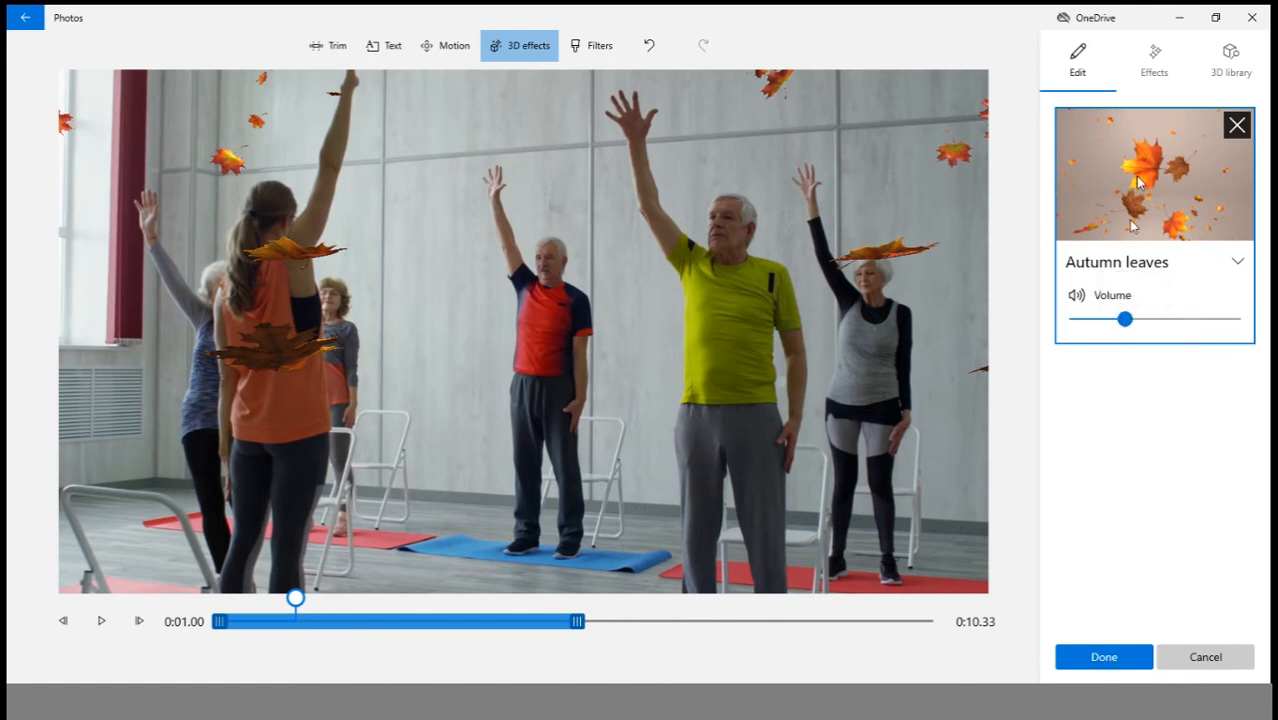
click(1160, 68)
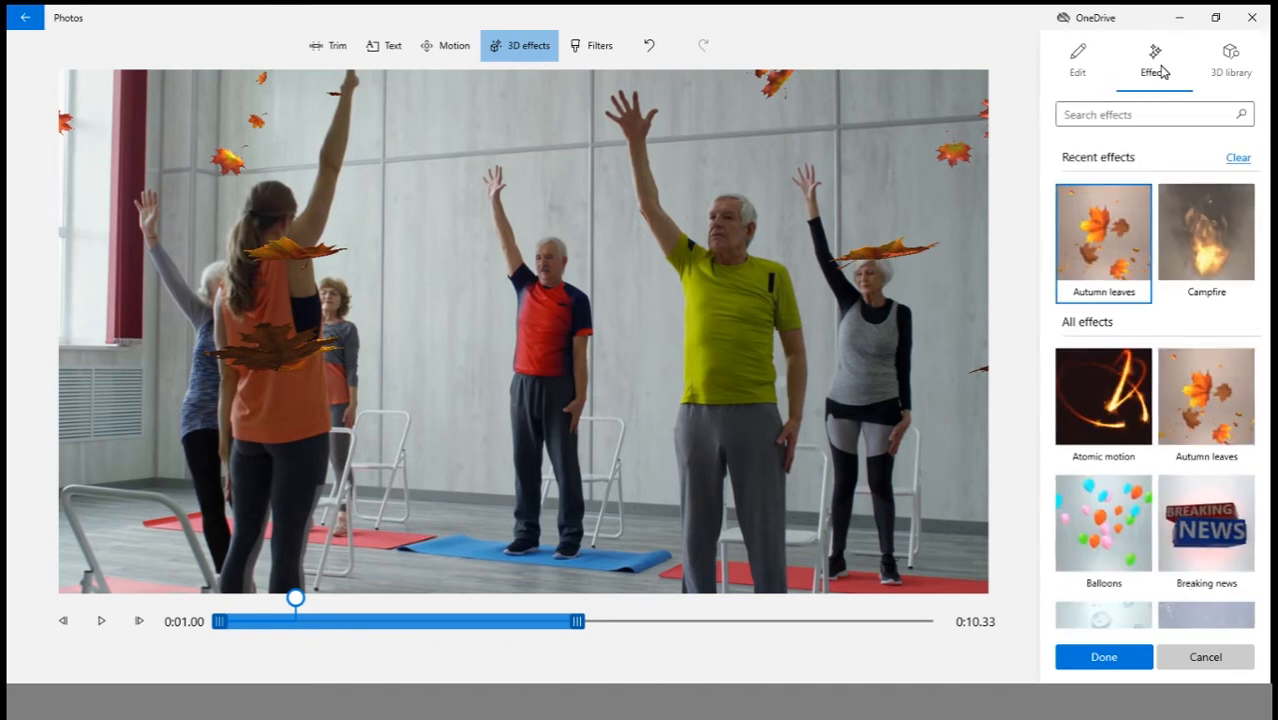
click(1077, 58)
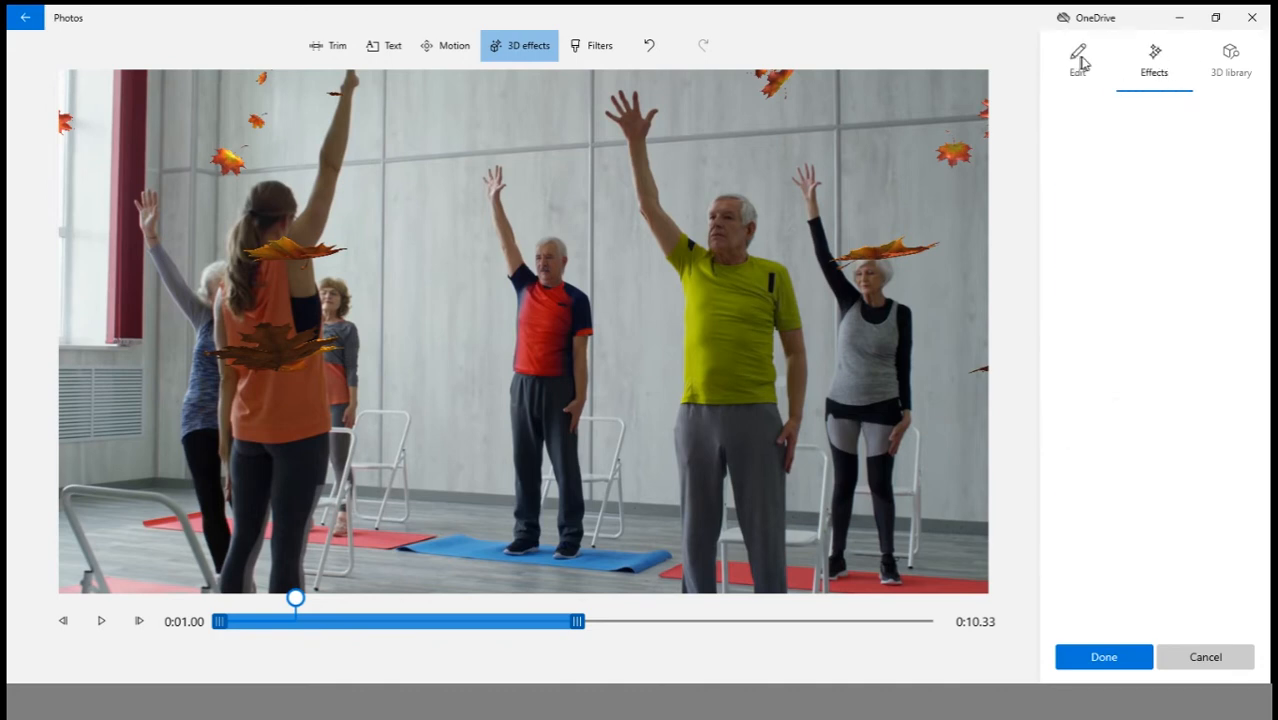
click(1240, 68)
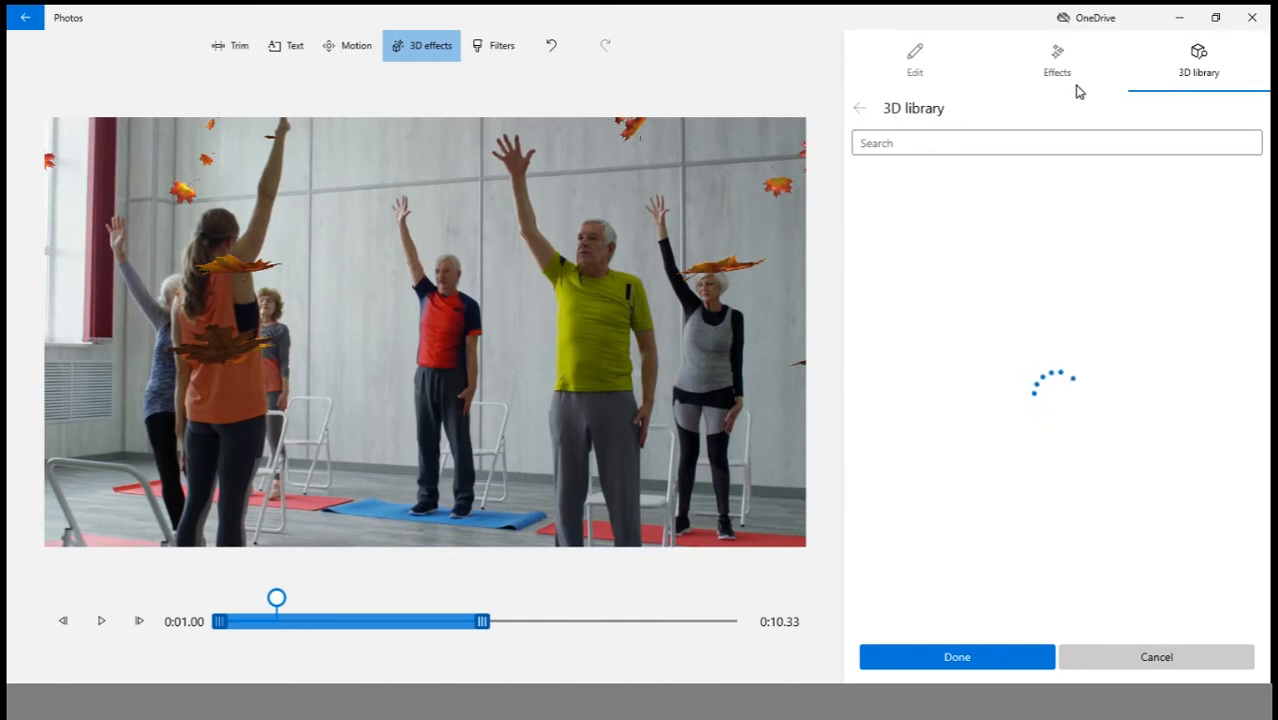
click(917, 73)
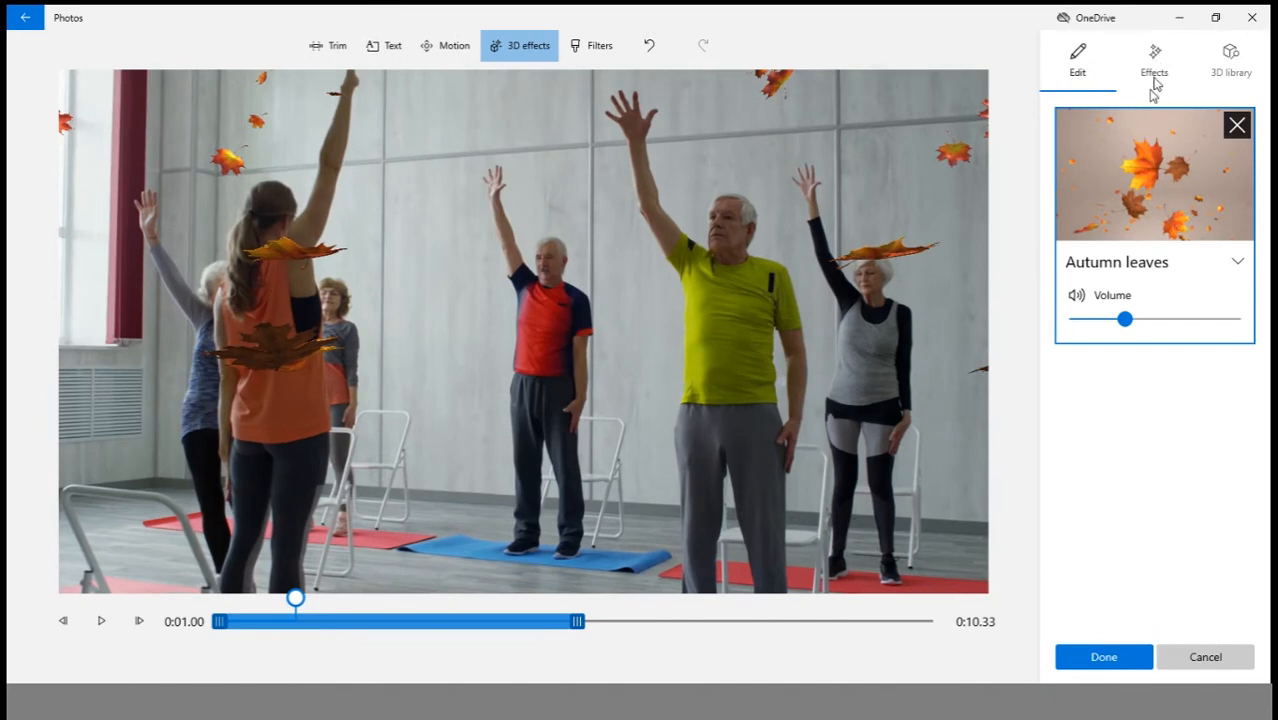
Apply the Autumn leaves effect to the exercise clip and preview the result briefly.
click(1122, 663)
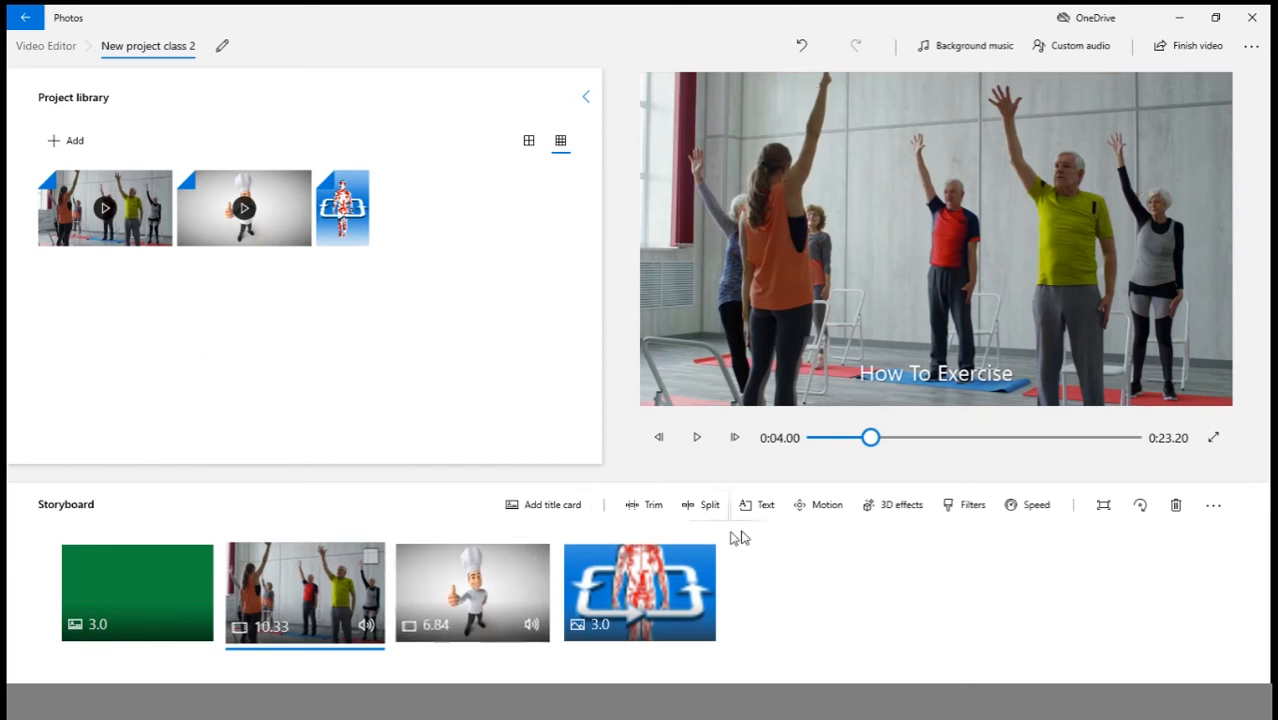
click(697, 438)
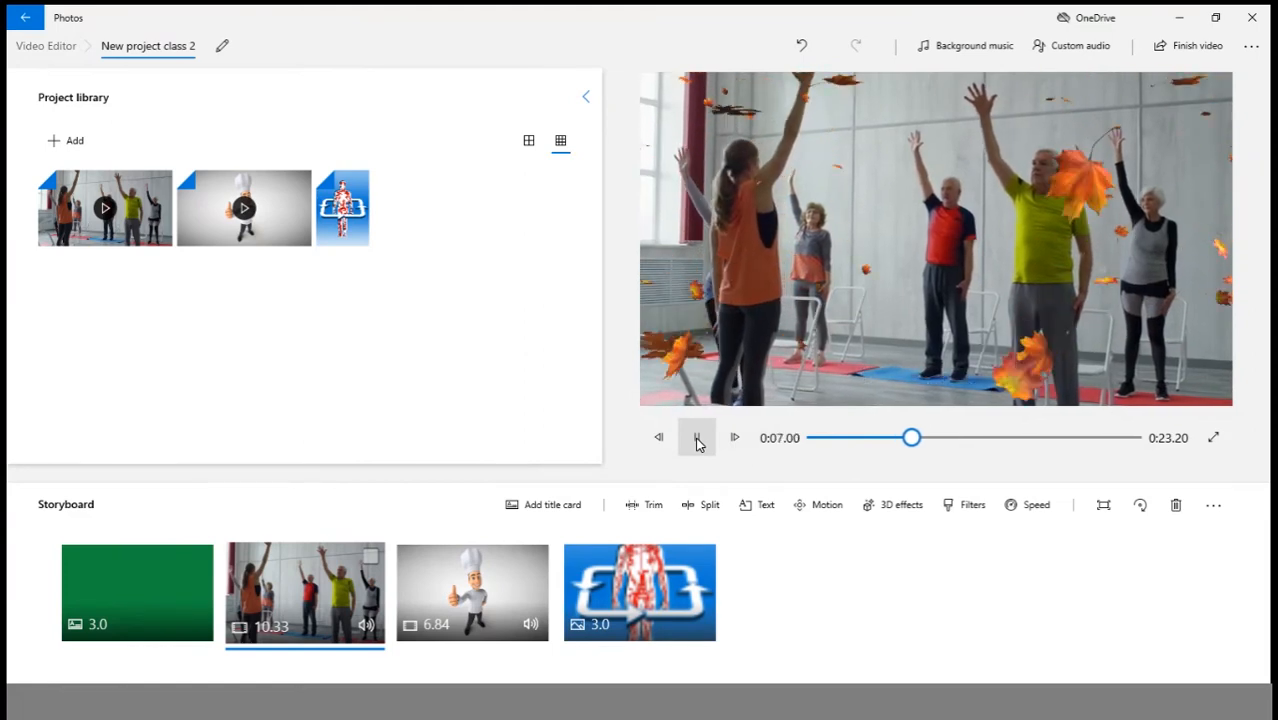
click(697, 438)
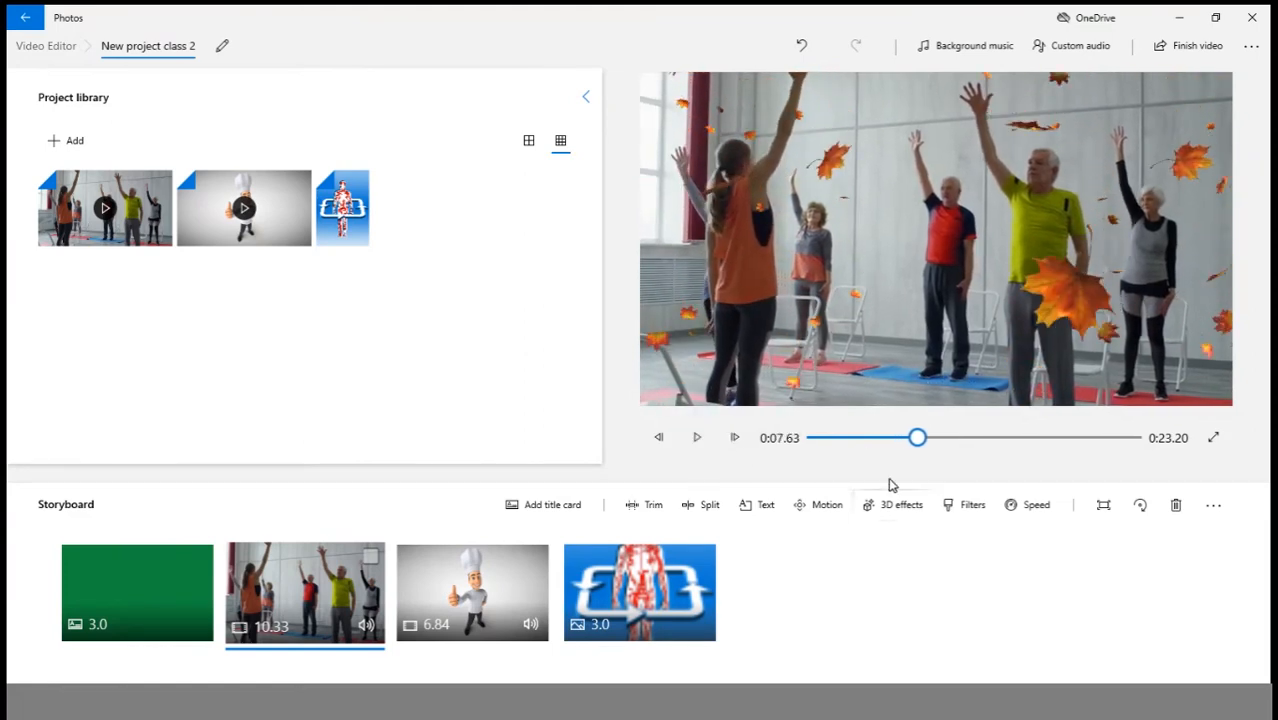
Try the Energy, Joy, Loved, pixelated and Adventure filters on the exercise clip, ending with Original.
click(967, 506)
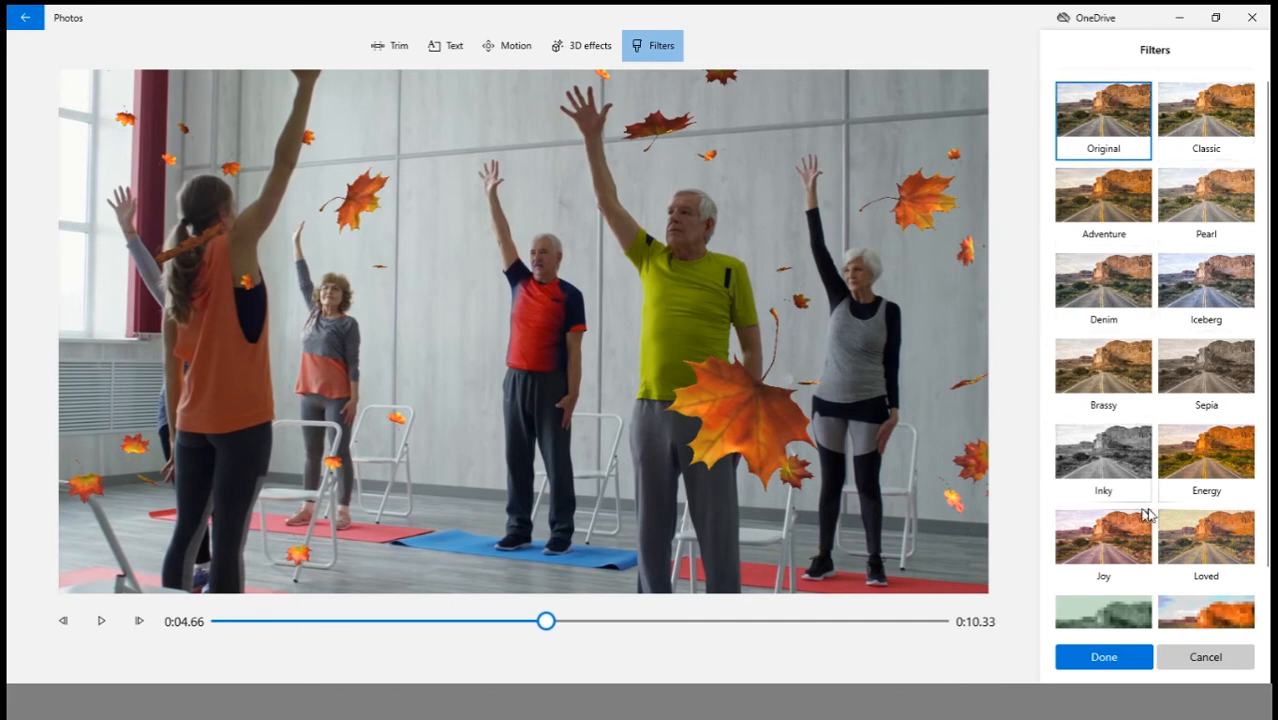
click(1200, 460)
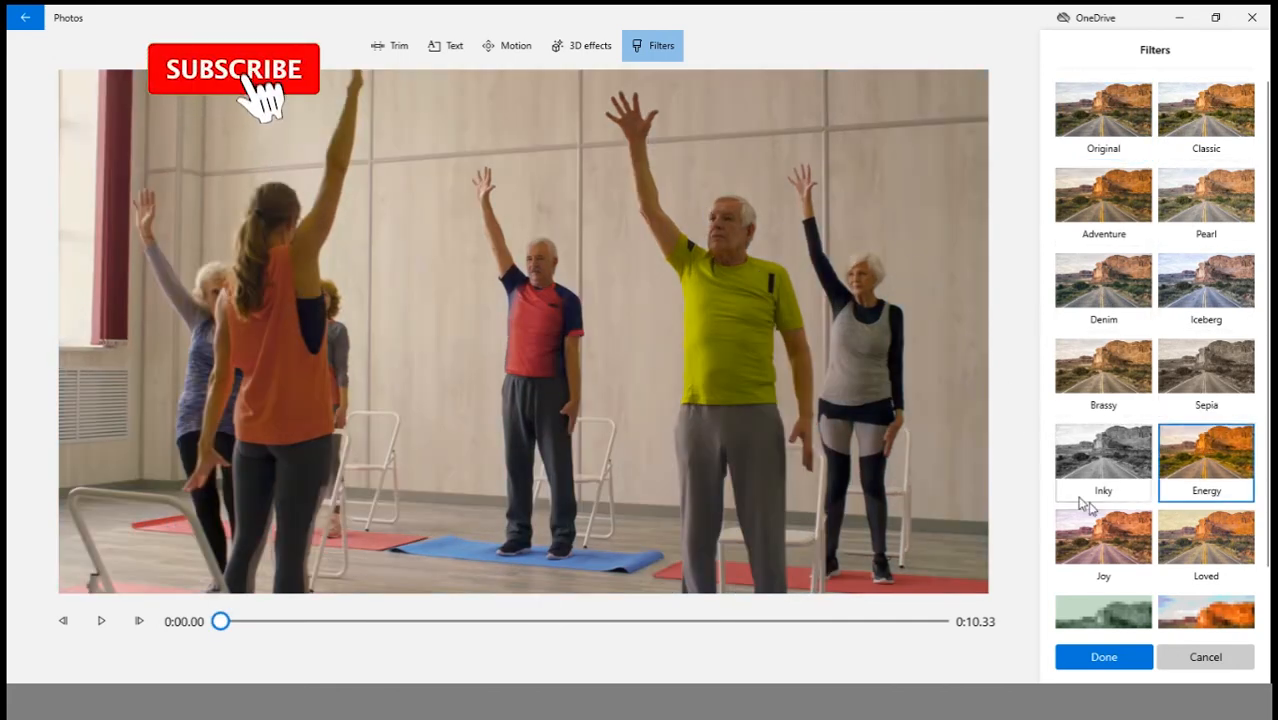
click(1100, 530)
click(1230, 560)
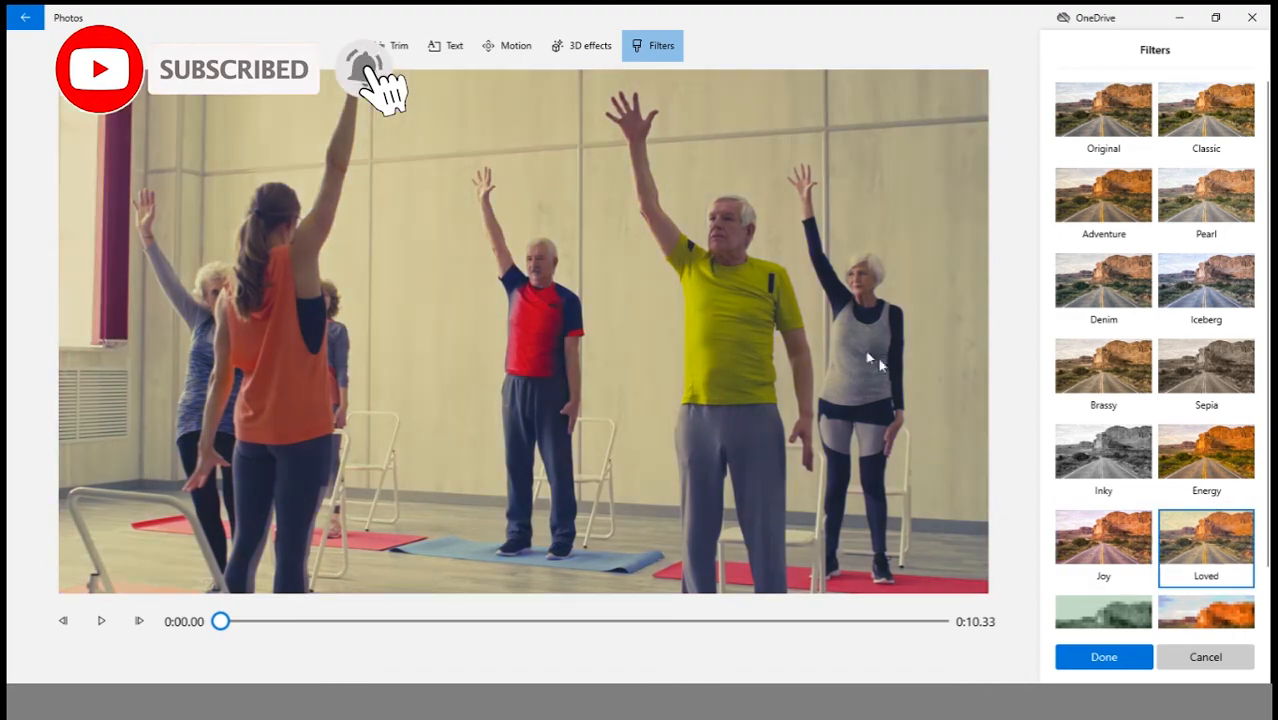
key(Down)
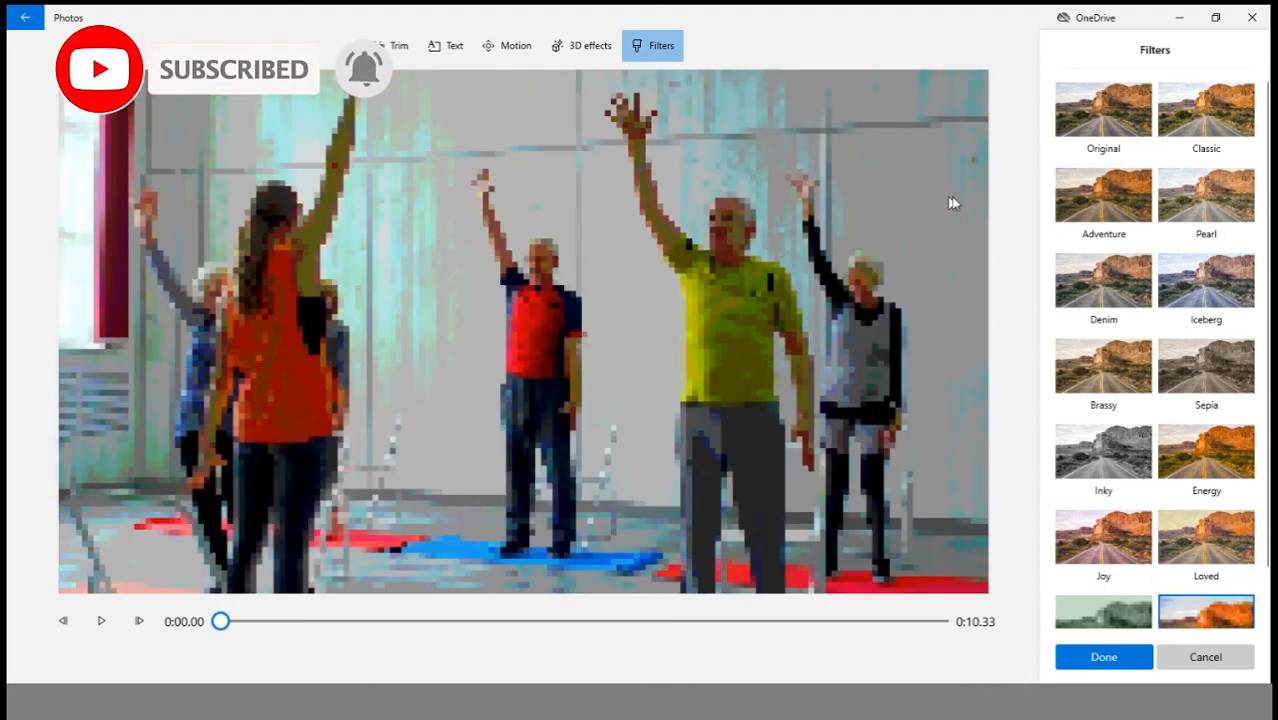
click(1127, 197)
click(1114, 114)
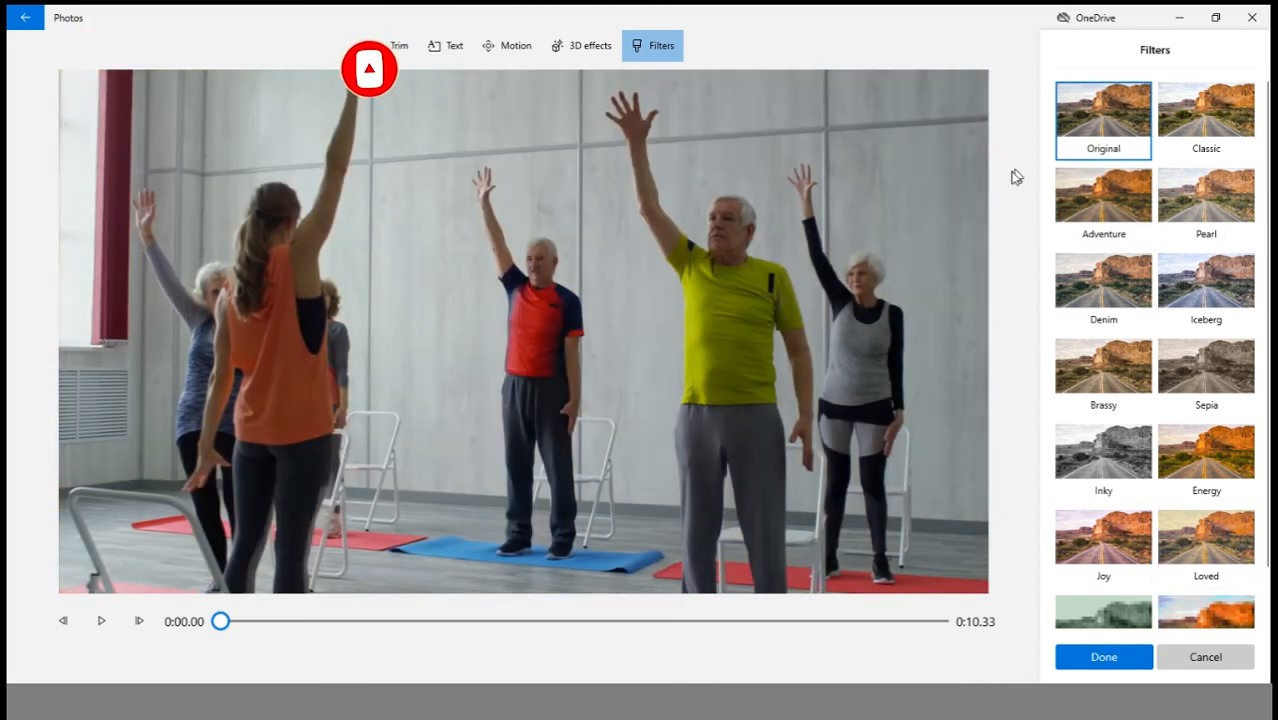
click(1104, 660)
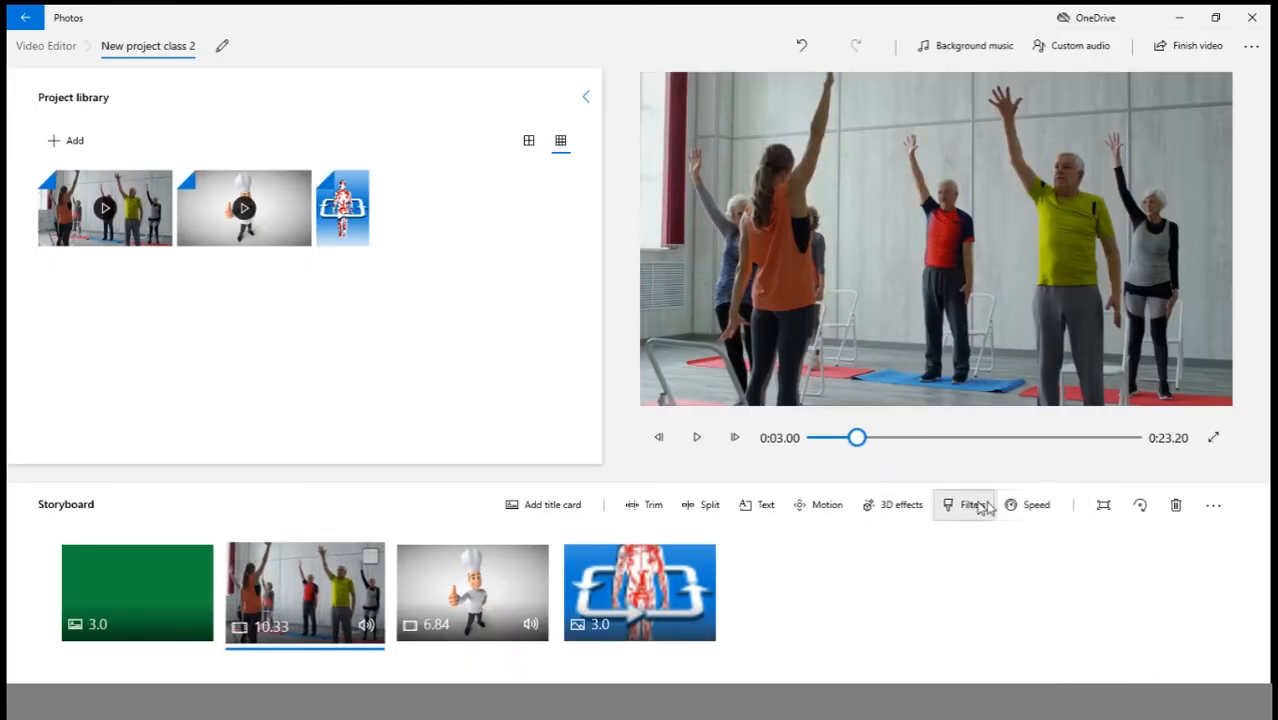
Set the exercise clip's speed to 0.06x and preview the slowed clip.
click(1037, 507)
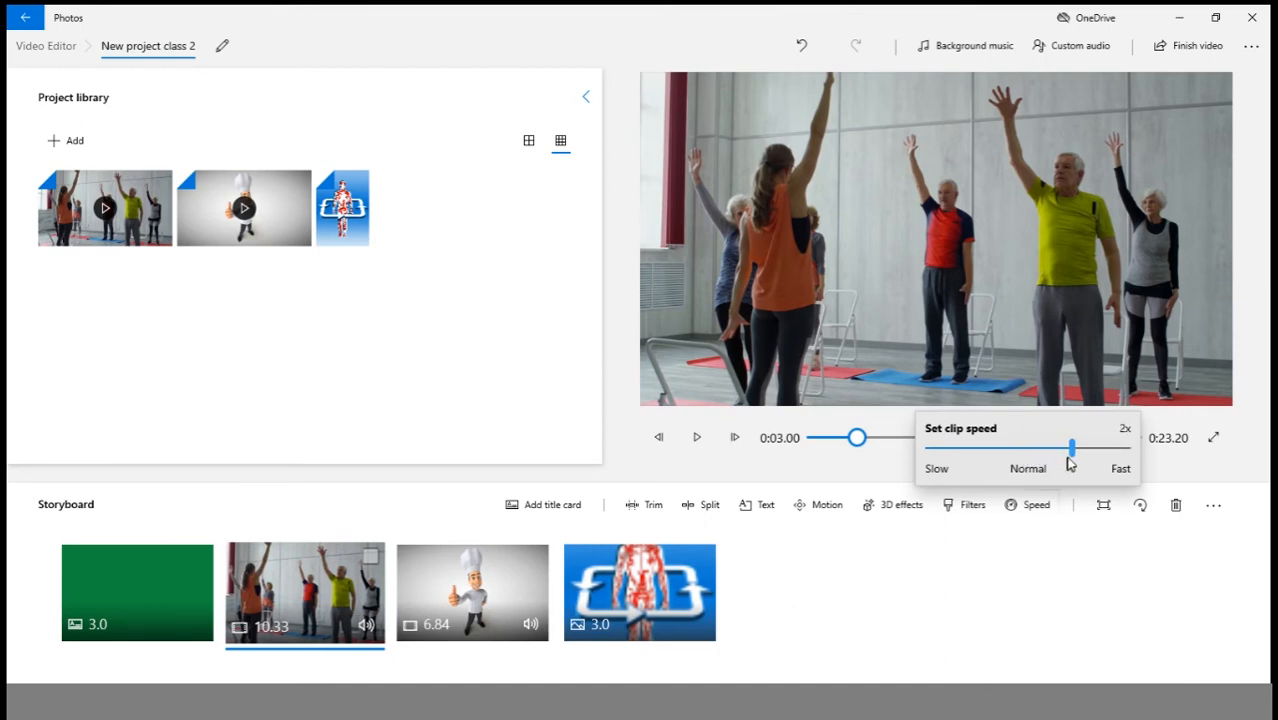
drag(1076, 455, 952, 461)
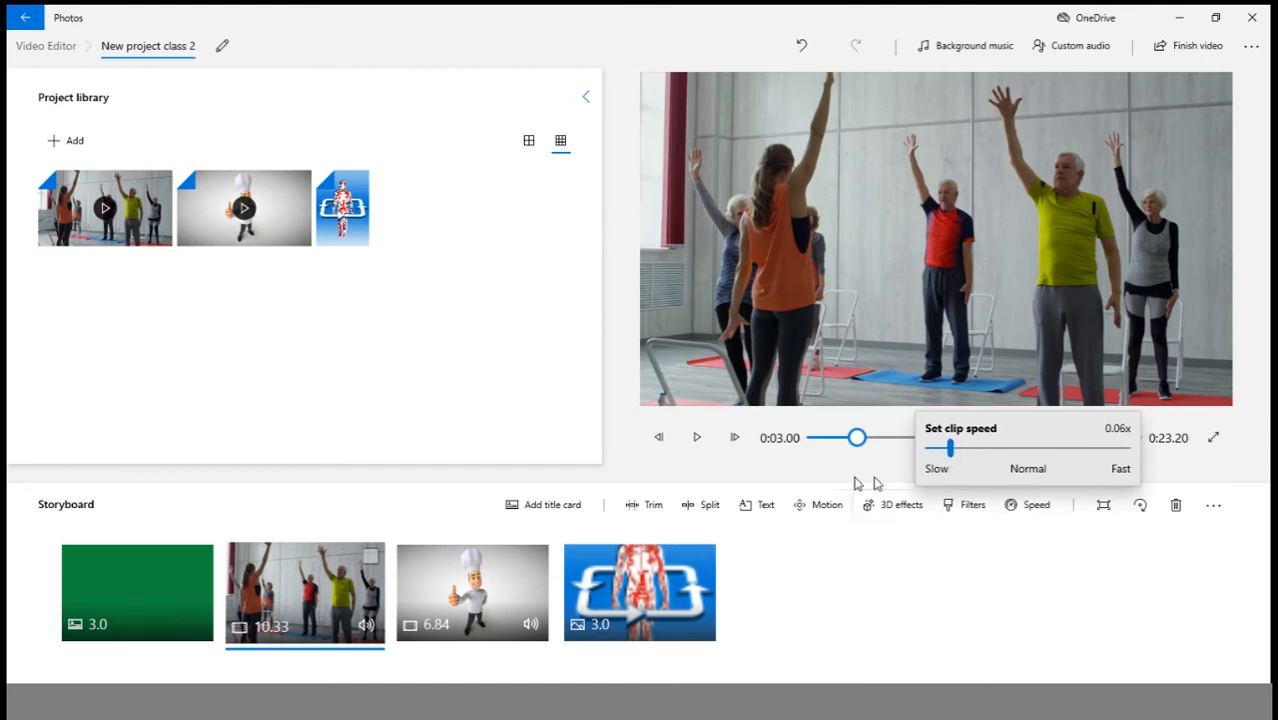
click(785, 476)
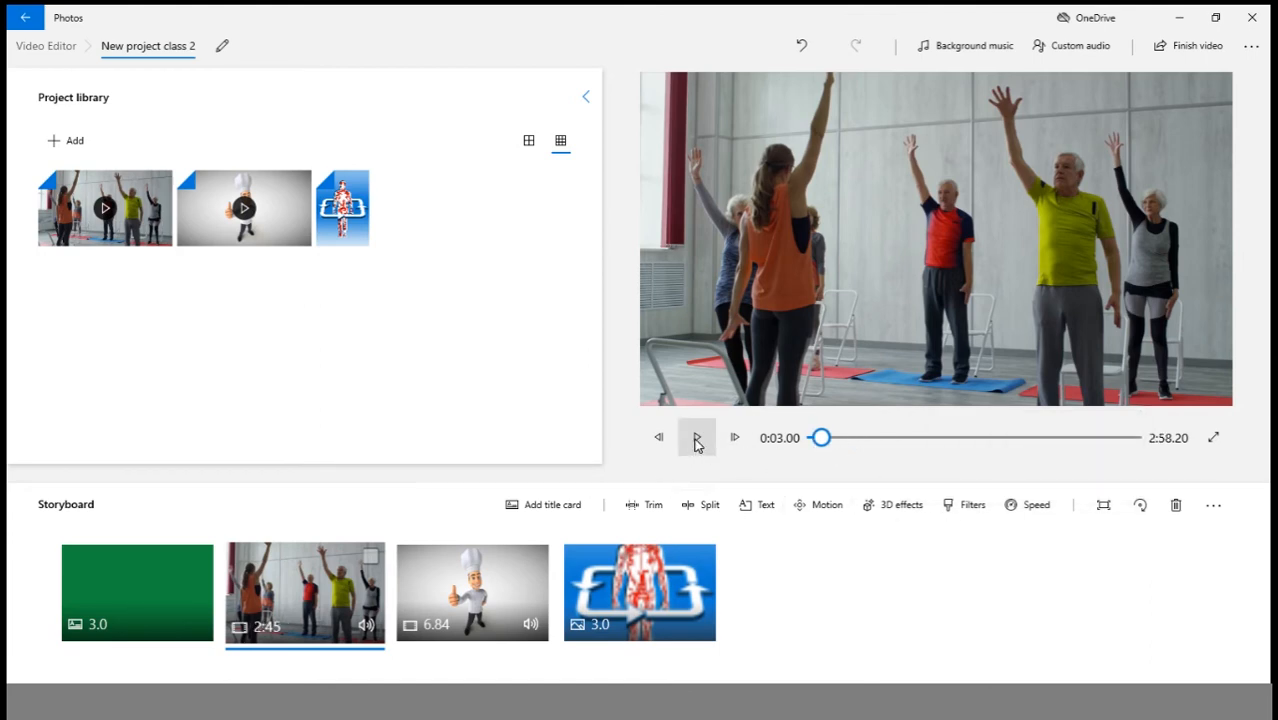
click(697, 440)
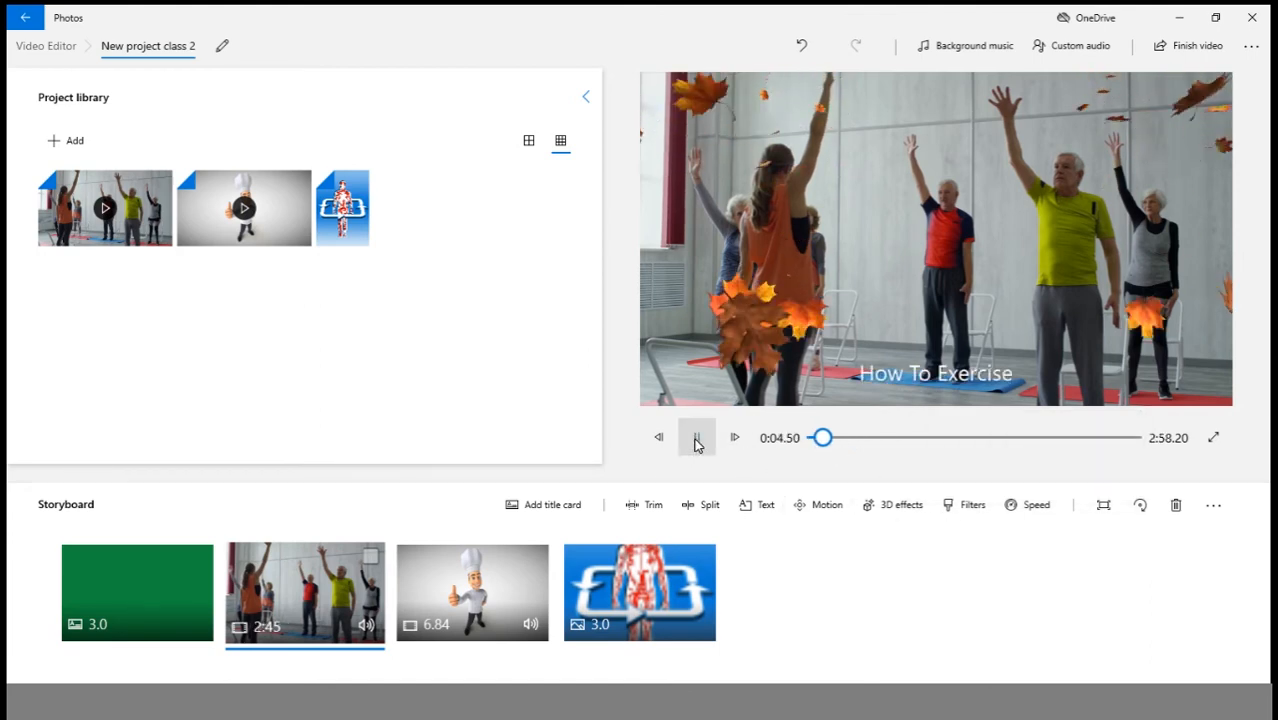
click(697, 441)
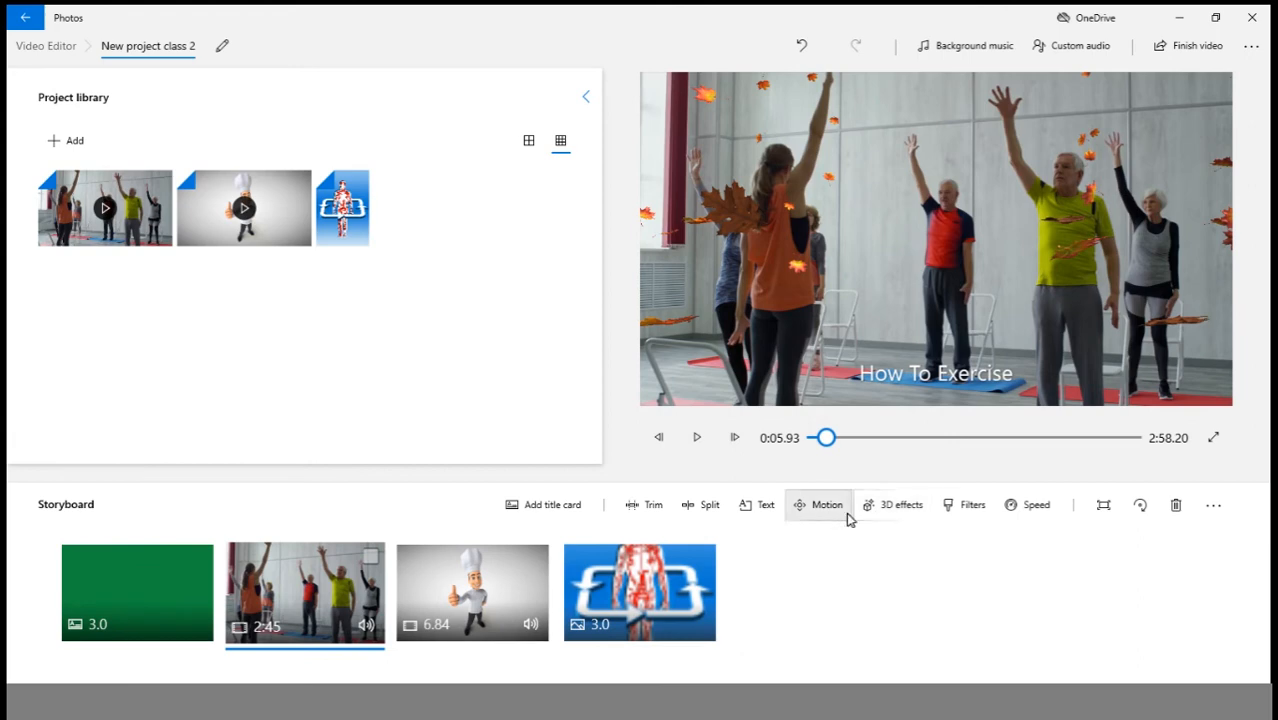
Remove the Autumn leaves effect from the exercise clip and preview the clip without it.
click(904, 508)
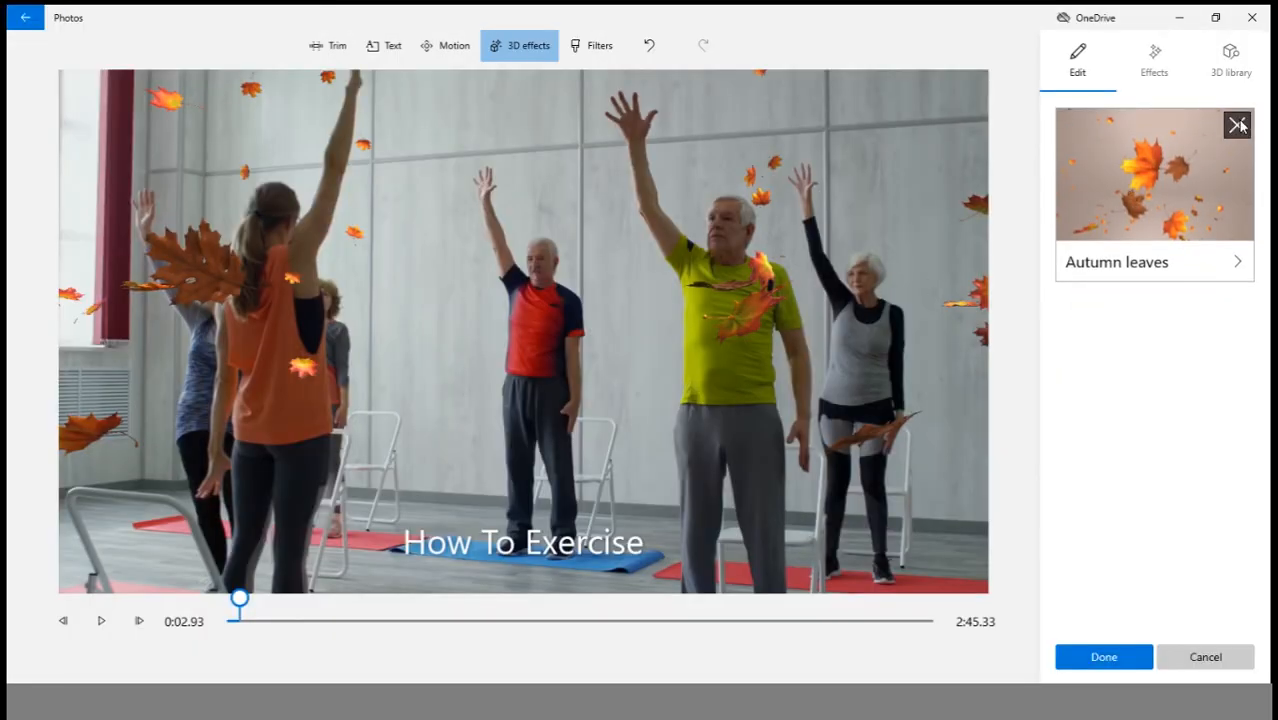
click(1238, 124)
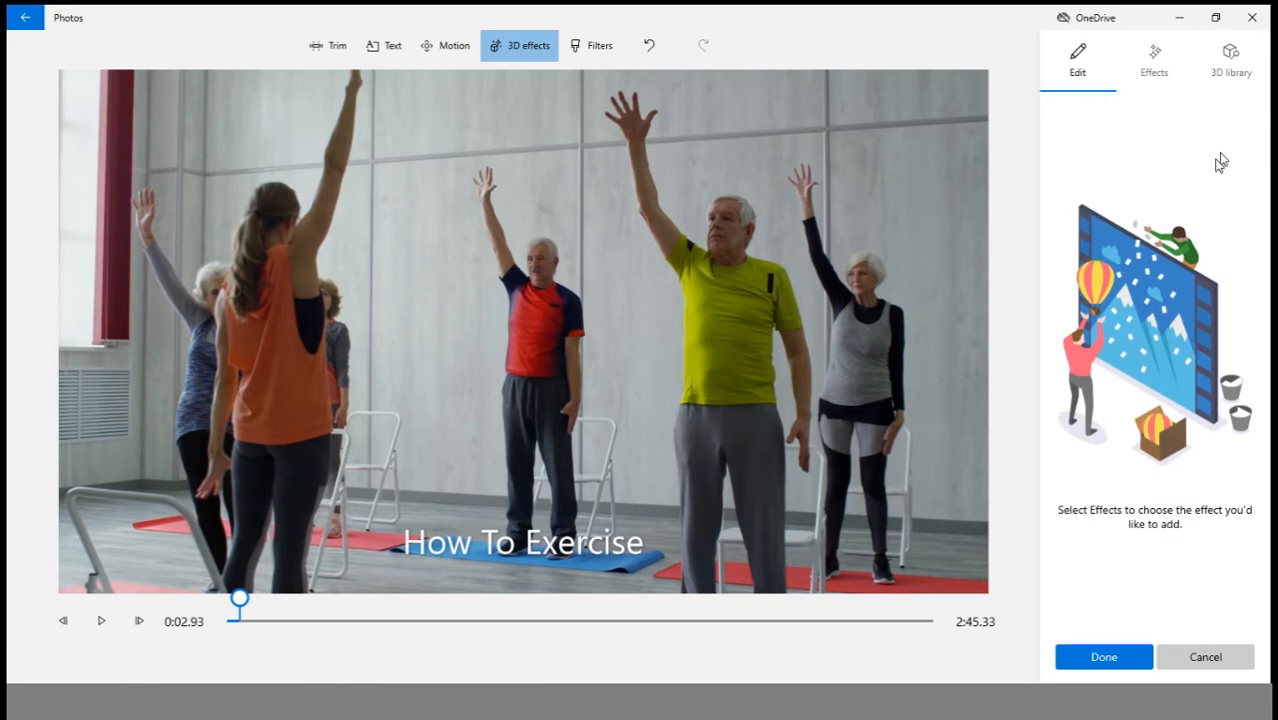
click(1094, 662)
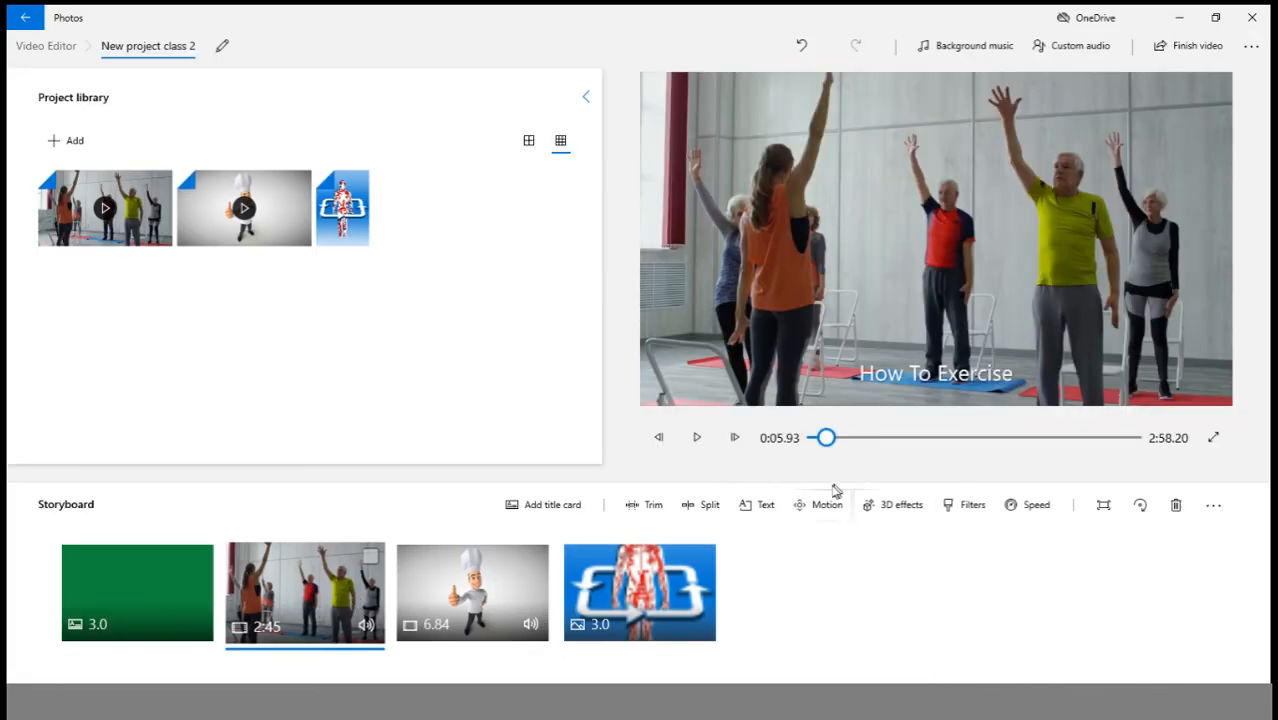
click(697, 437)
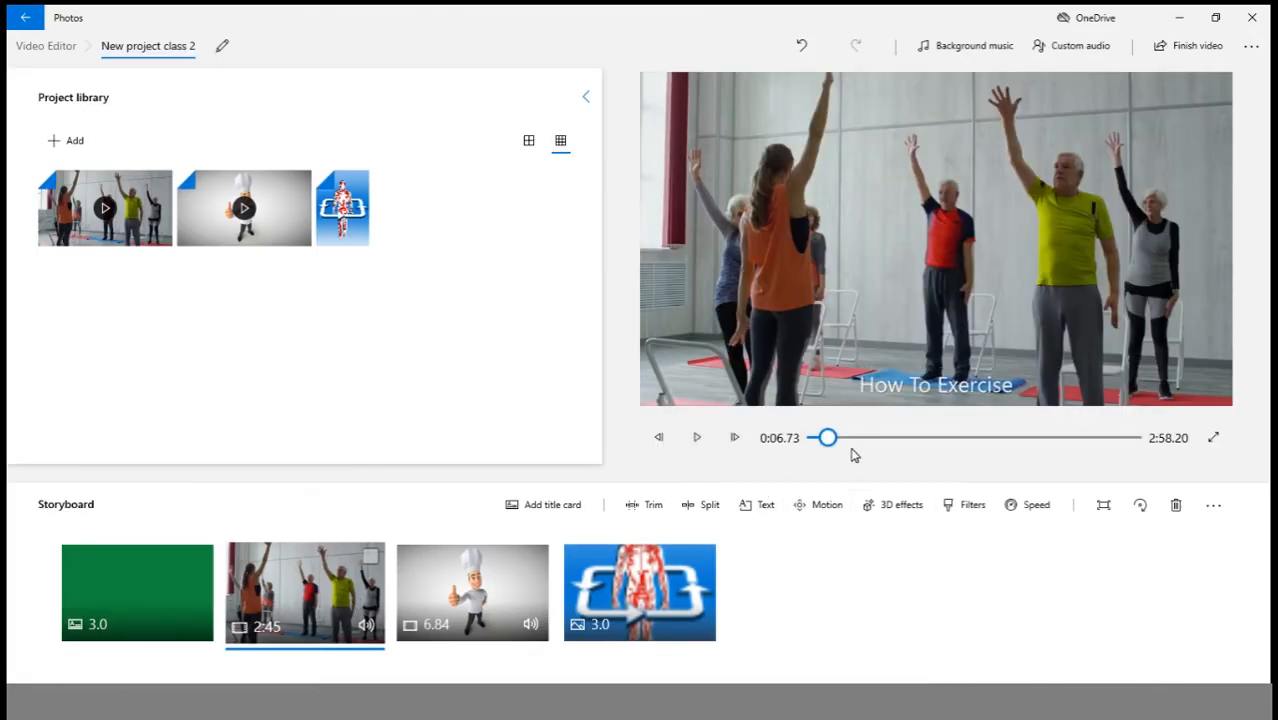
Set the exercise clip's speed to 2x.
click(1030, 504)
mouse_move(1028, 449)
mouse_down()
mouse_move(960, 451)
mouse_move(1046, 456)
mouse_up()
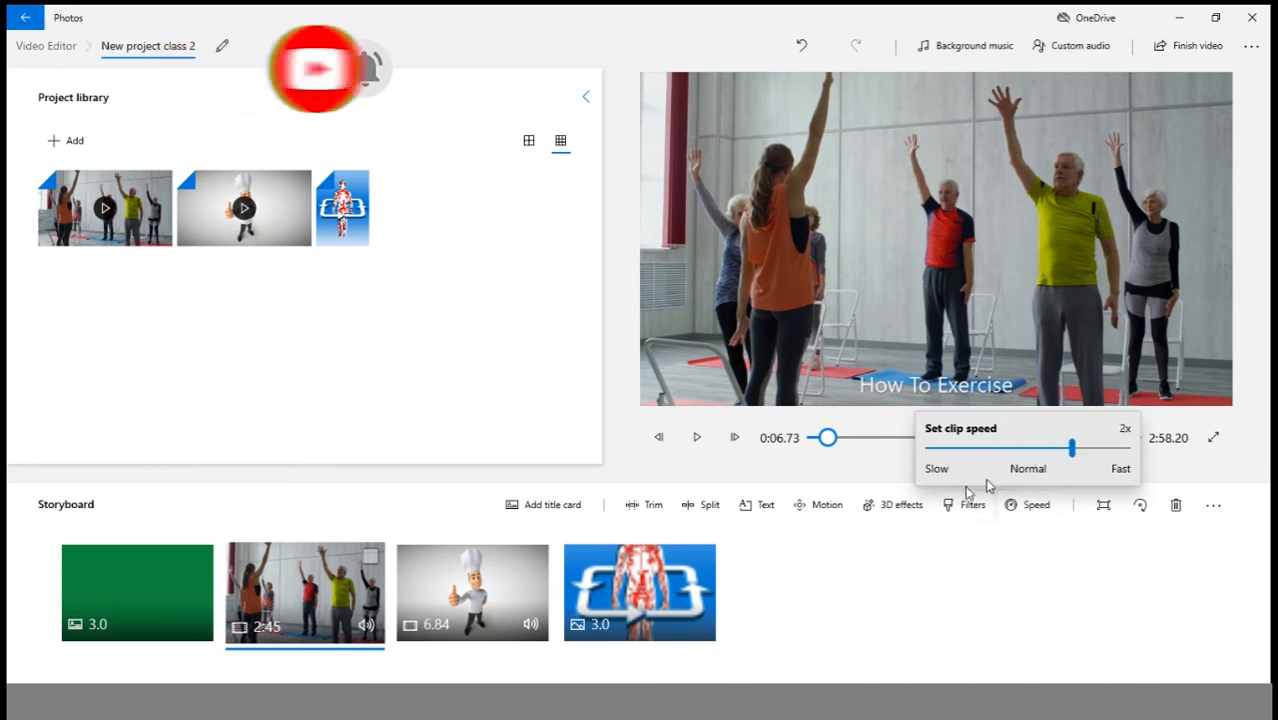
click(697, 438)
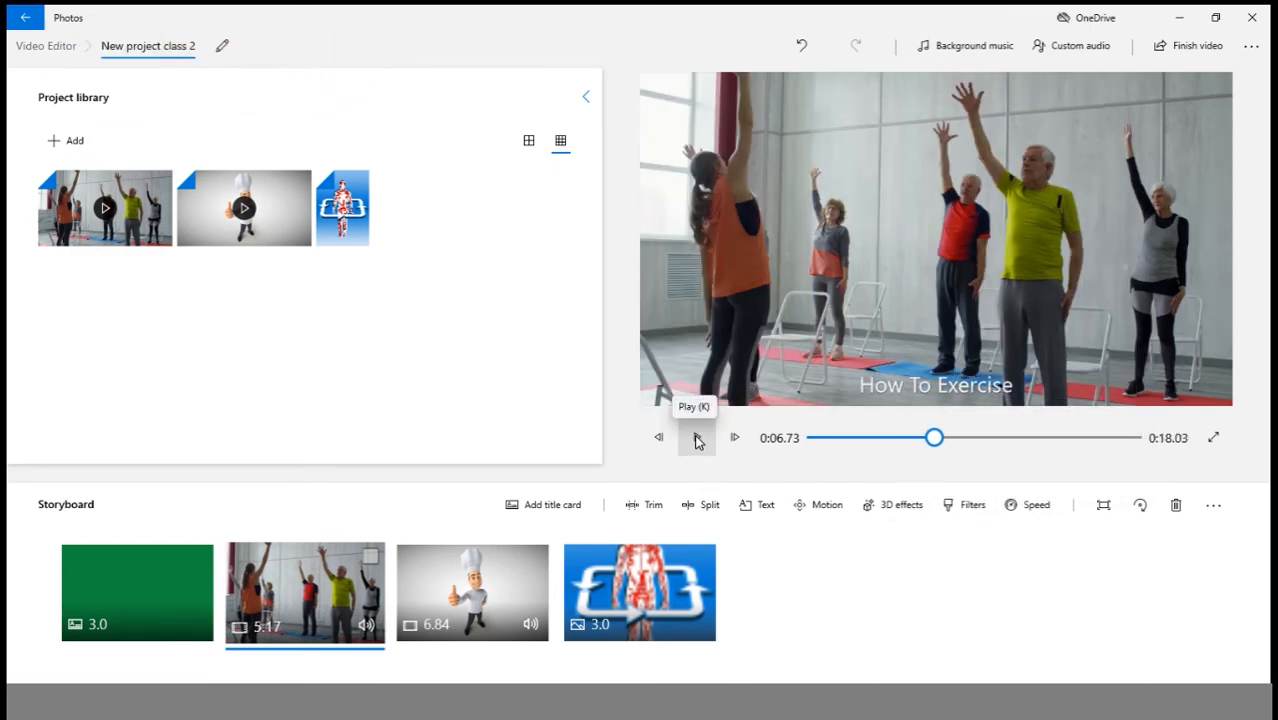
Preview the sped-up exercise clip, moving the playhead back to about 0:02.46 on the title card to play it again.
click(697, 440)
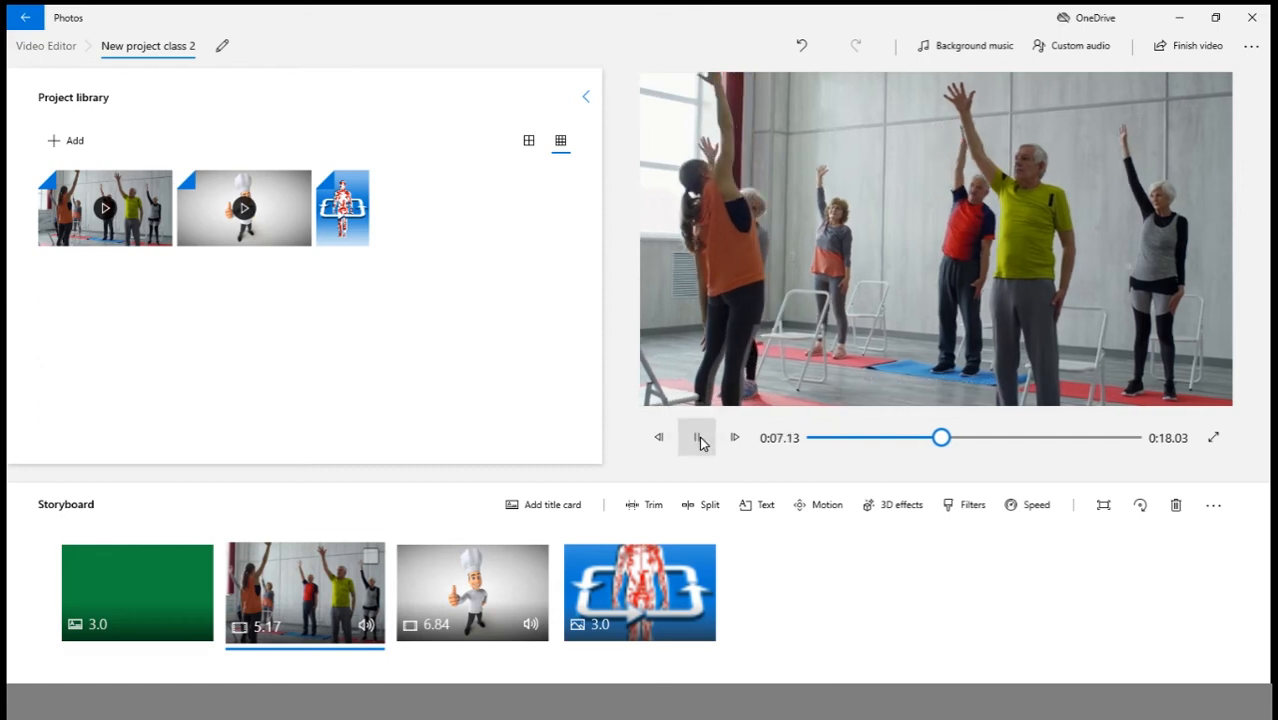
click(700, 443)
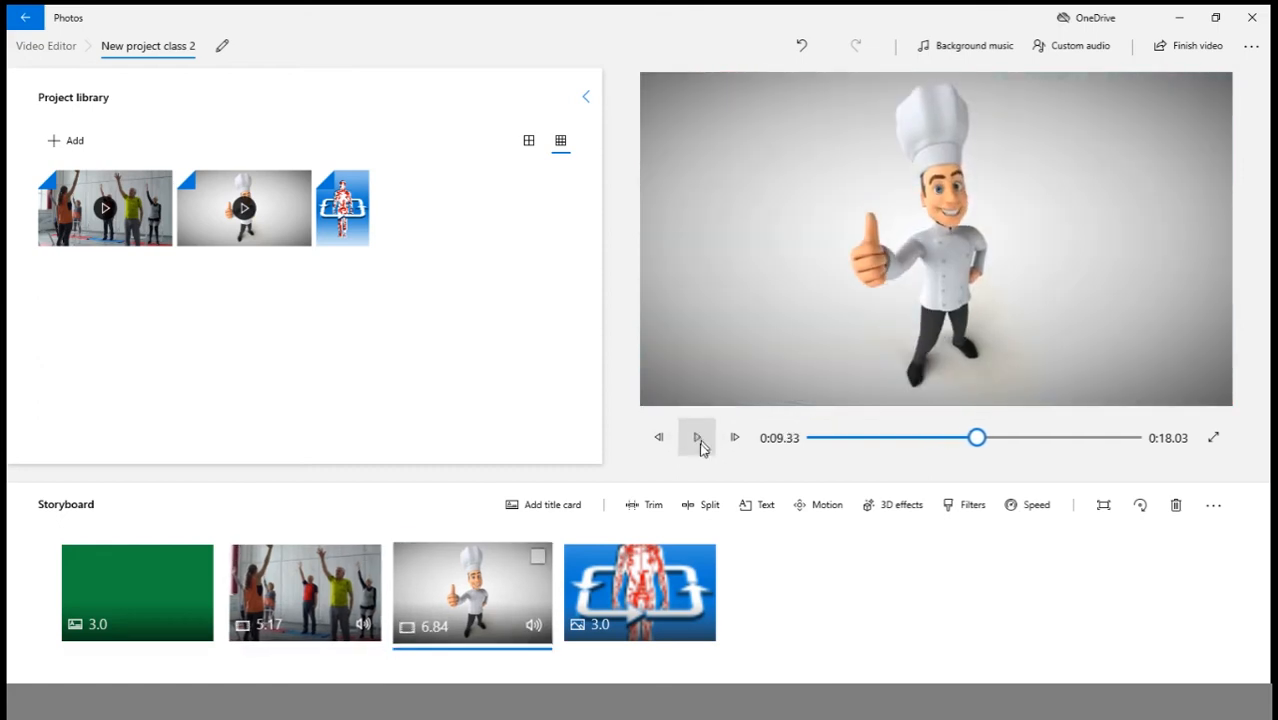
drag(976, 440, 856, 446)
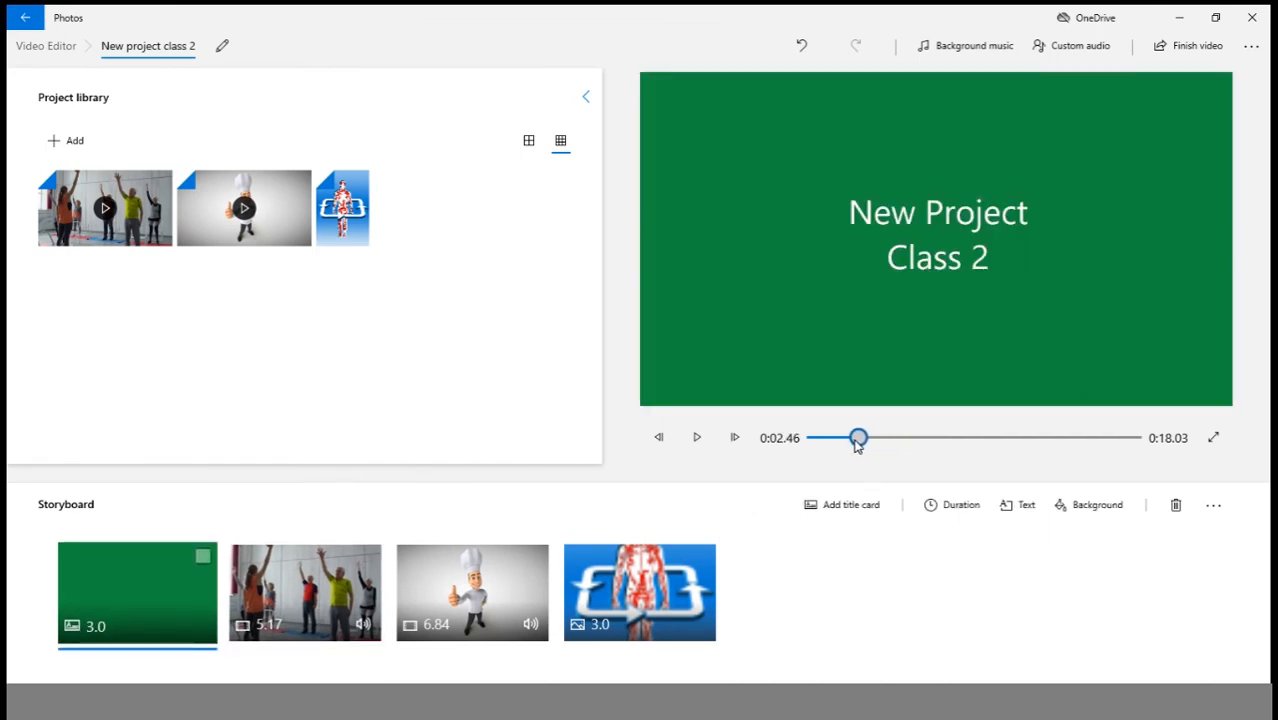
click(696, 440)
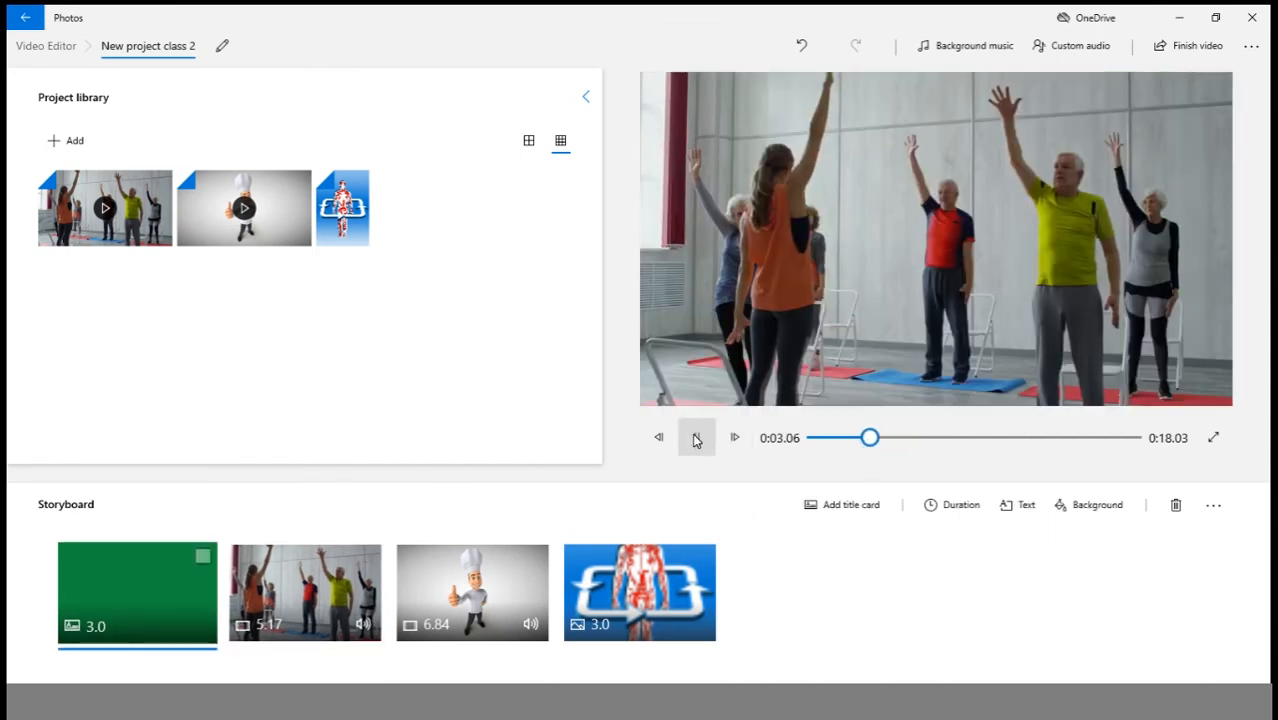
Pause the preview, set the exercise clip's speed back to normal, and preview the clip at that speed.
click(696, 438)
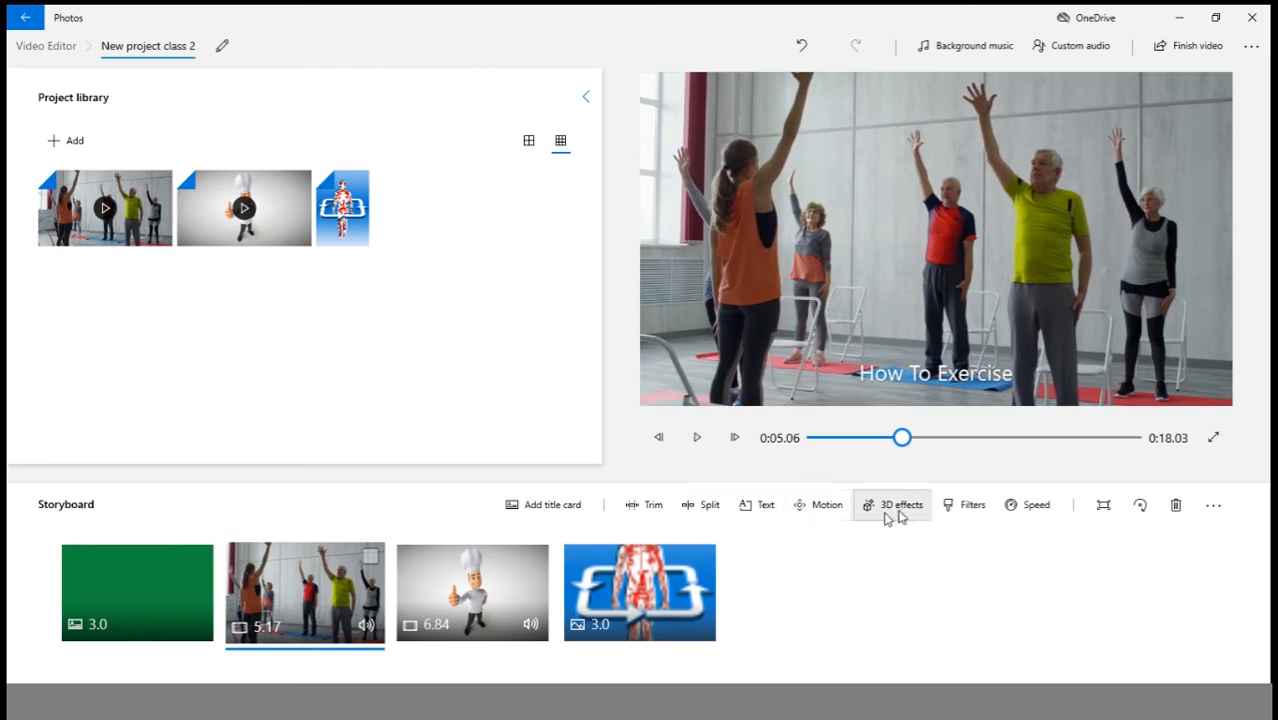
click(1013, 508)
drag(1074, 448, 1065, 457)
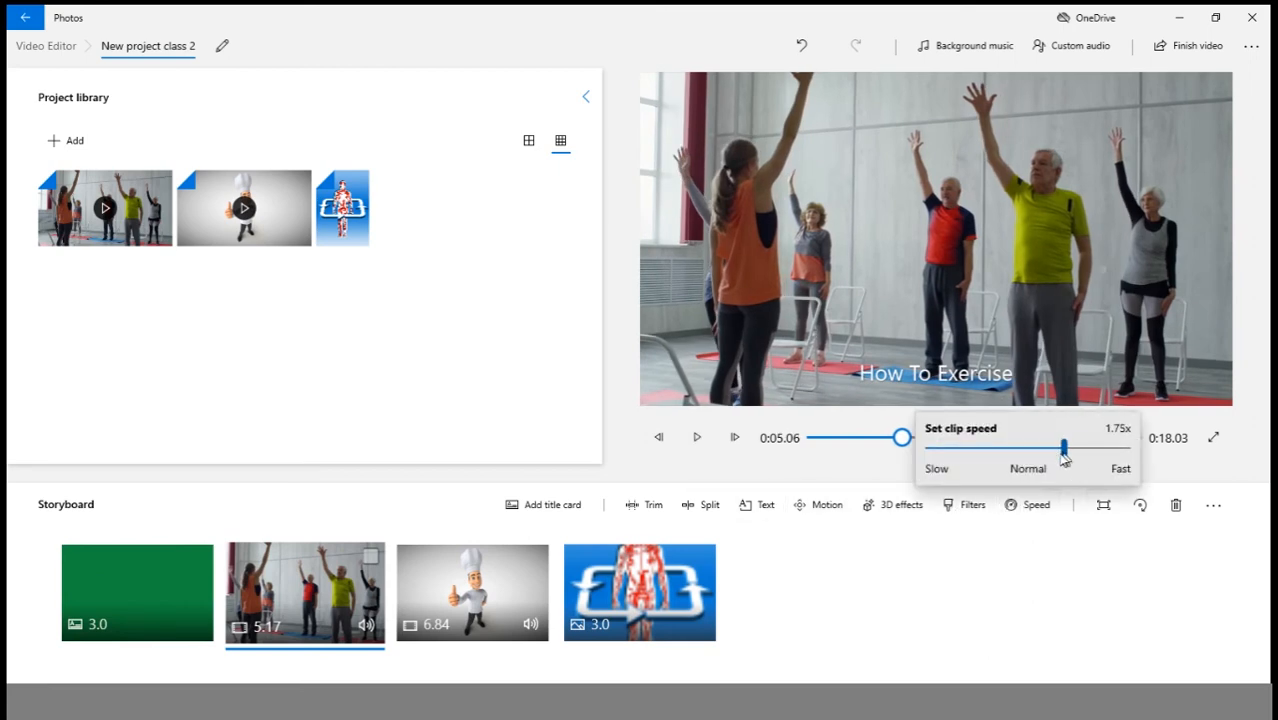
click(694, 438)
click(698, 441)
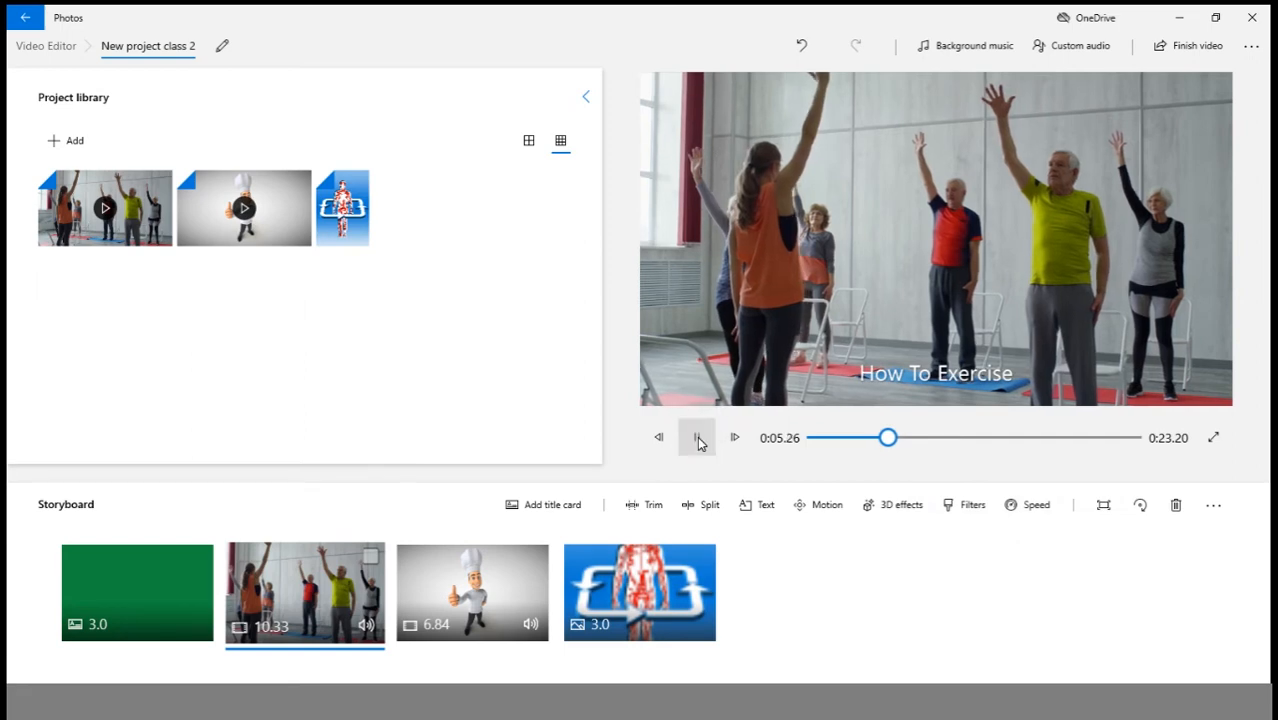
click(697, 440)
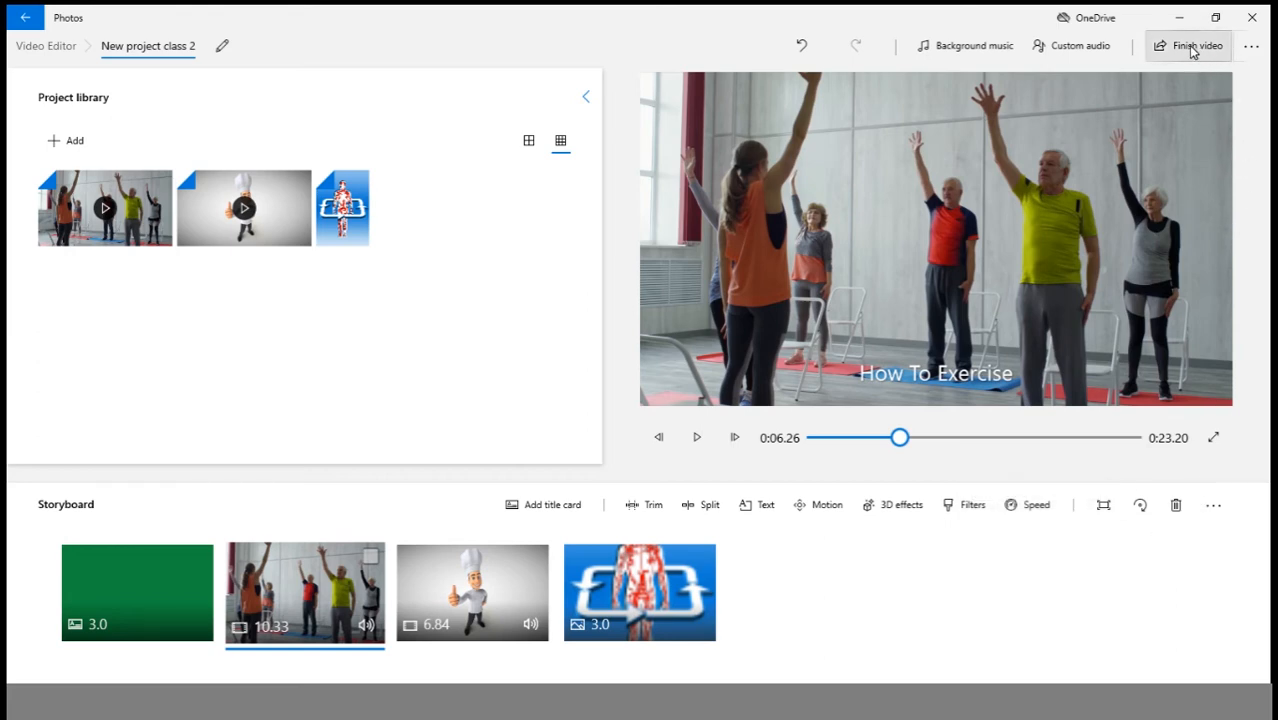
click(1251, 46)
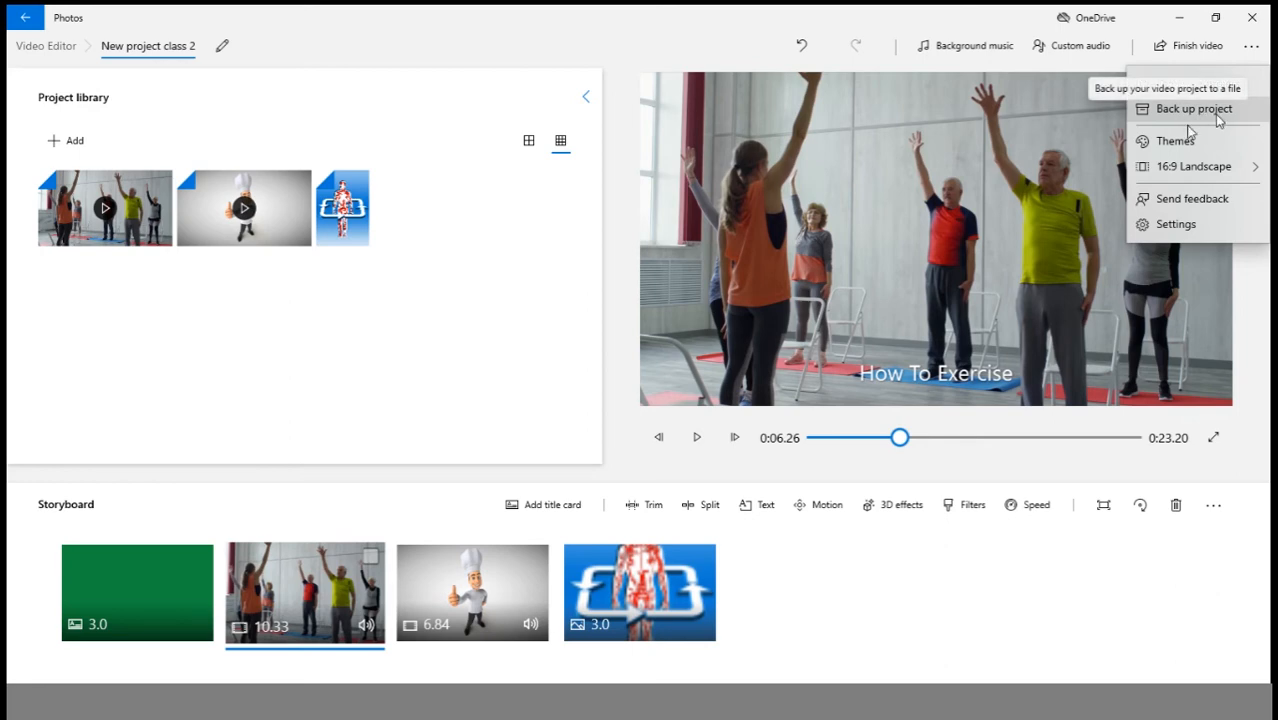
mouse_move(1200, 168)
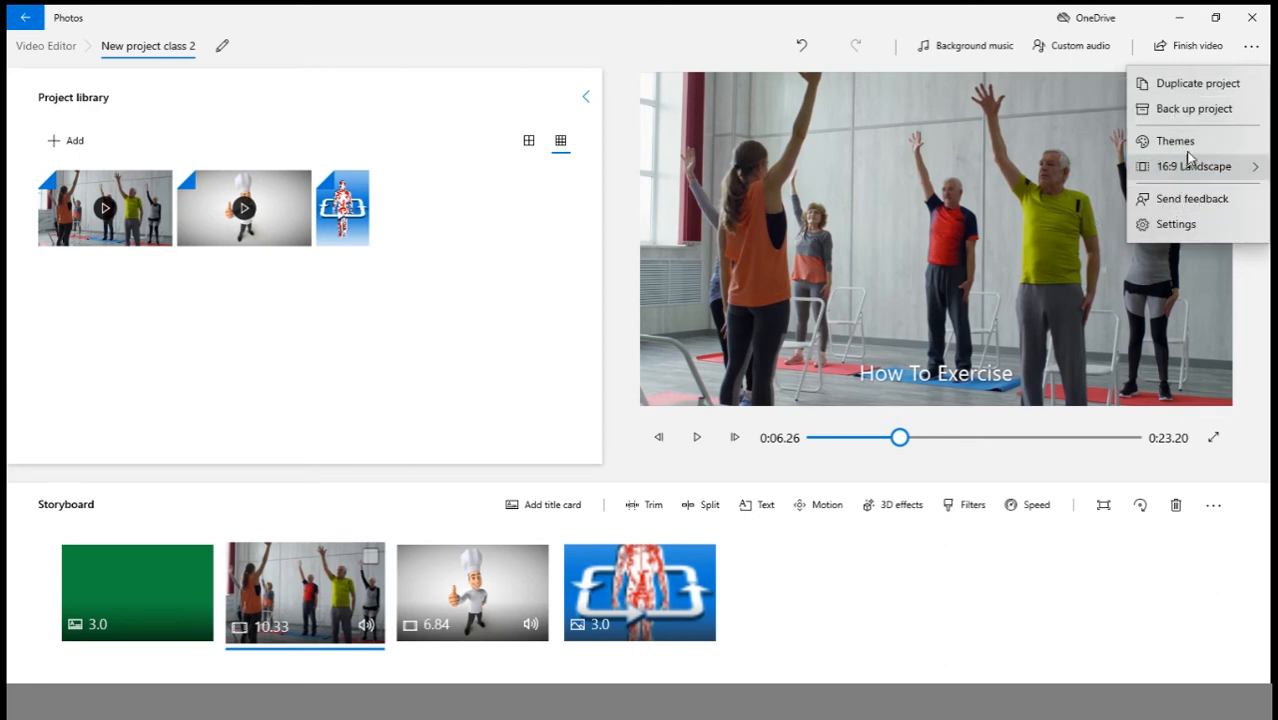
click(1249, 45)
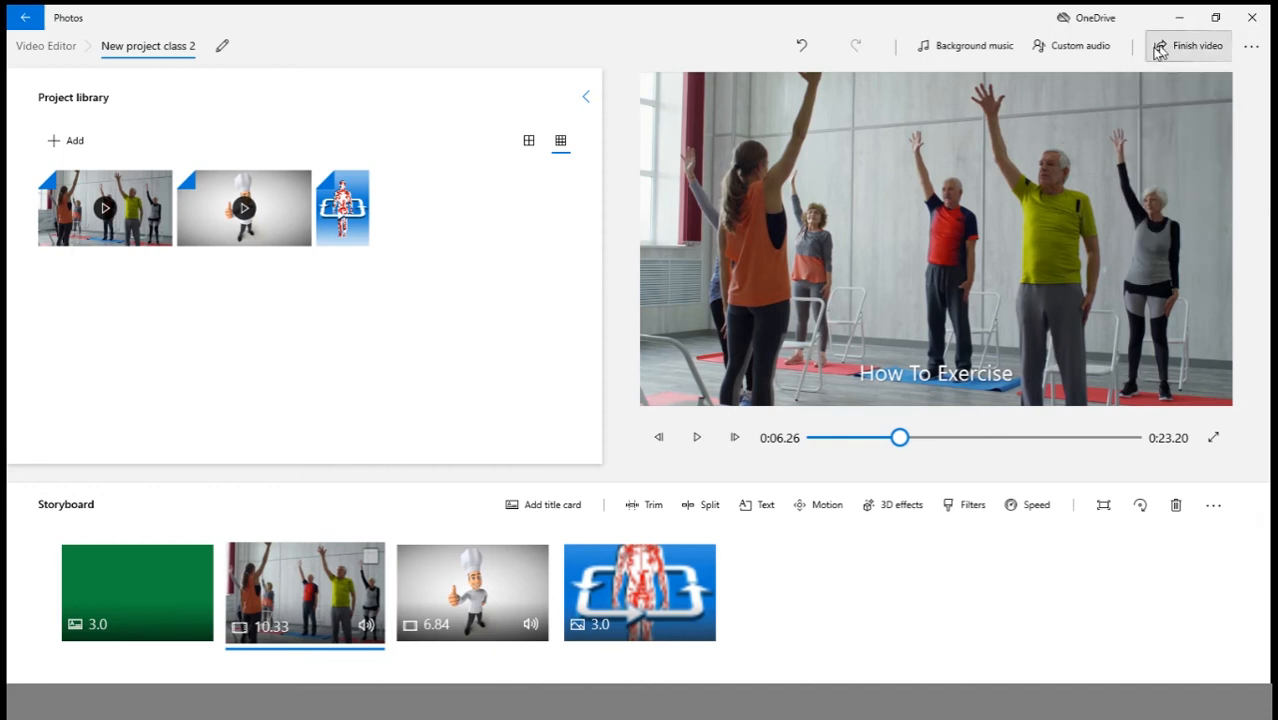
click(971, 48)
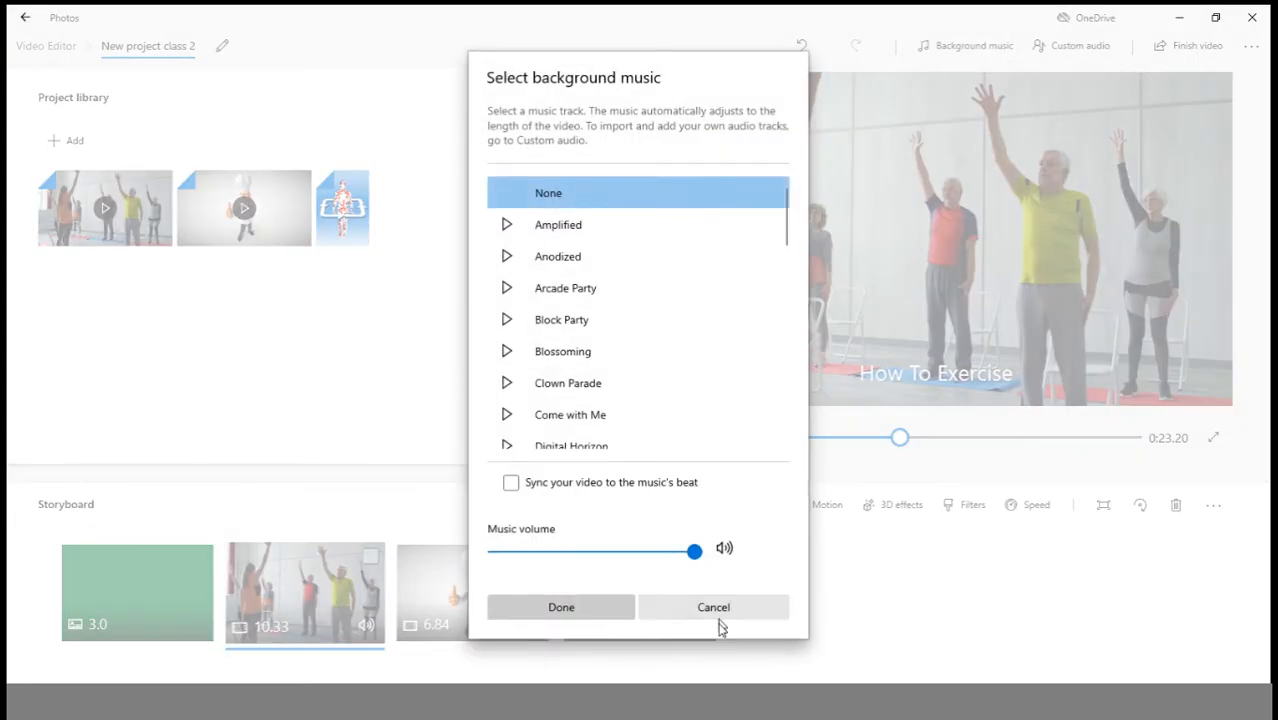
click(713, 610)
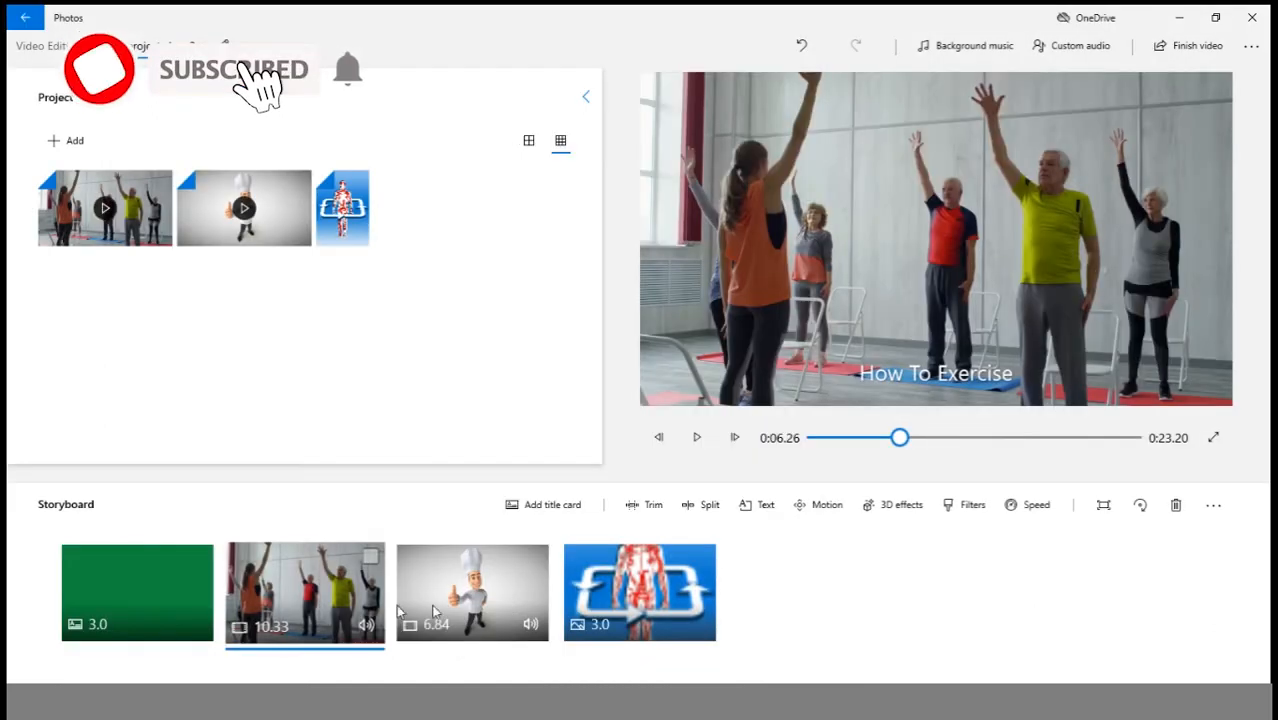
click(109, 612)
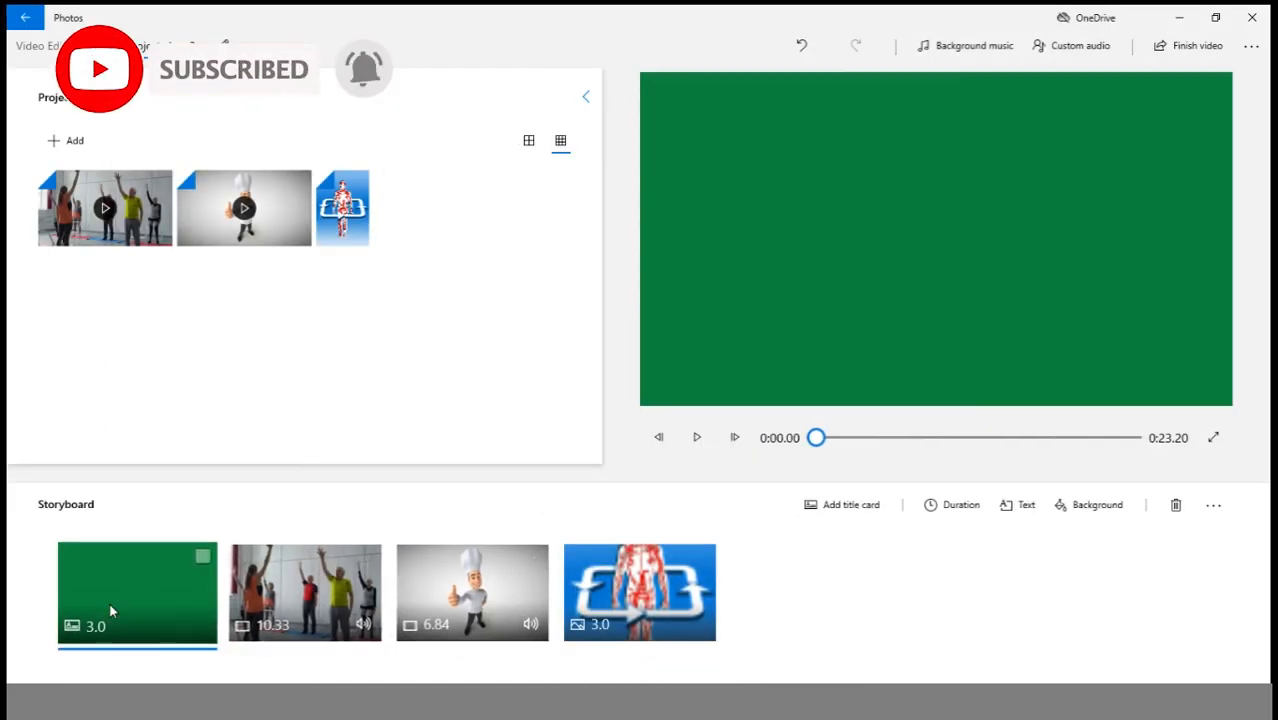
ctrl+click(290, 600)
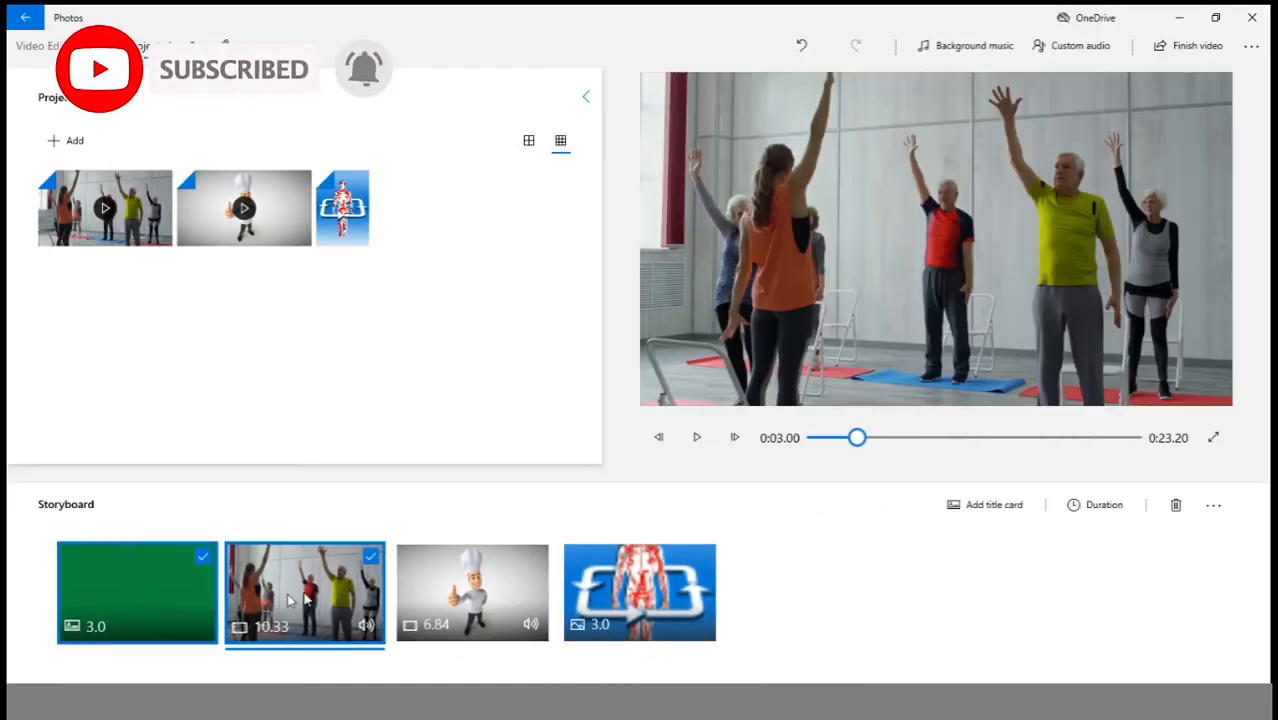
ctrl+click(472, 590)
ctrl+click(678, 566)
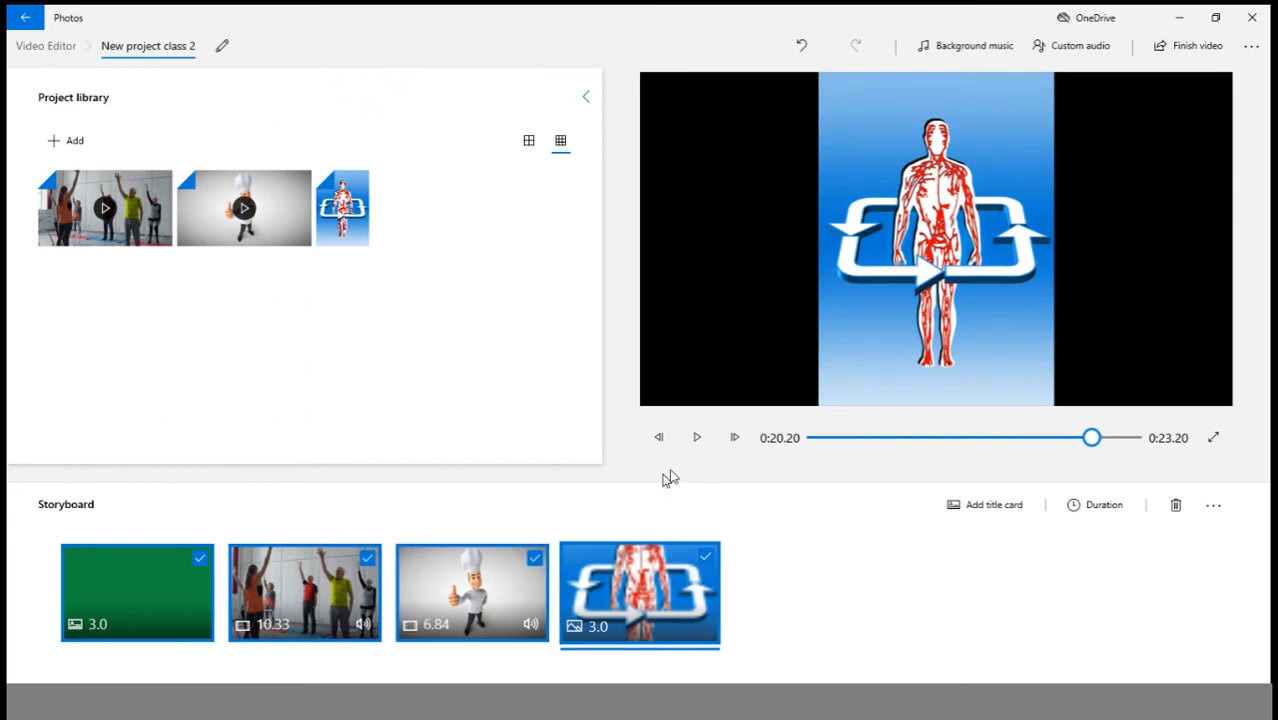
click(353, 484)
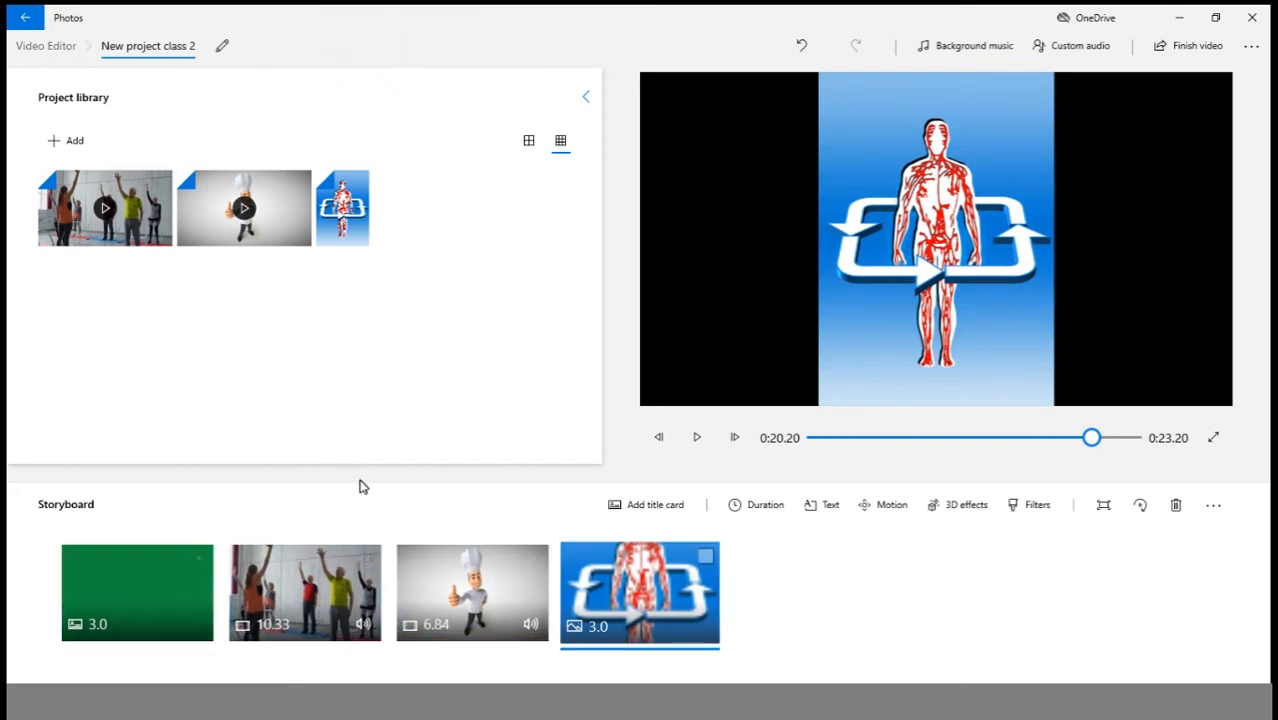
Select the title card, the exercise clip, the chef clip and the body image together in the storyboard.
click(119, 592)
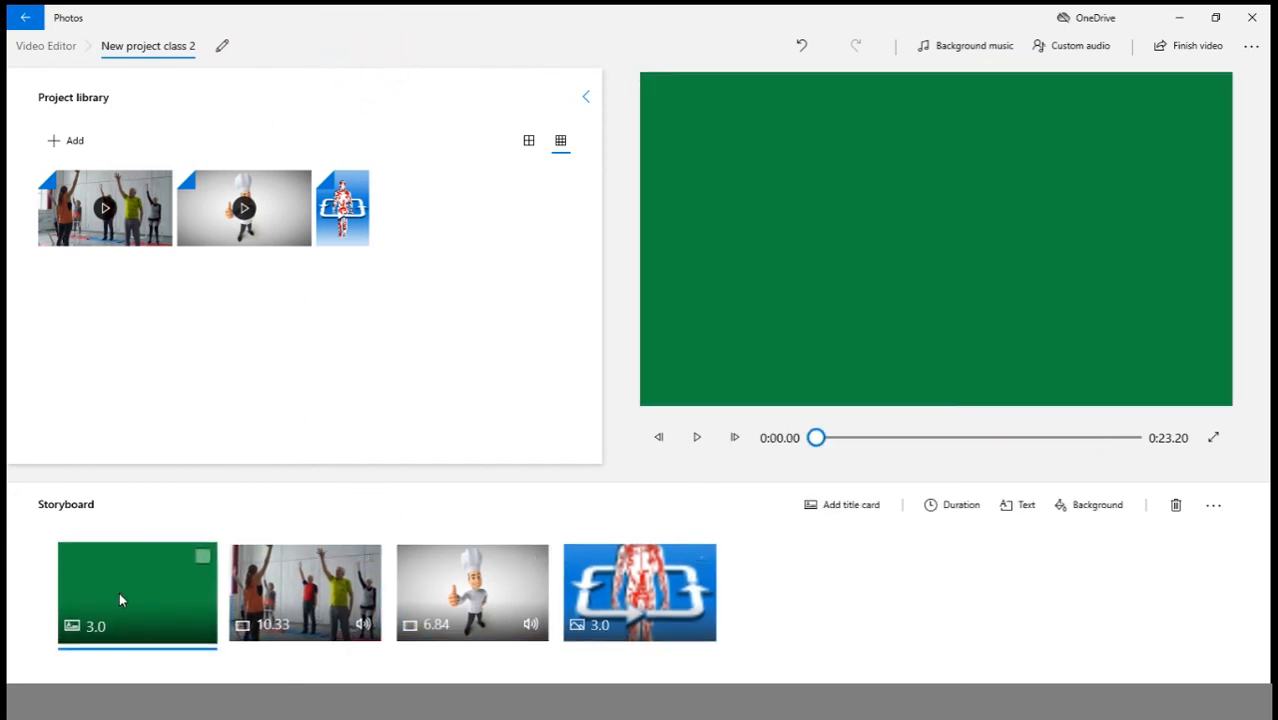
ctrl+click(268, 598)
ctrl+click(470, 590)
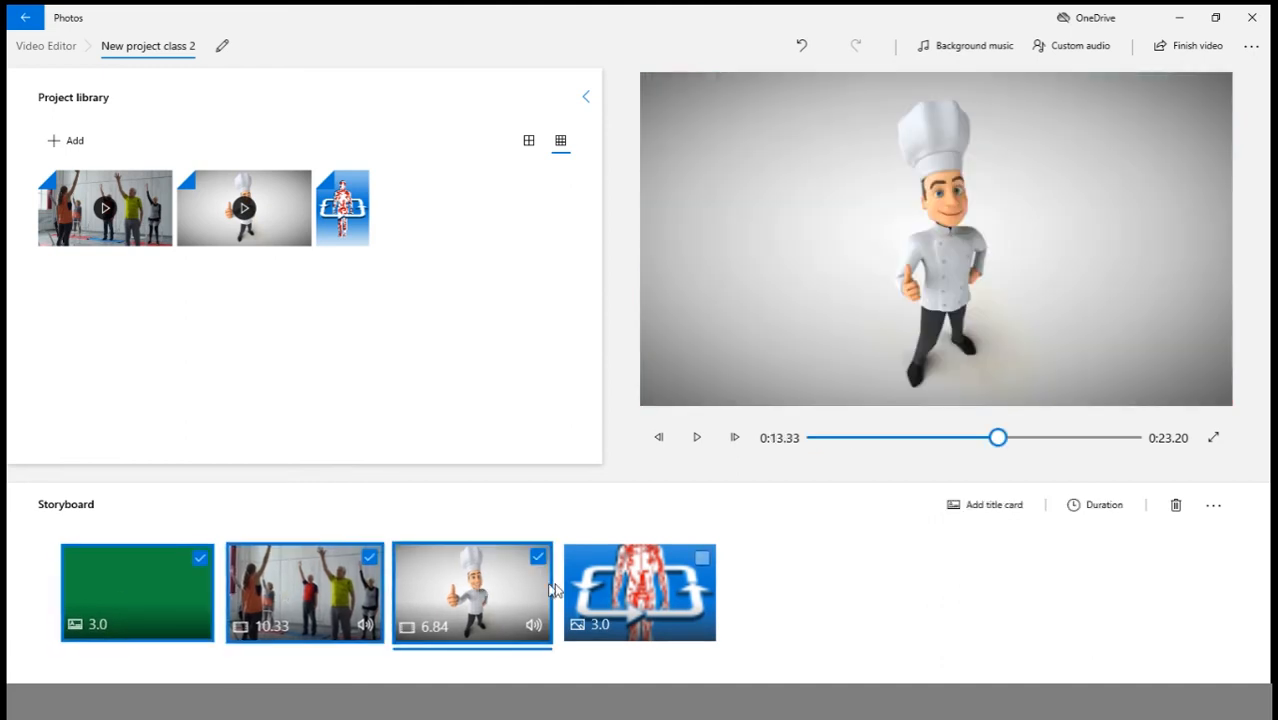
ctrl+click(648, 580)
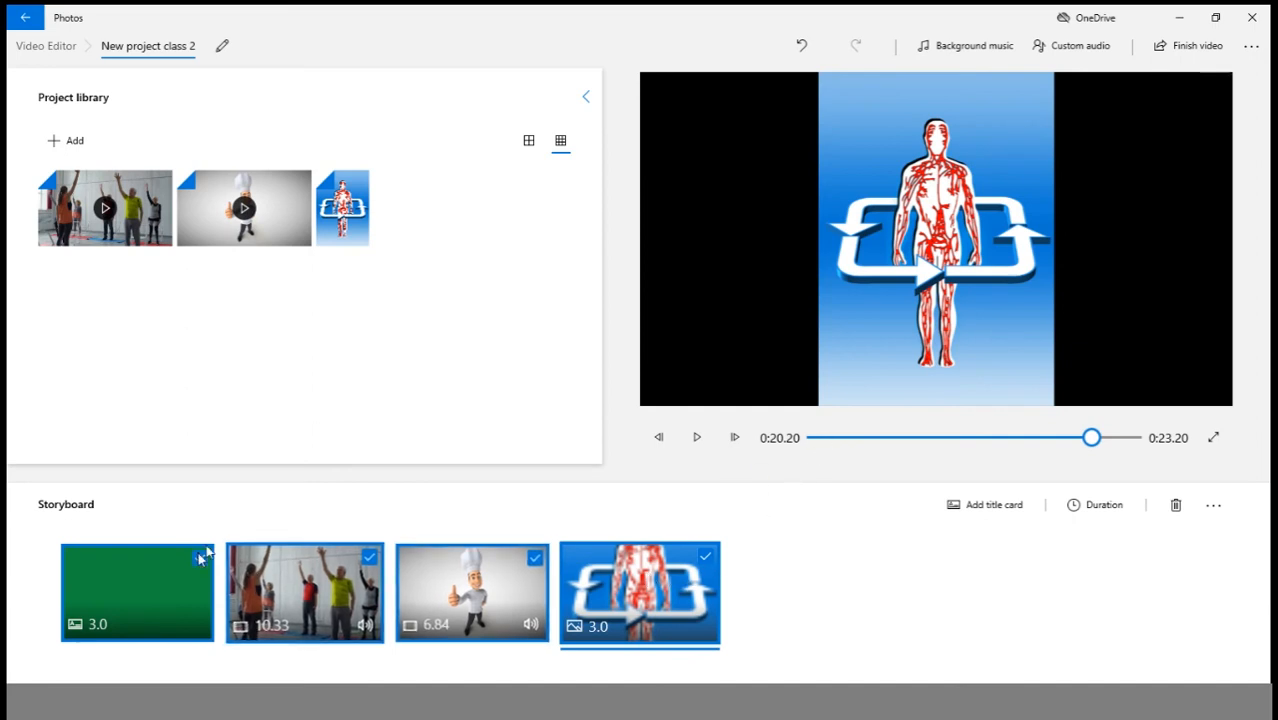
click(618, 570)
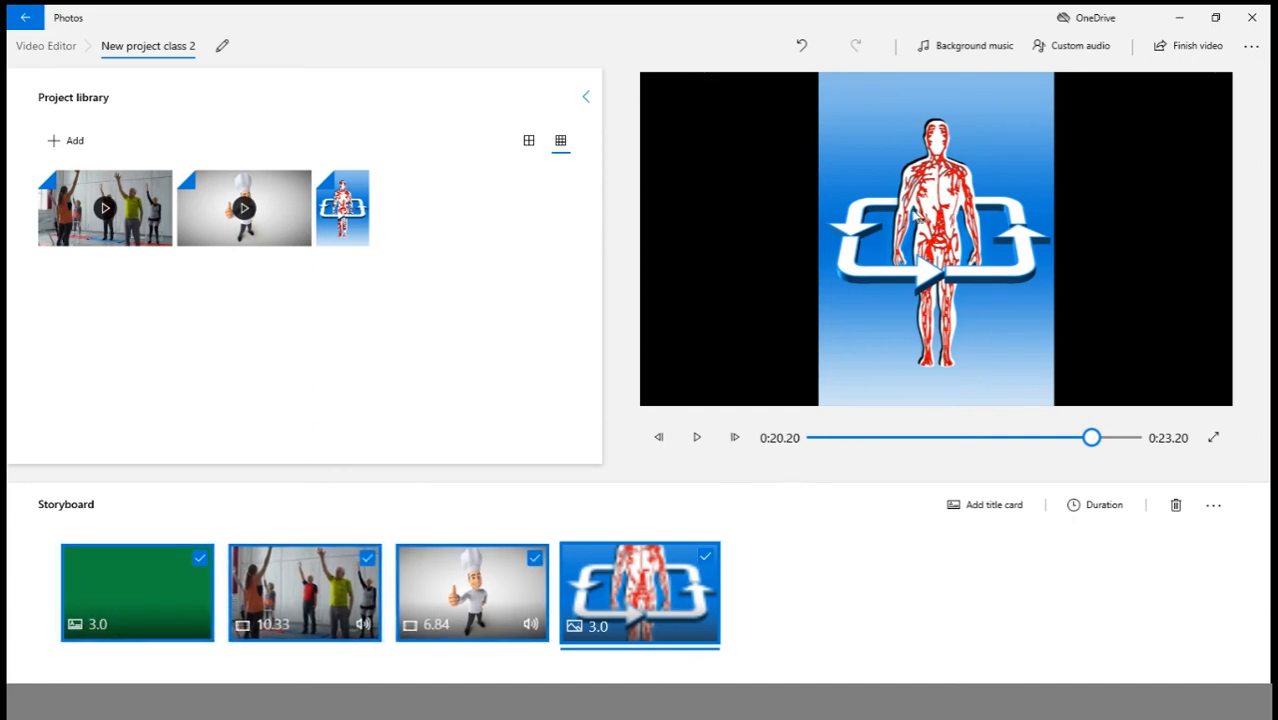
Browse the background music tracks, try Amplified, then select Anodized and listen to its sample.
click(966, 45)
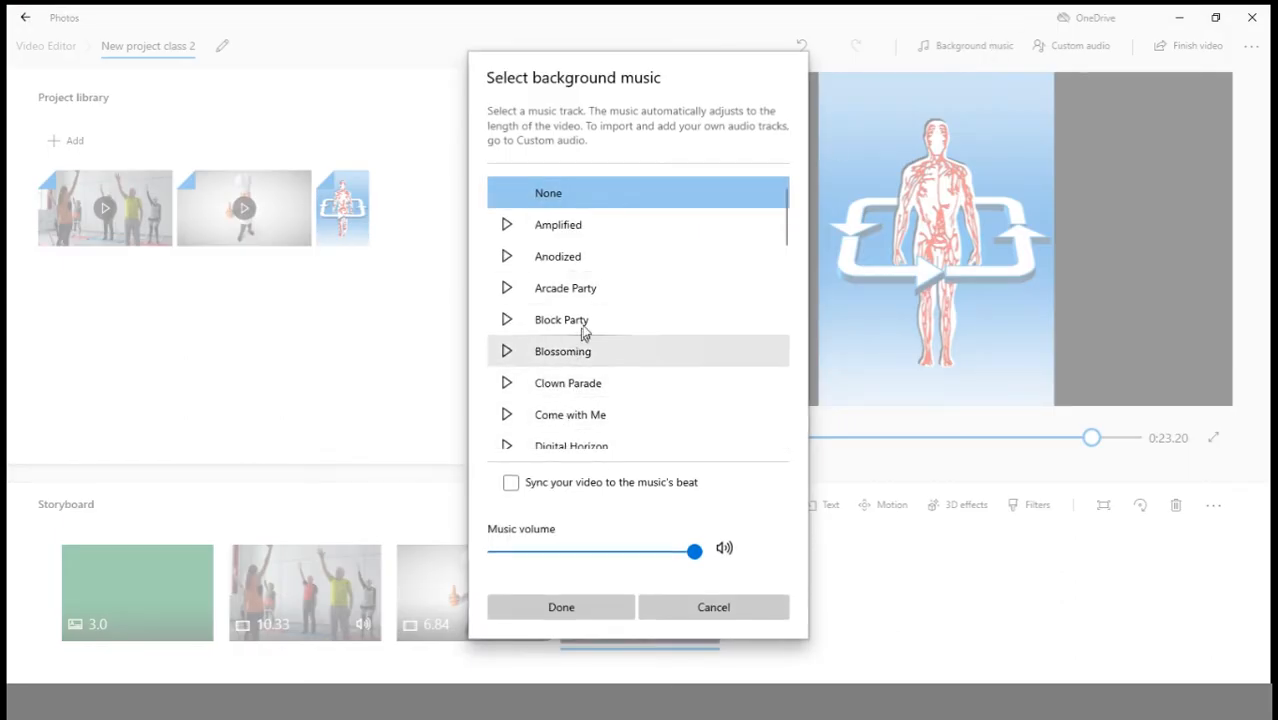
scroll(587, 335, down, 6)
scroll(592, 372, down, 6)
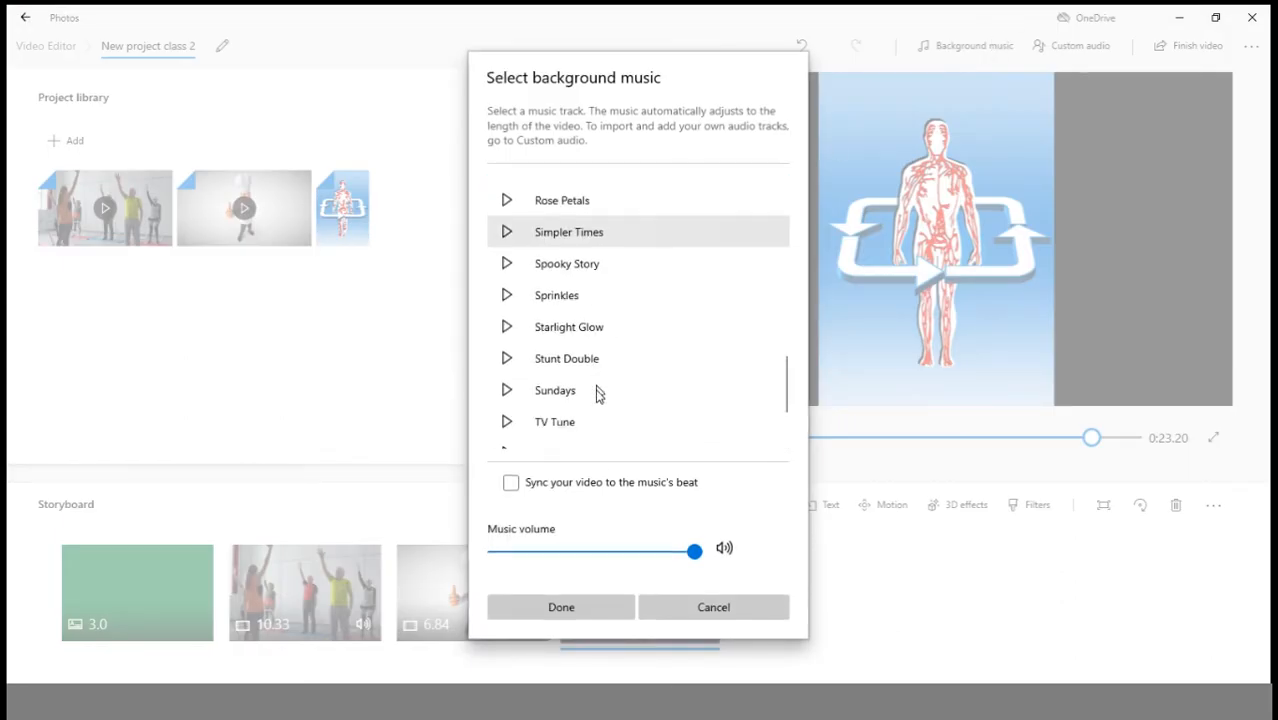
scroll(597, 402, up, 8)
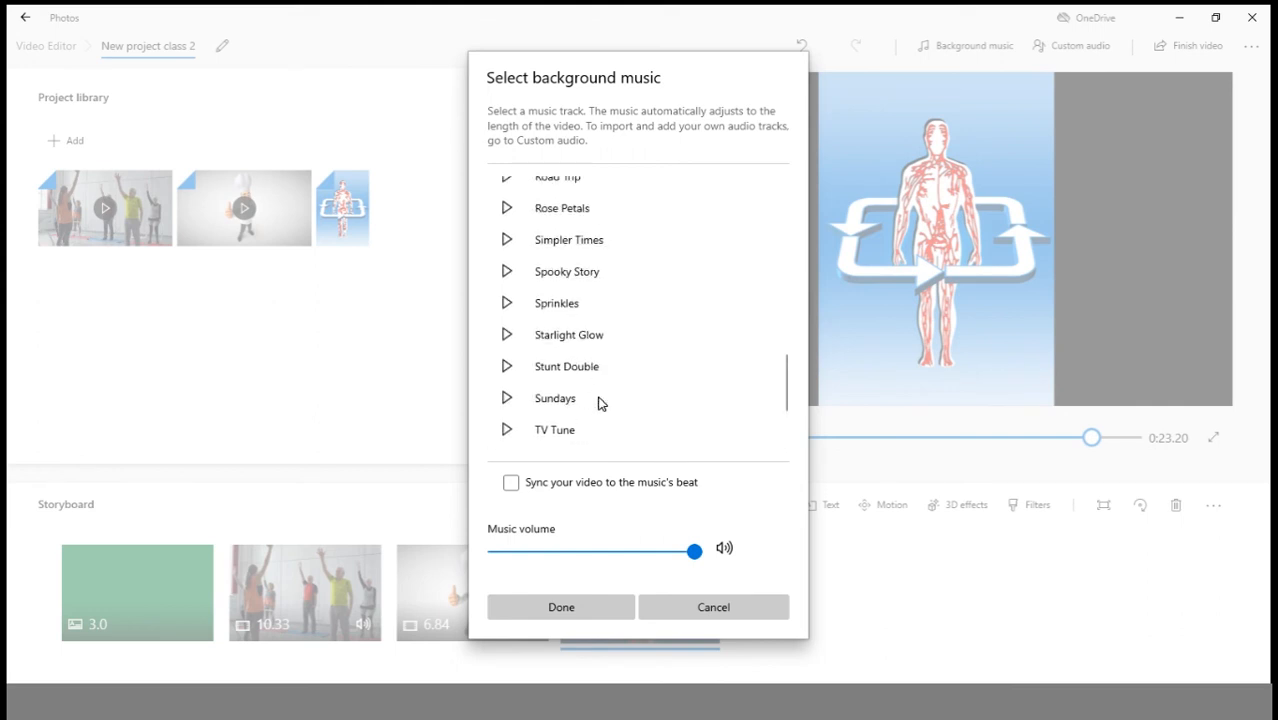
scroll(568, 371, up, 4)
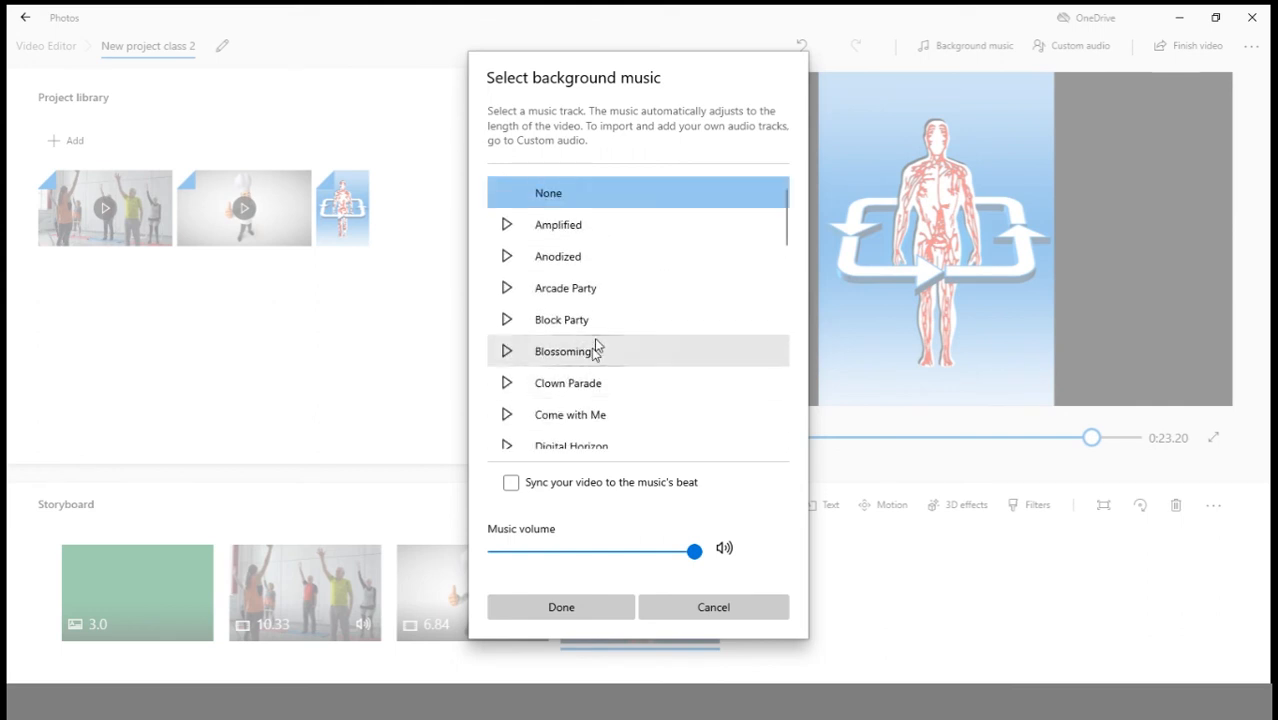
click(535, 237)
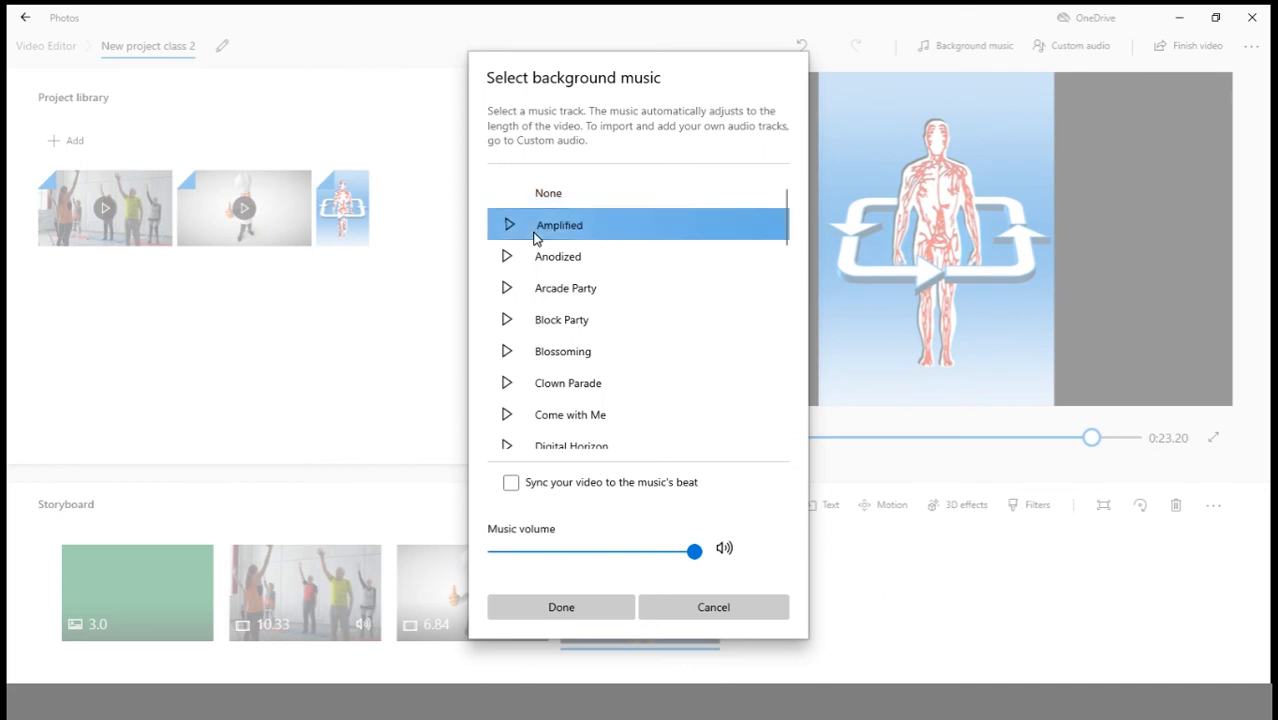
click(508, 227)
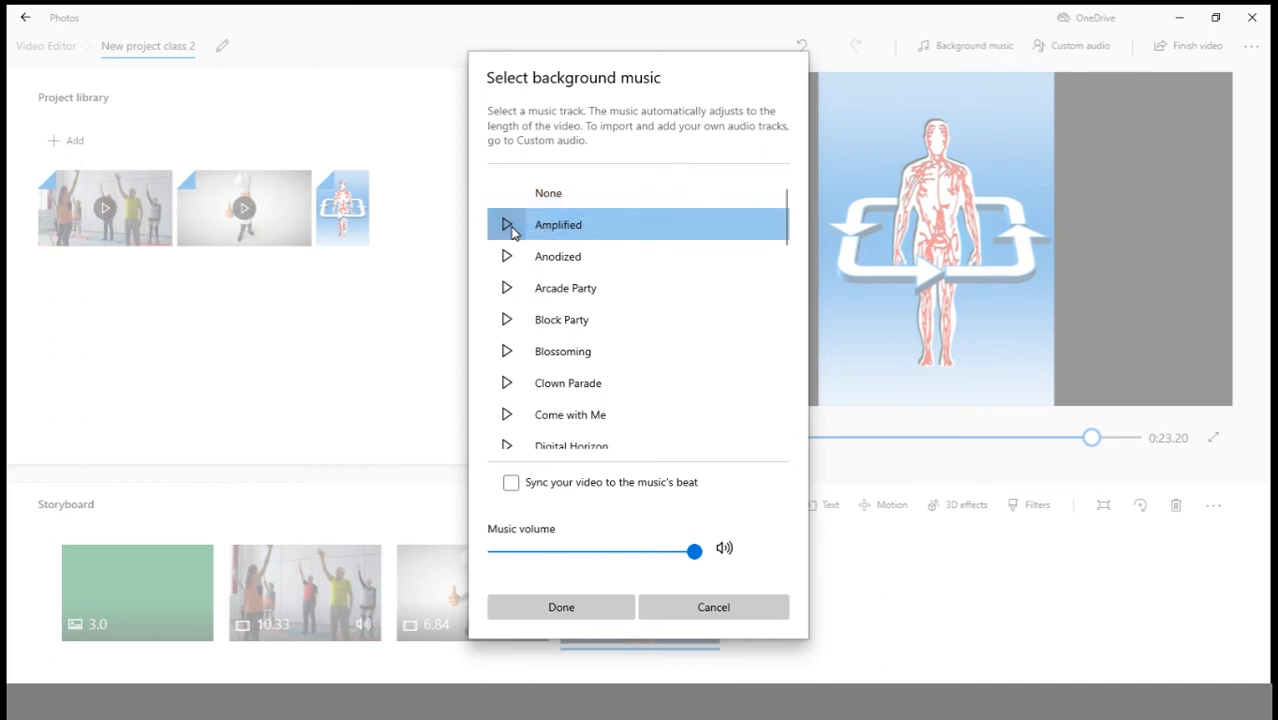
click(507, 259)
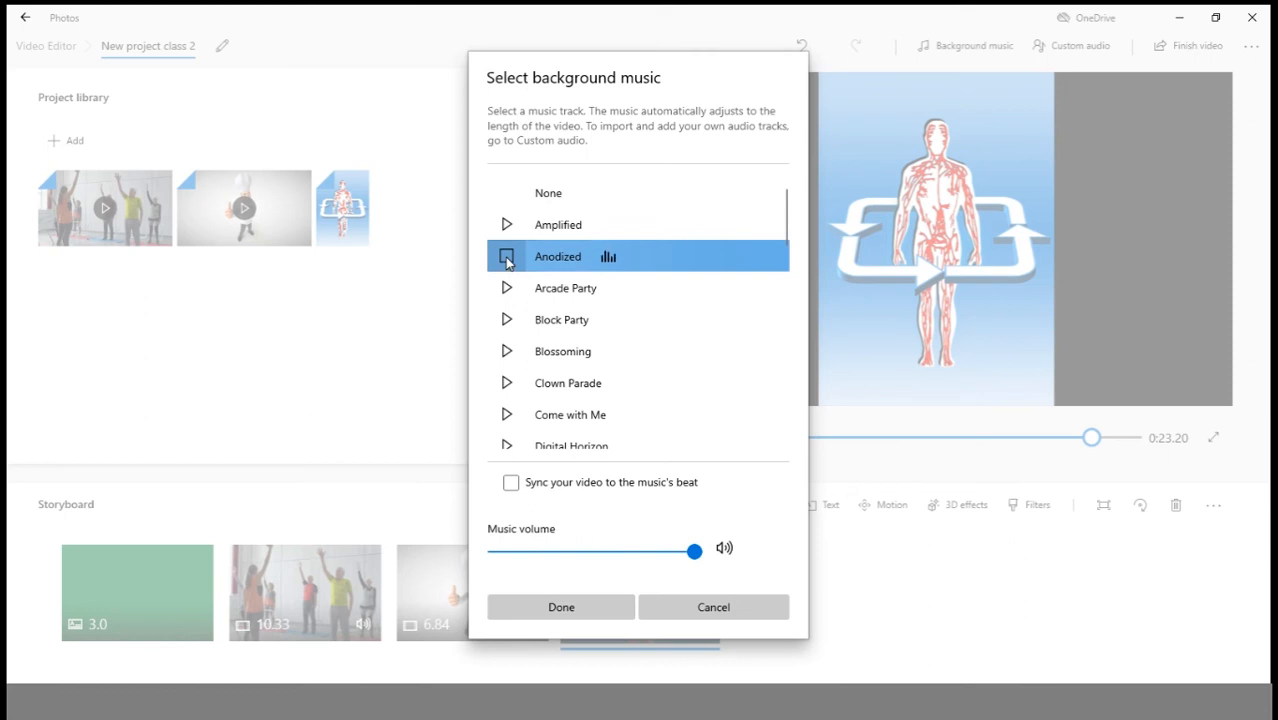
click(507, 259)
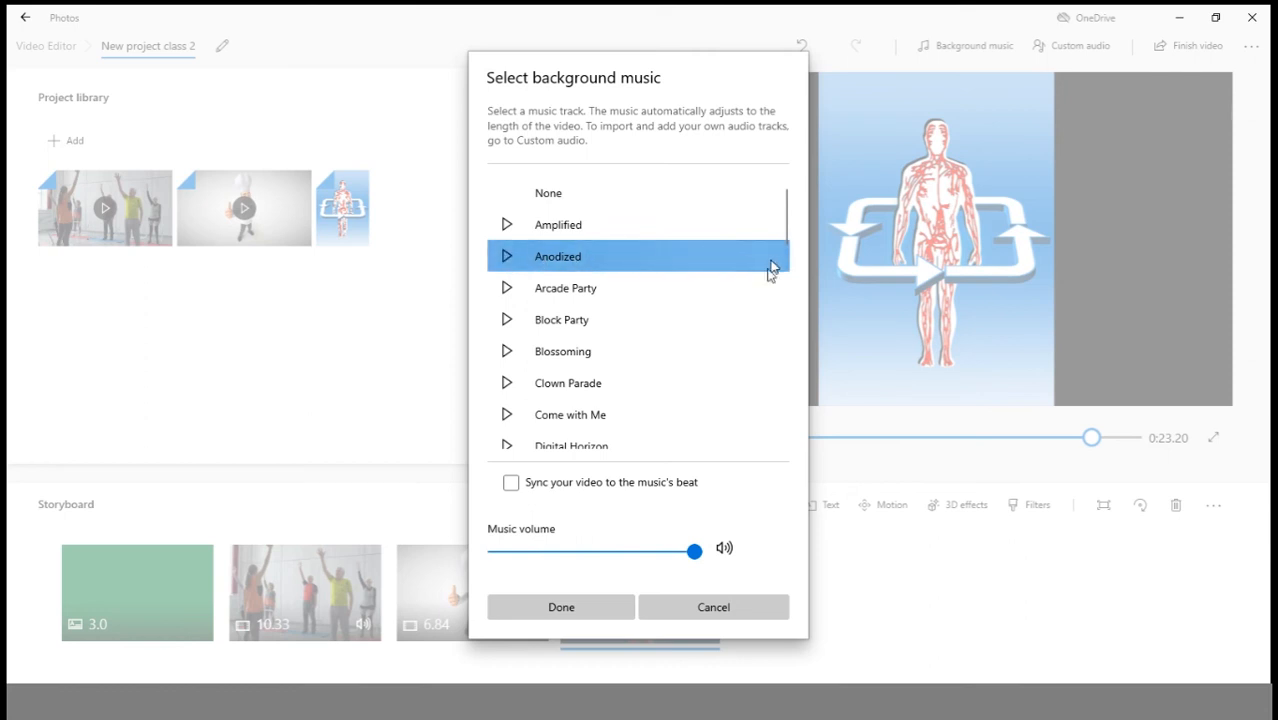
Lower the music volume to about half and apply the selected background music to the video.
drag(694, 551, 585, 550)
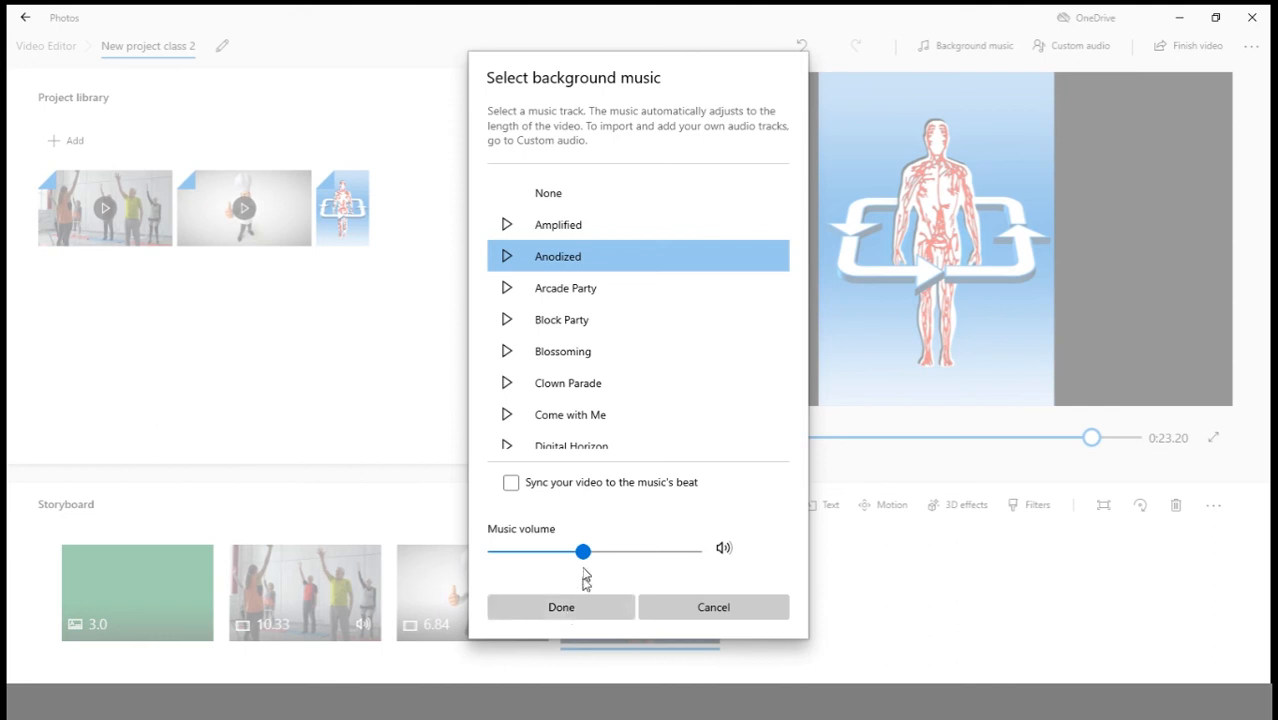
drag(586, 558, 606, 550)
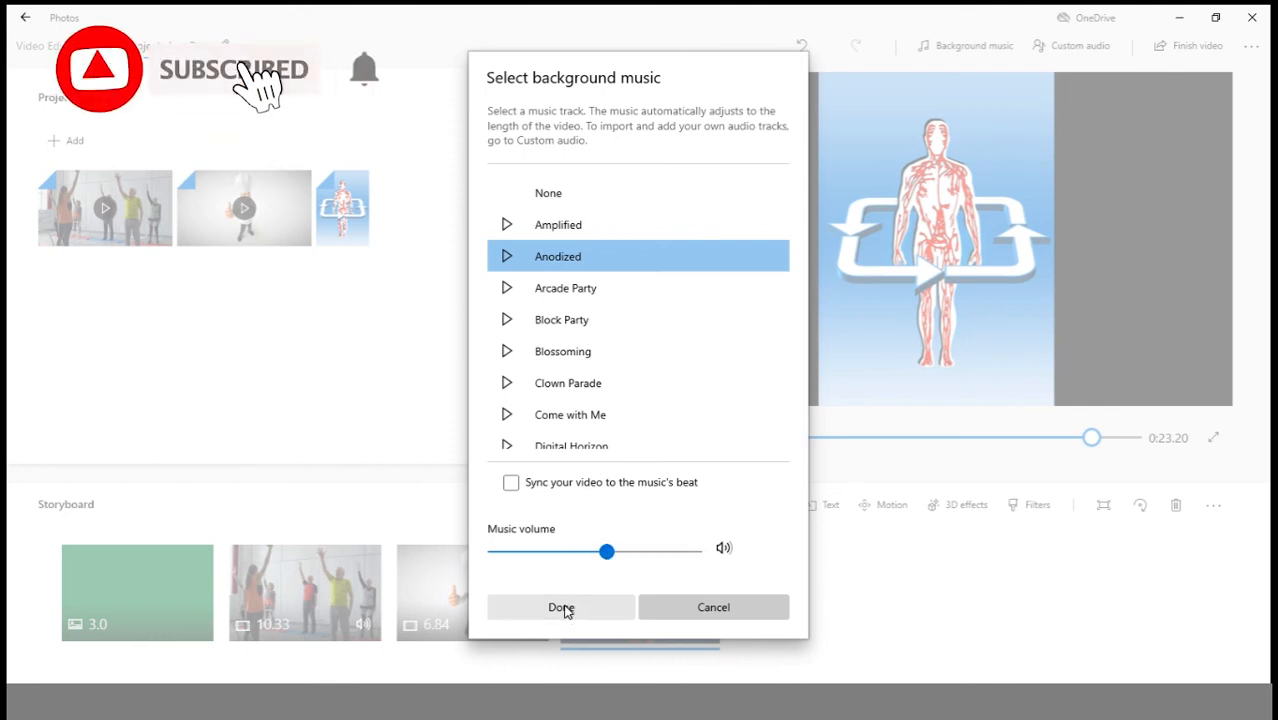
click(562, 606)
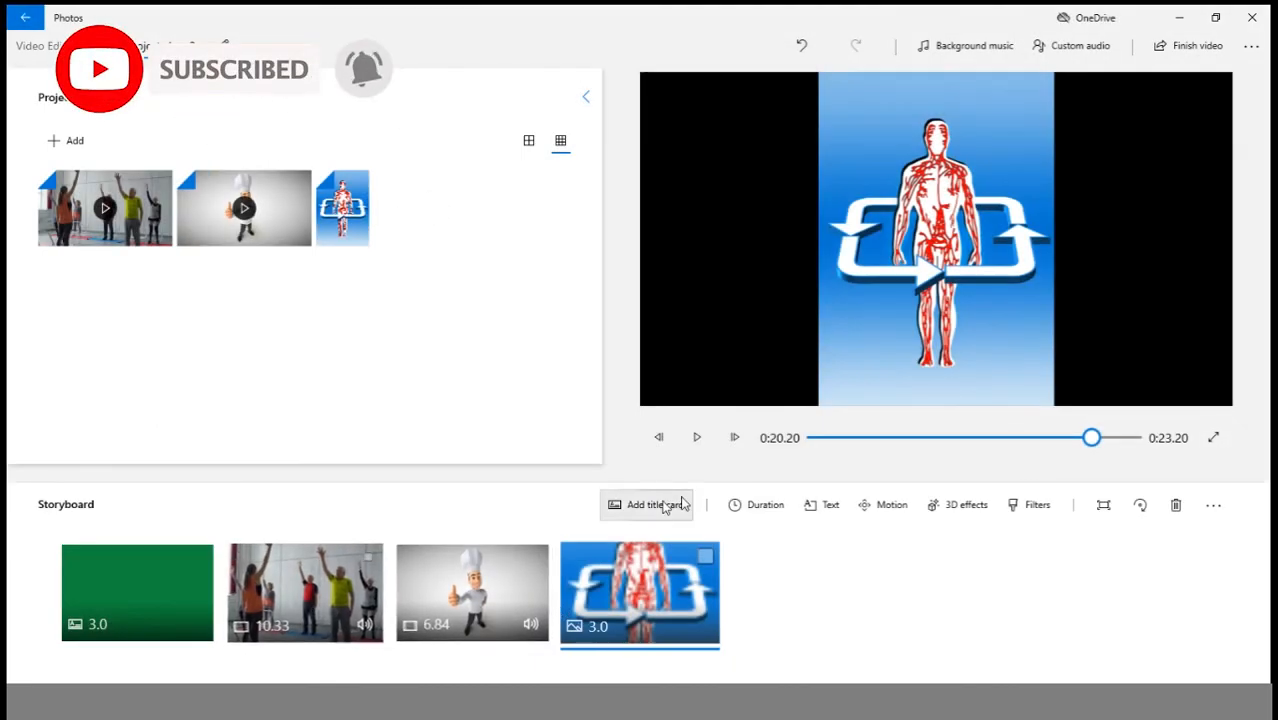
Preview the video with its background music, returning to the beginning and playing through into the chef clip.
click(698, 439)
click(698, 439)
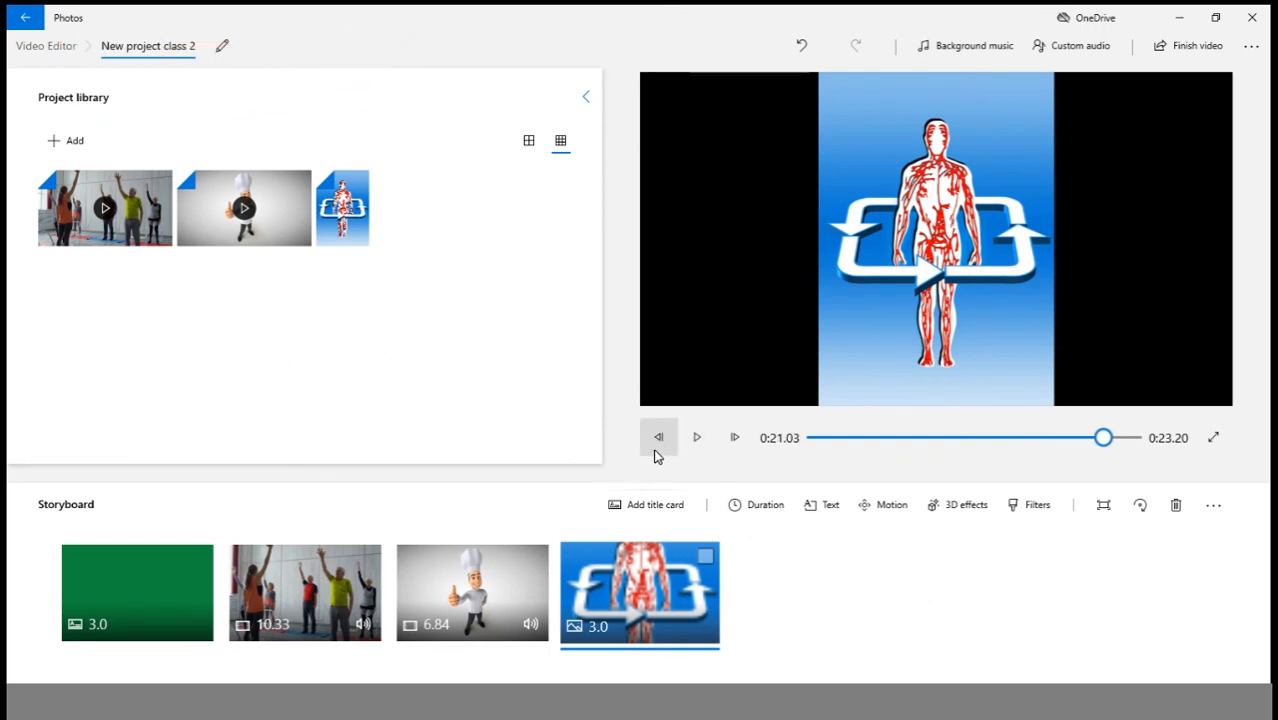
click(659, 440)
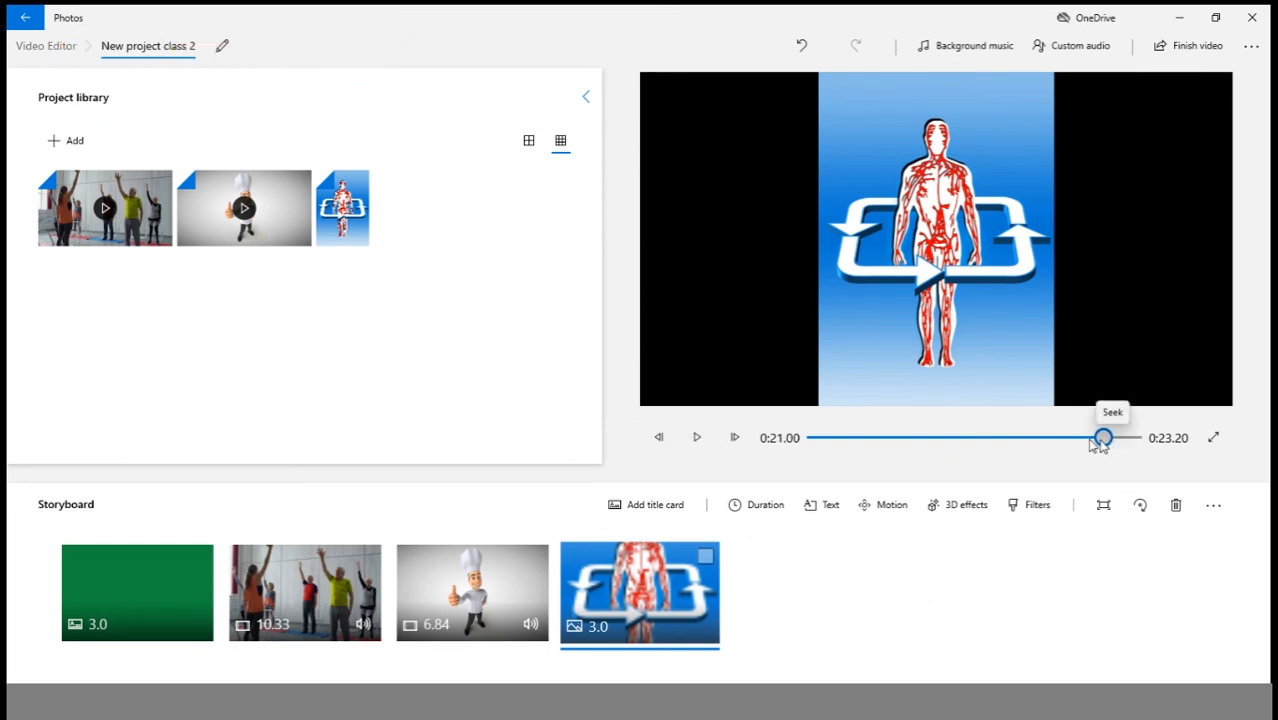
drag(1104, 437, 1087, 437)
key(Home)
click(697, 438)
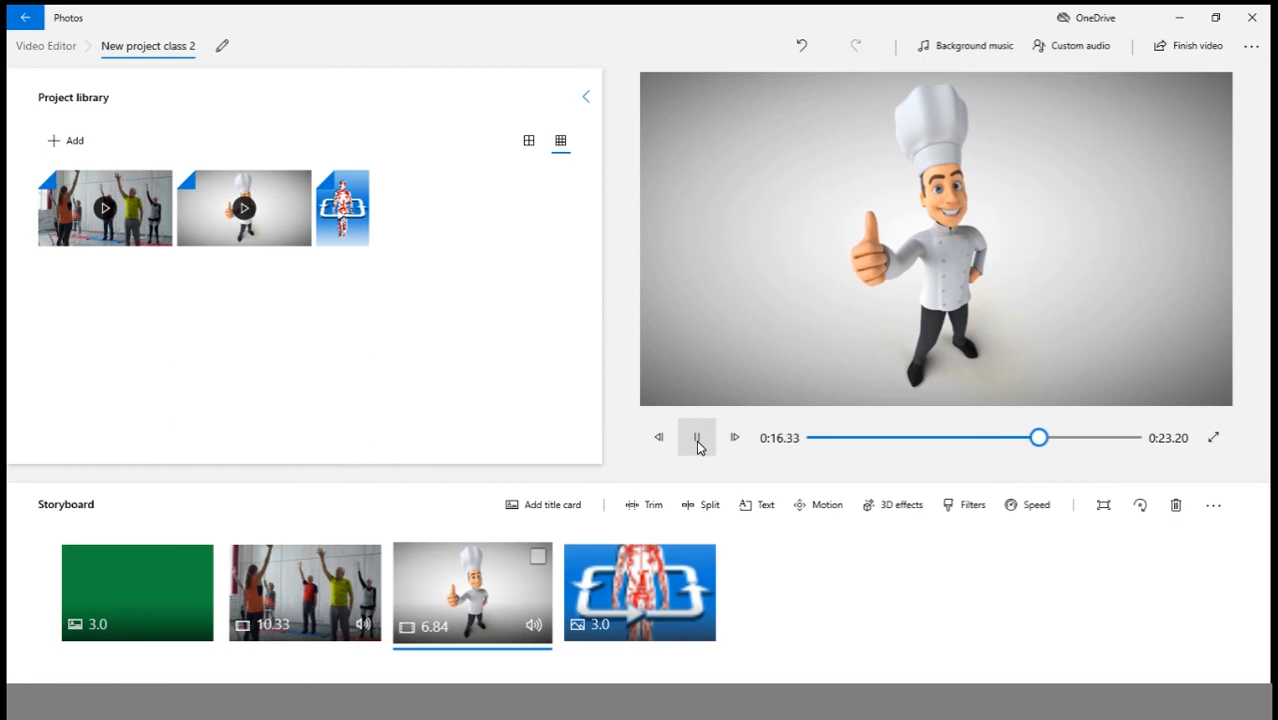
click(697, 440)
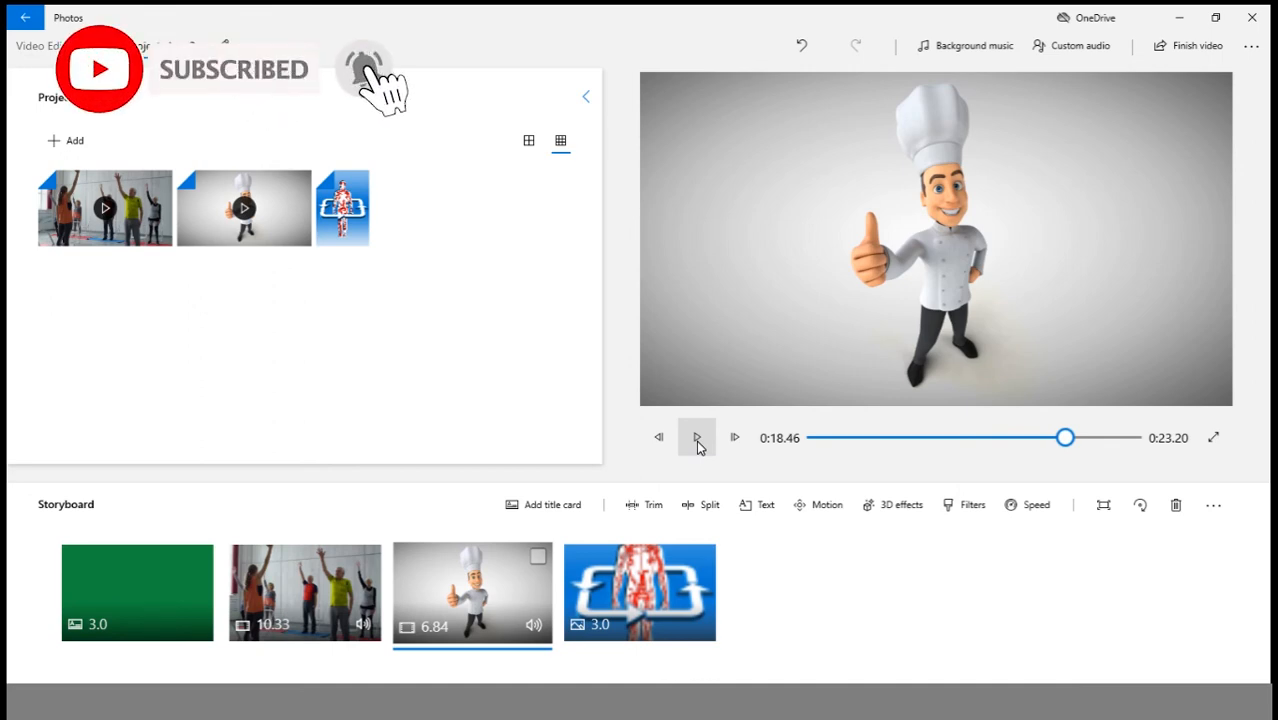
Start finishing the video, set its quality to Medium 720p and check the additional encoding options.
click(1190, 55)
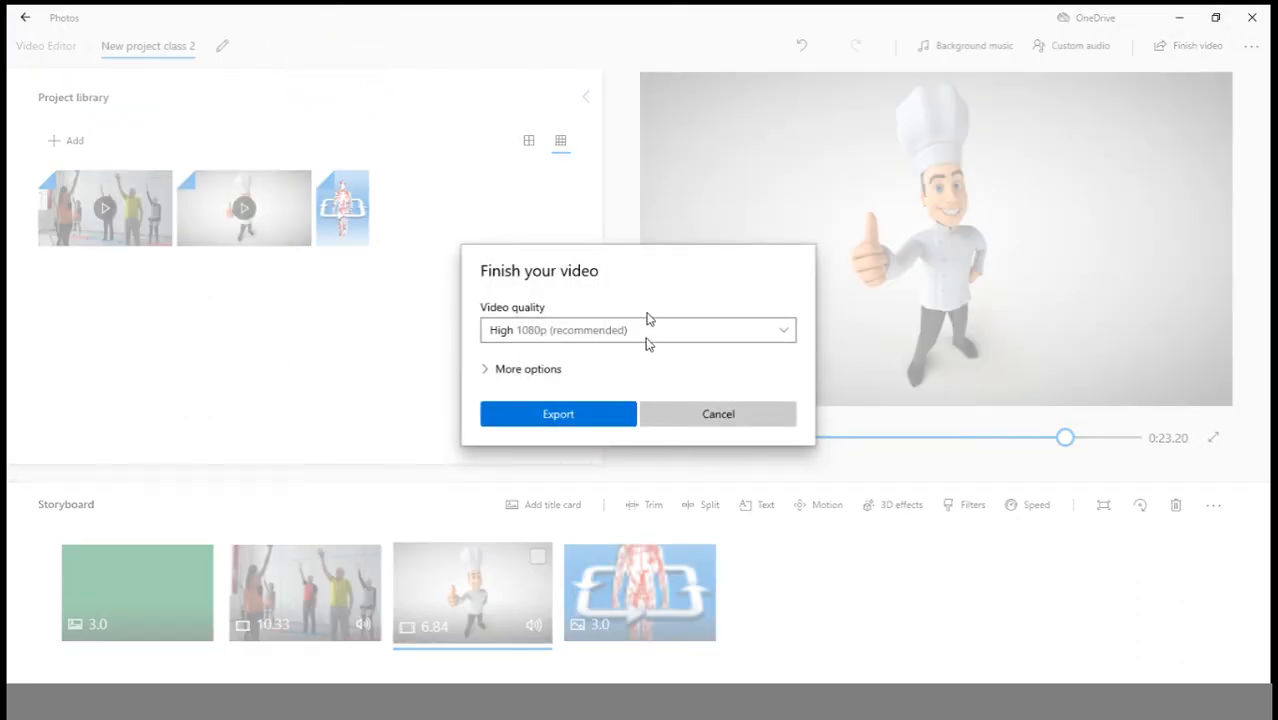
click(770, 333)
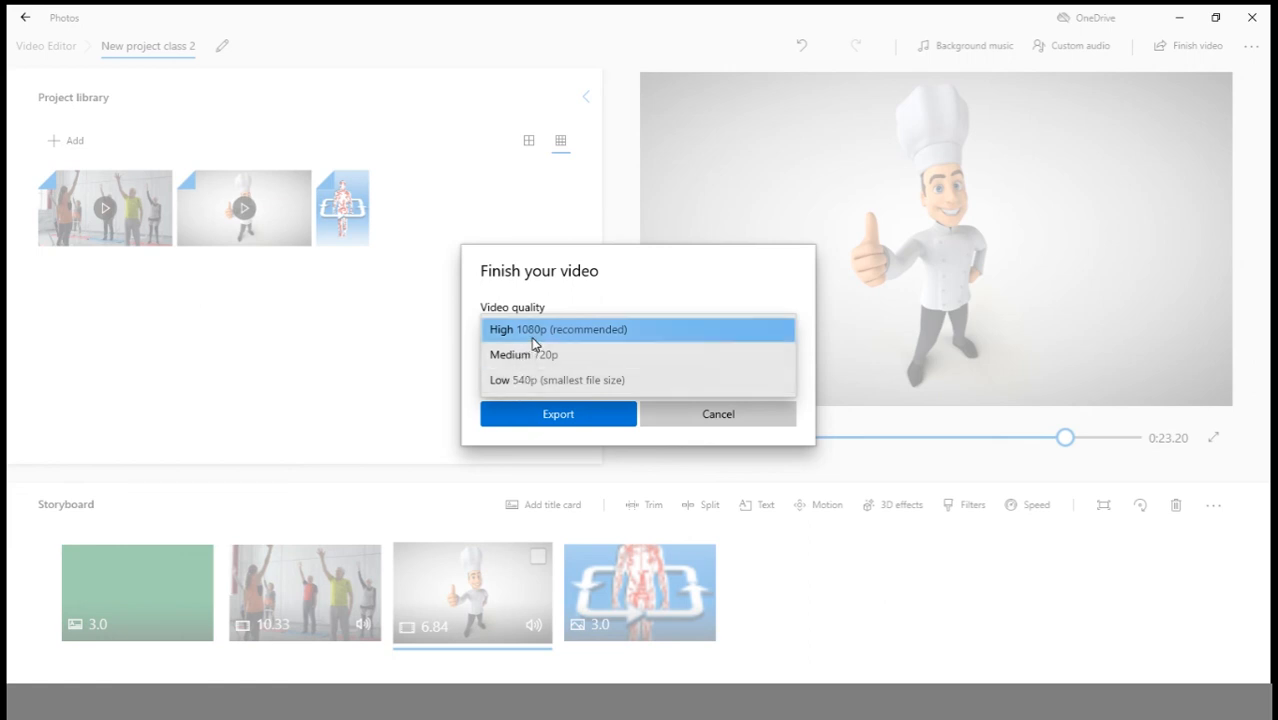
click(655, 287)
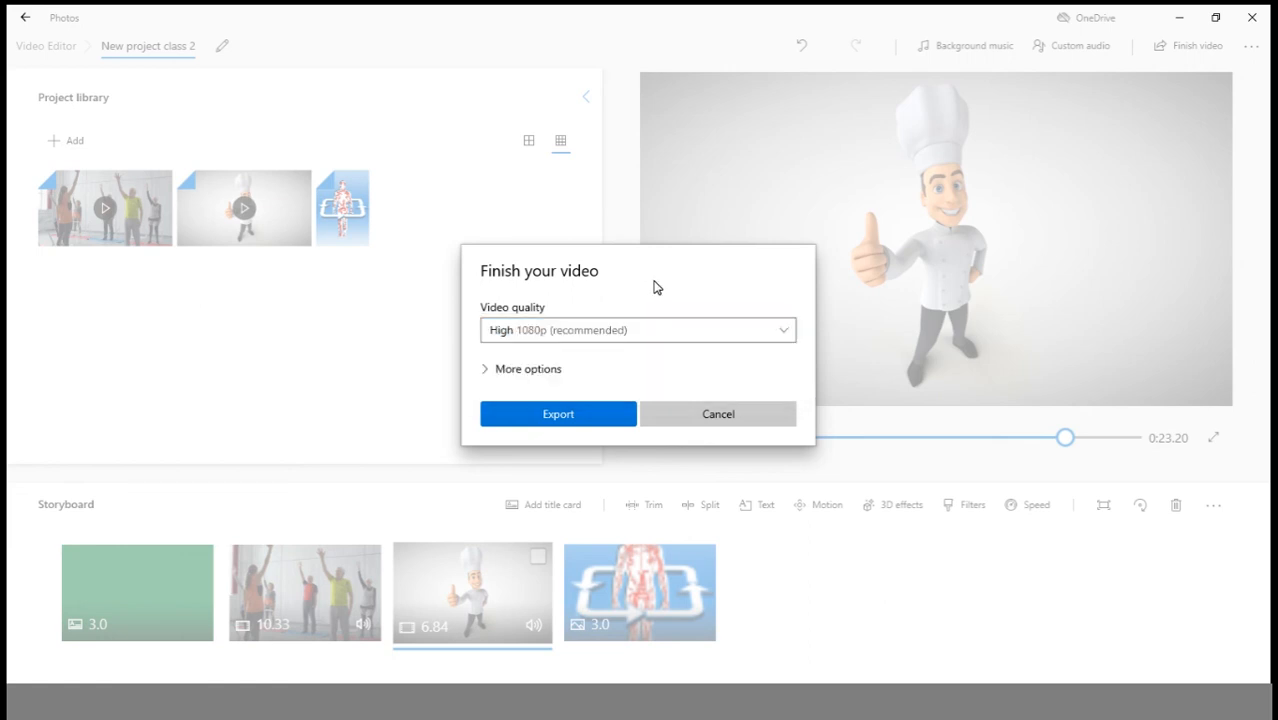
click(662, 332)
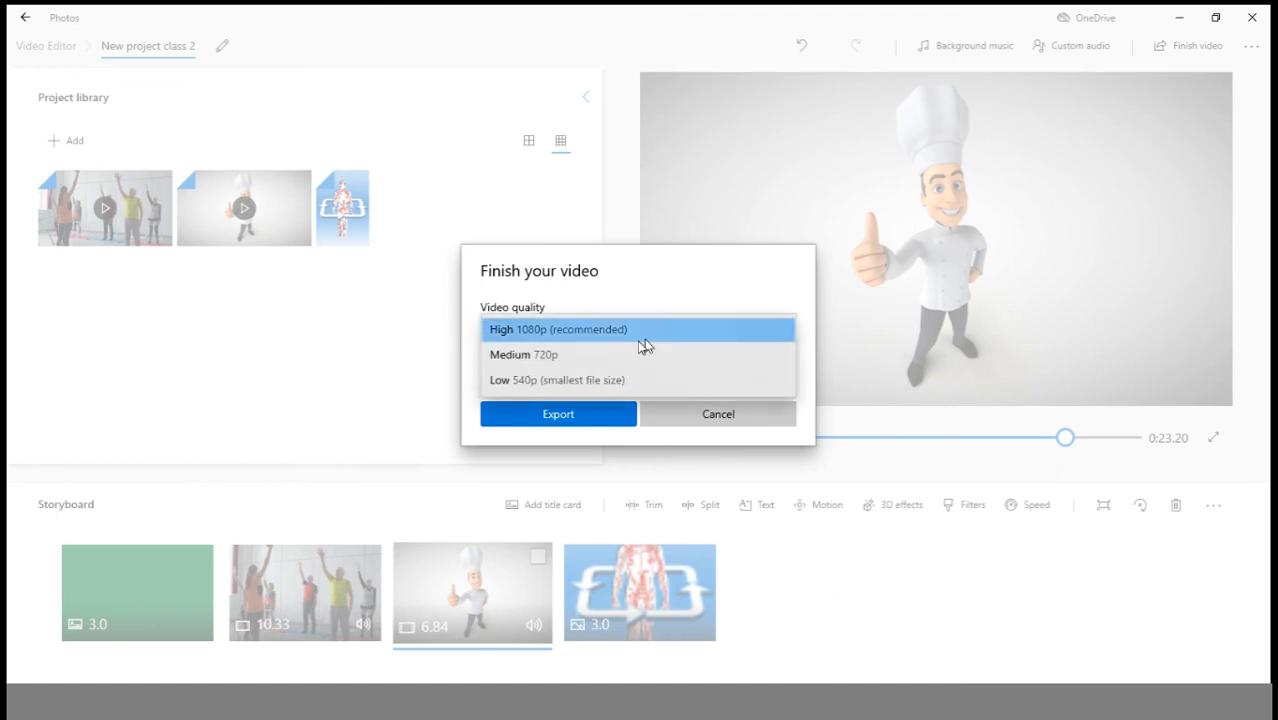
click(530, 356)
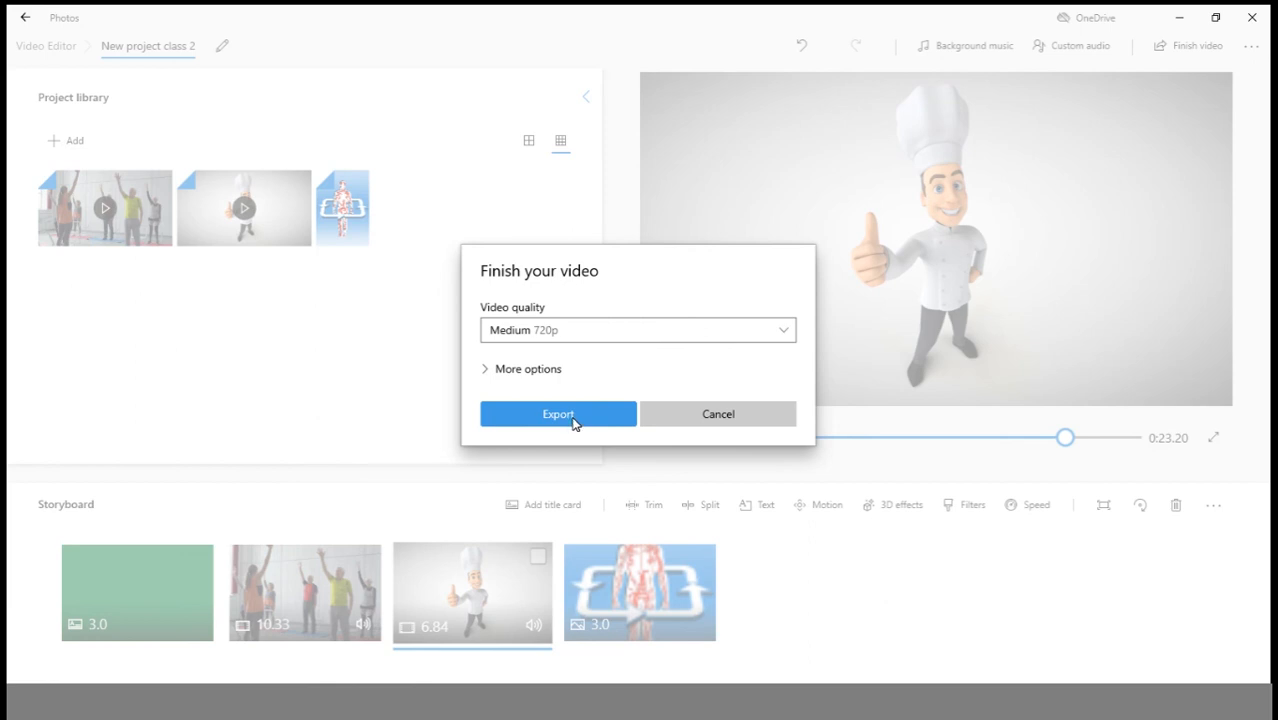
click(500, 372)
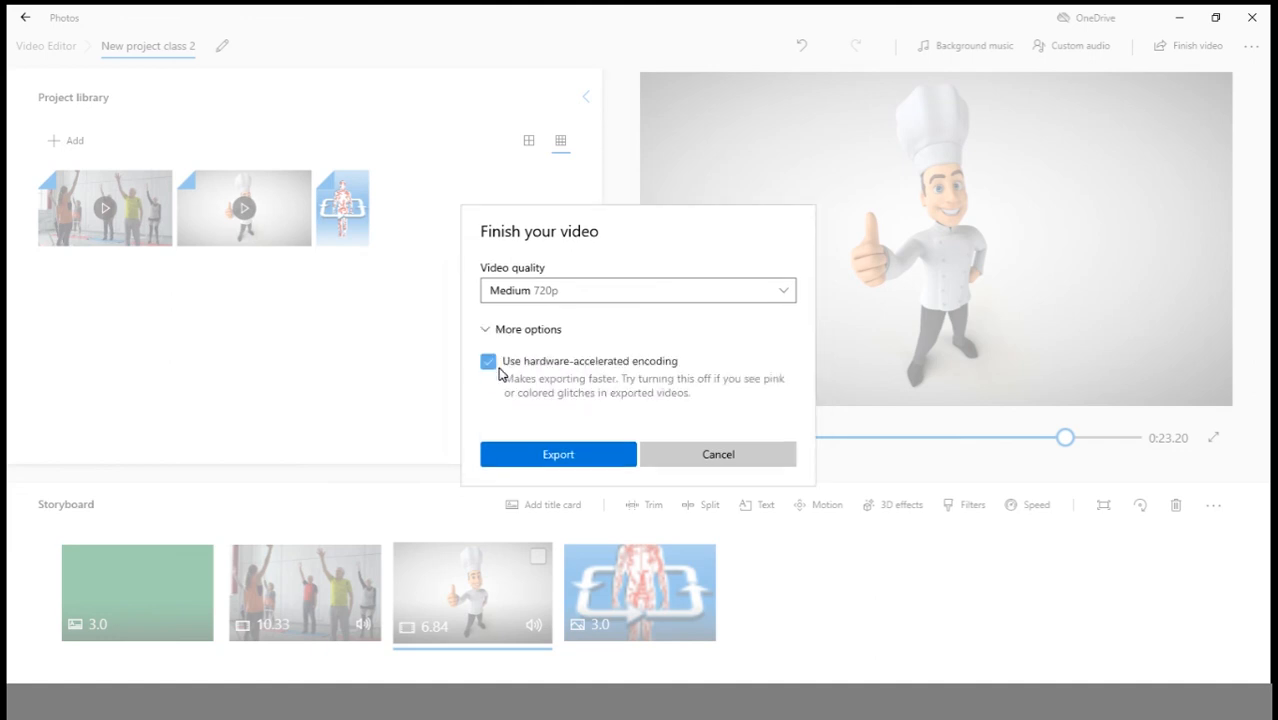
click(492, 327)
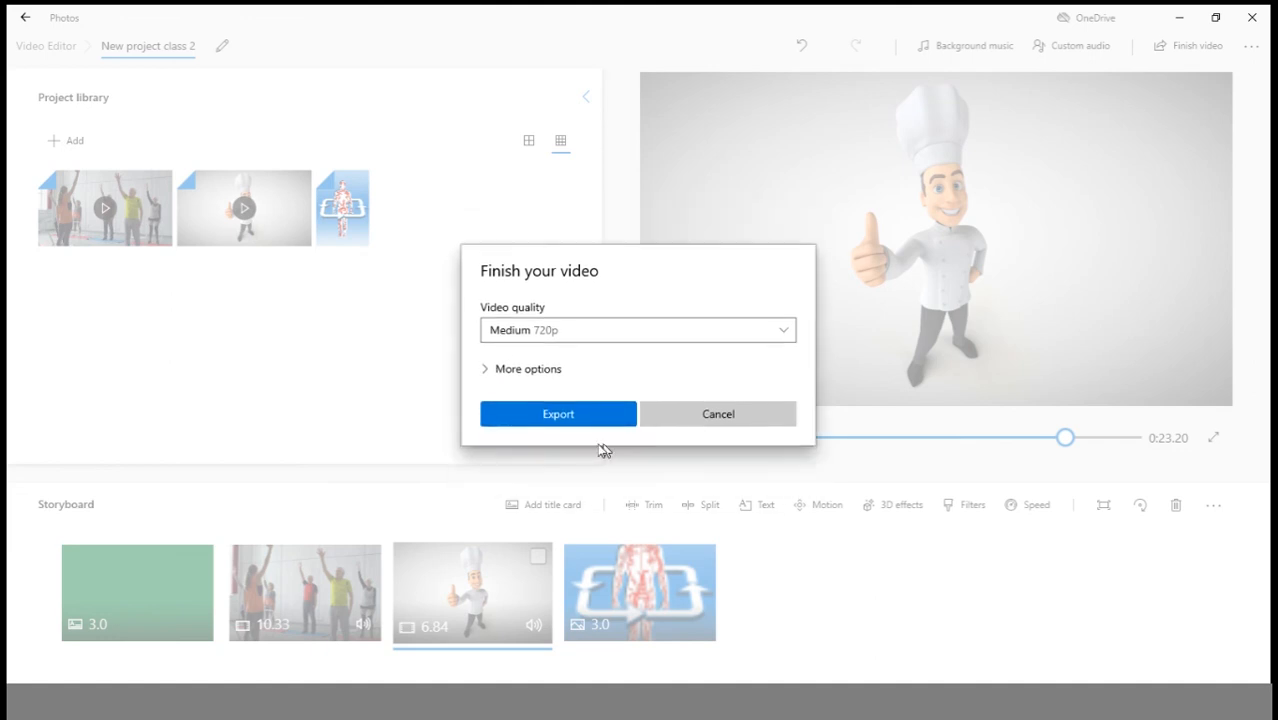
Export the video to the Desktop as New project class 2.mp4.
click(577, 416)
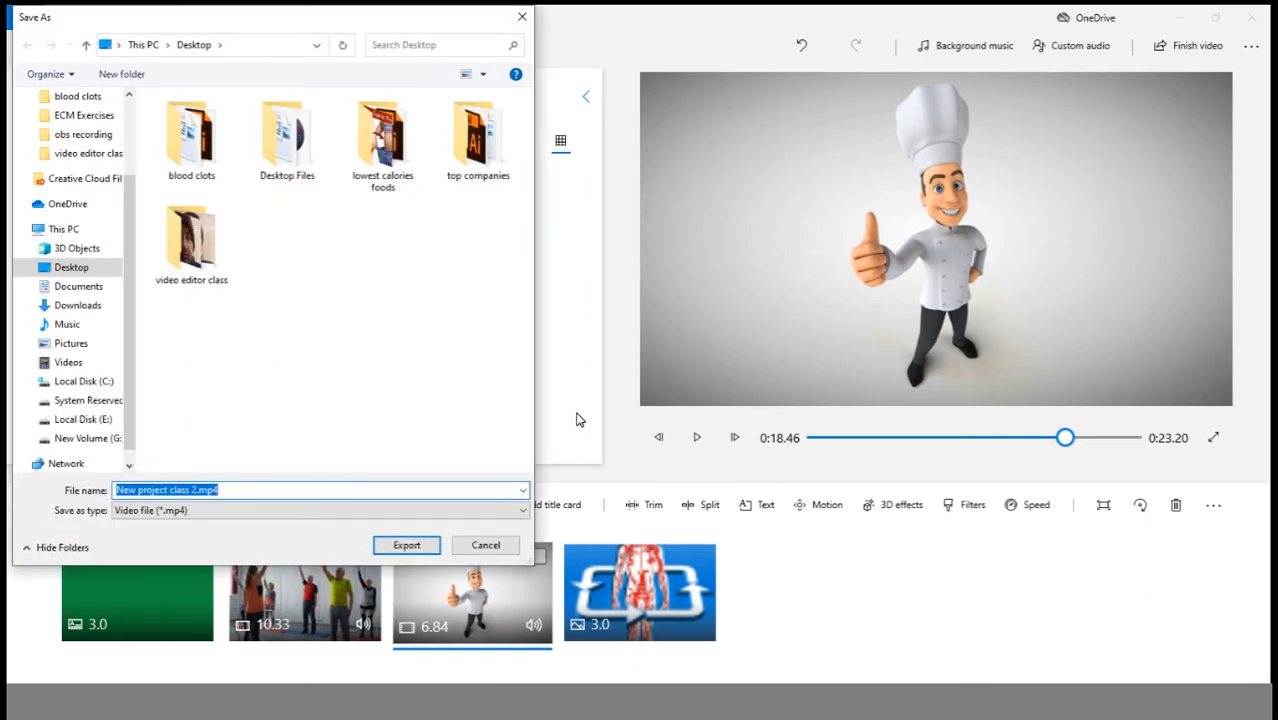
click(80, 267)
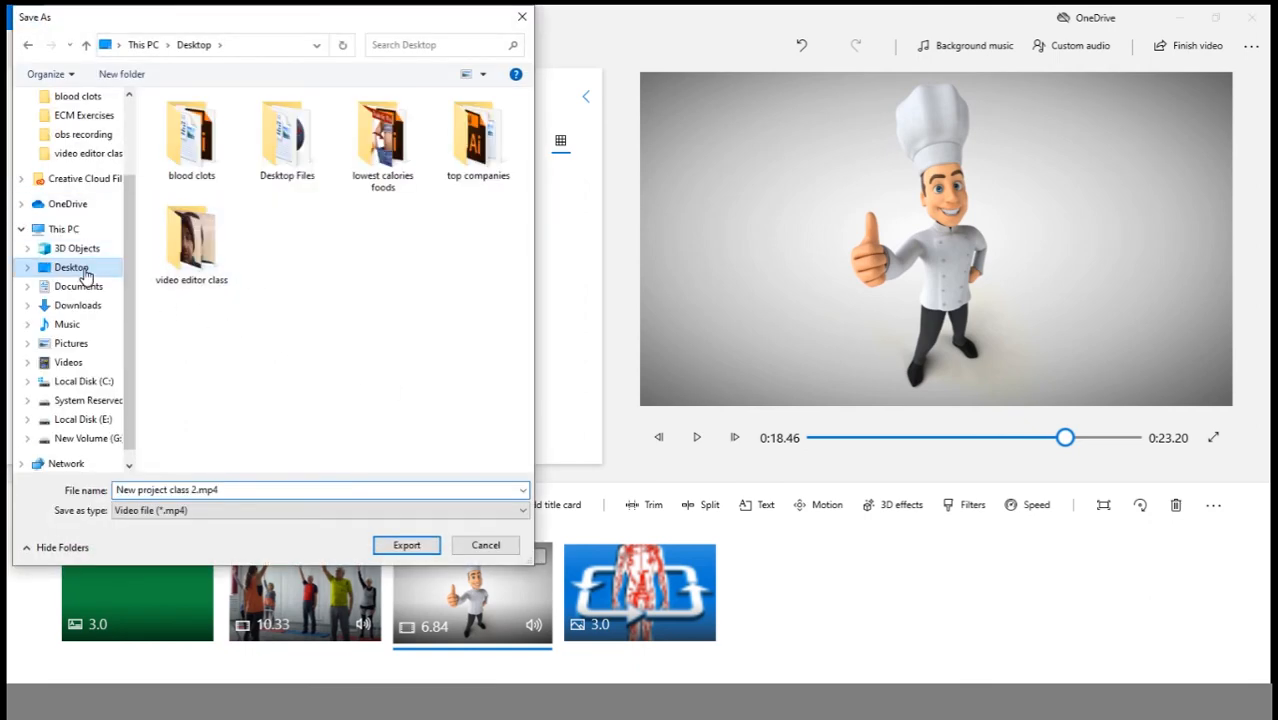
click(421, 549)
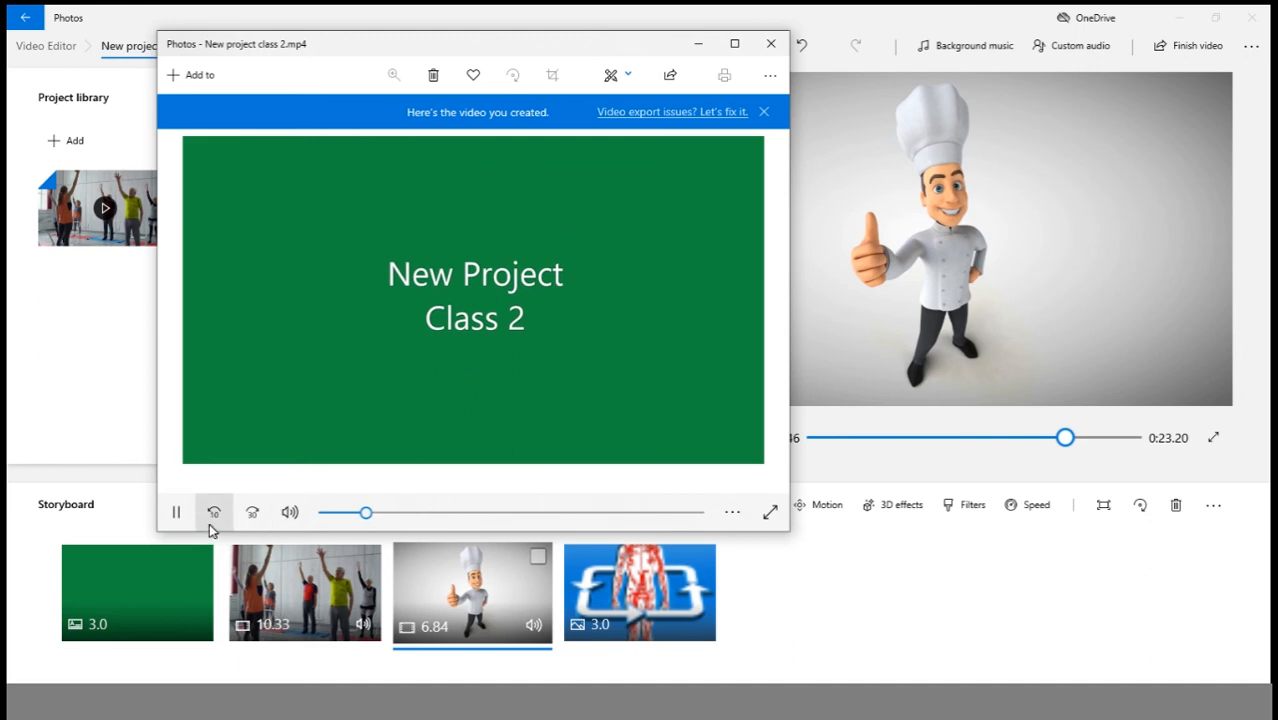
Watch the exported video in a maximized player window through to its end, and close the player.
click(176, 512)
click(734, 43)
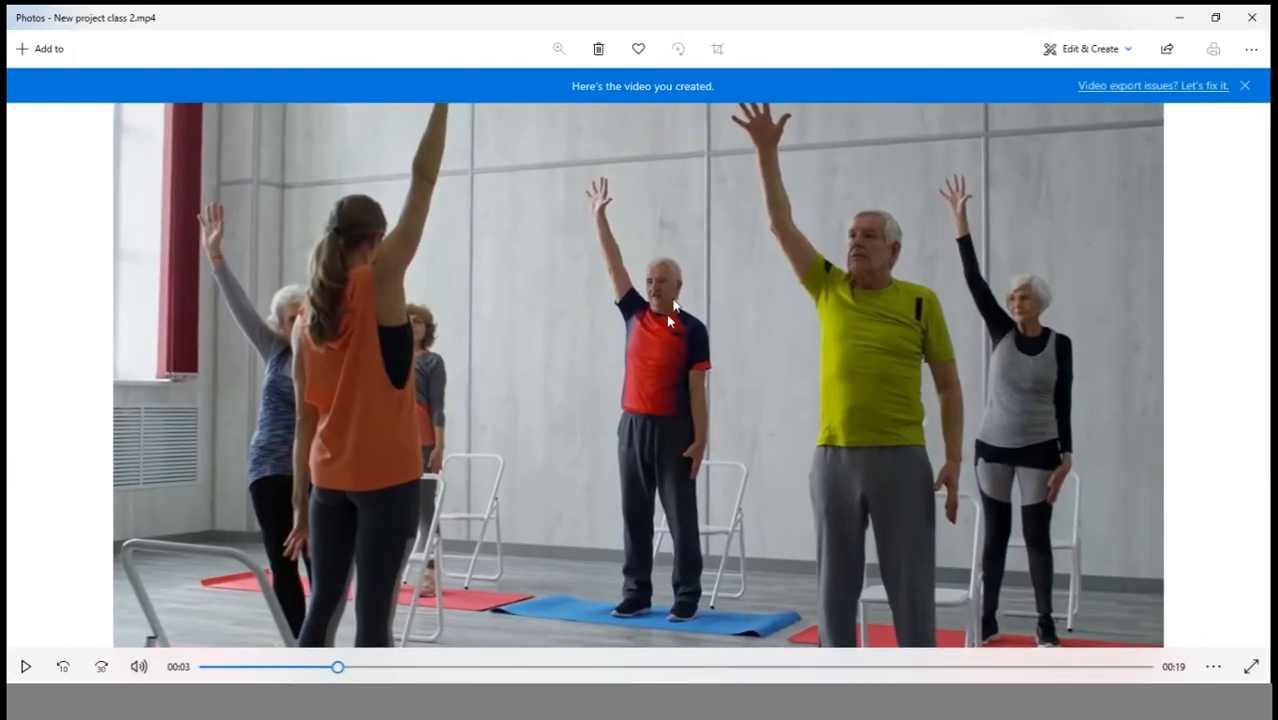
click(112, 668)
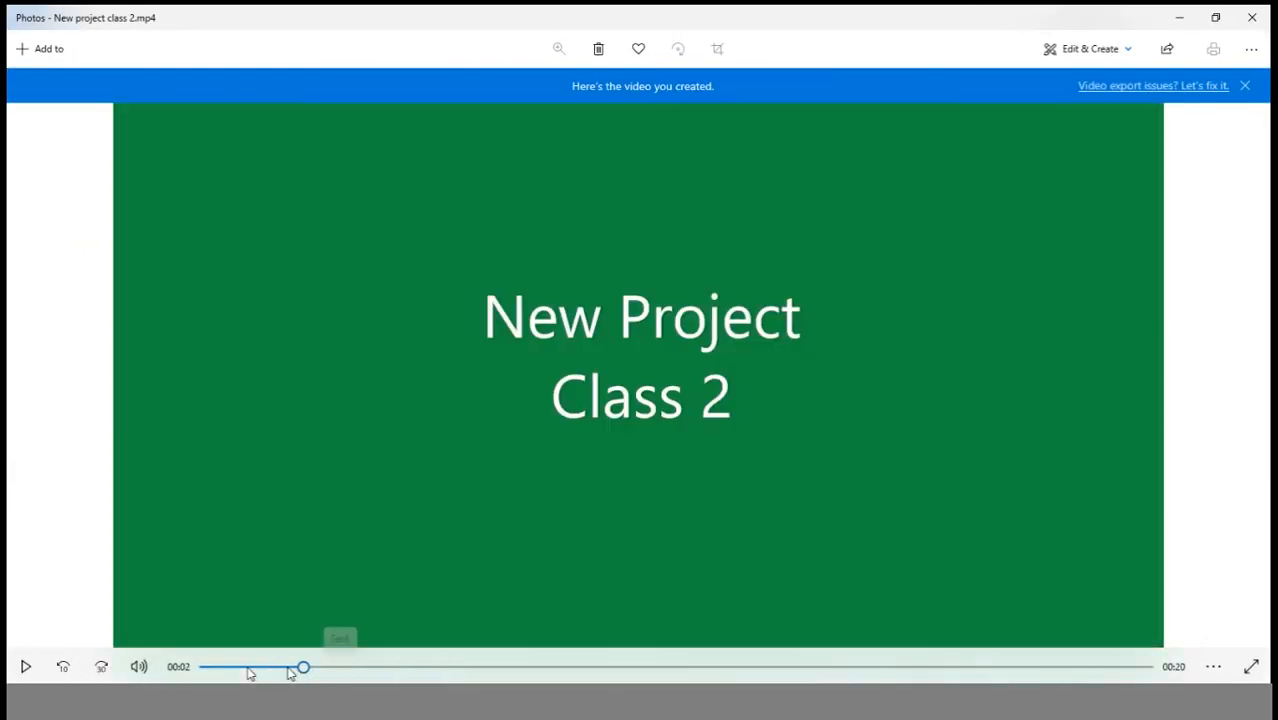
click(26, 668)
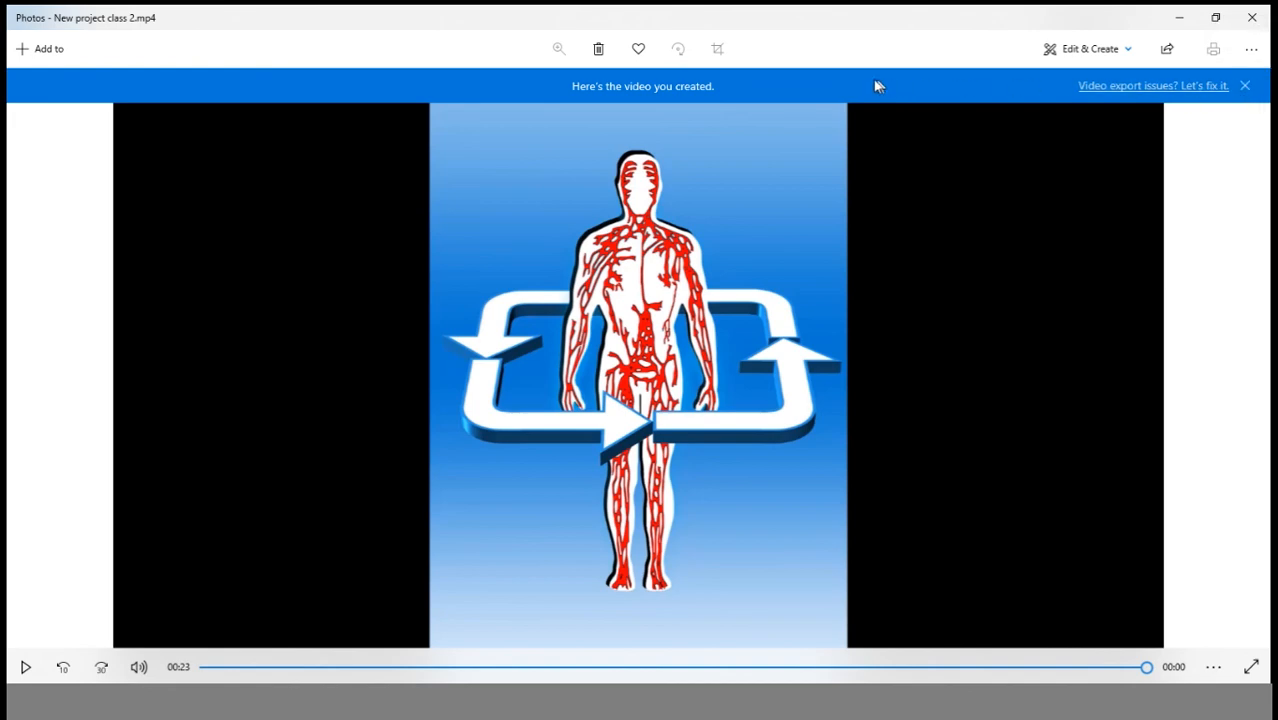
click(1251, 17)
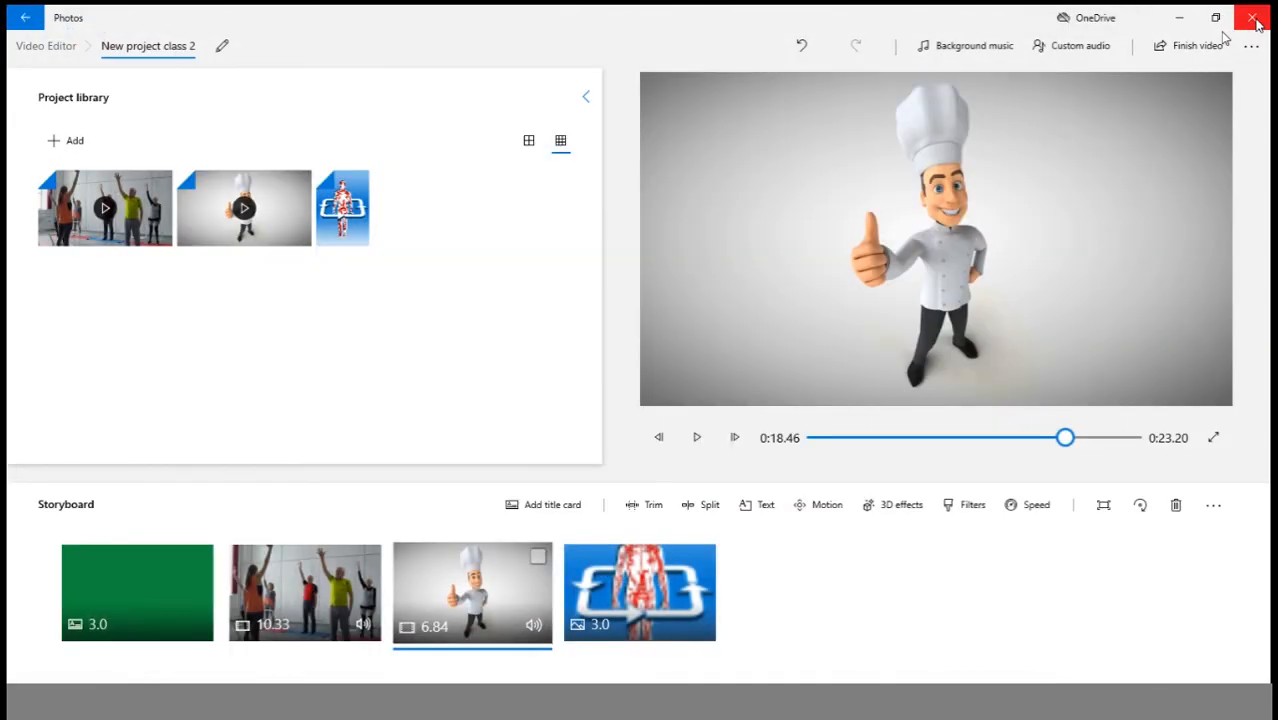